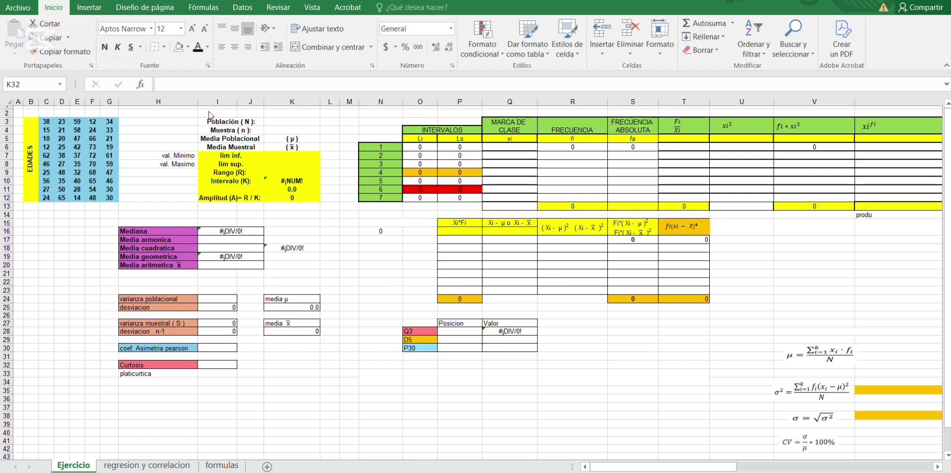
Step: Count the ages in C3:G12 for the population size (N) in K3 with =CONTAR(C3:G12)
click(289, 121)
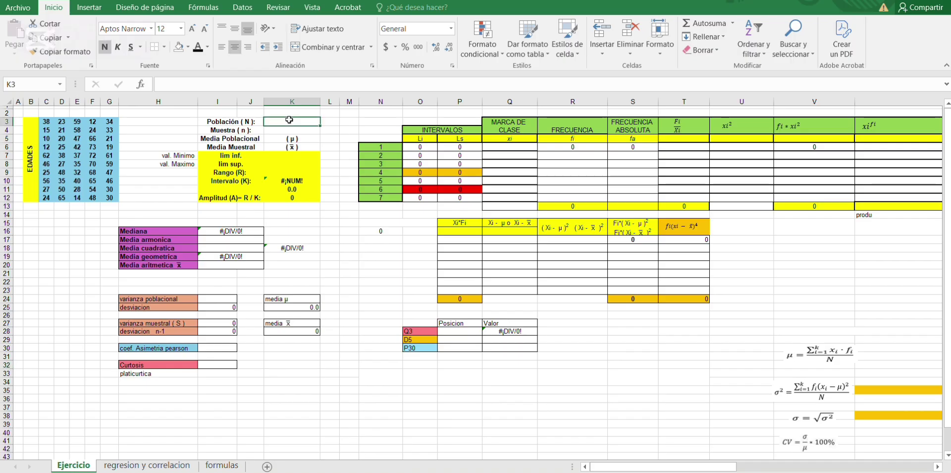
text(=)
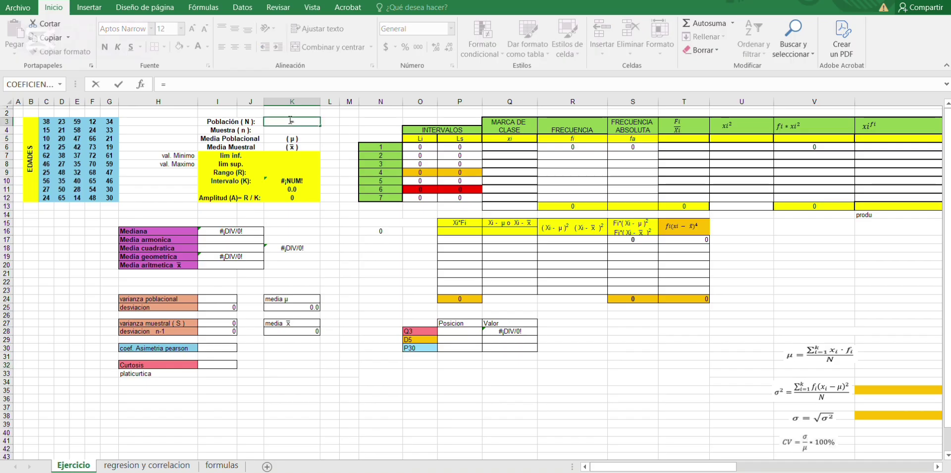
text(CONTAR()
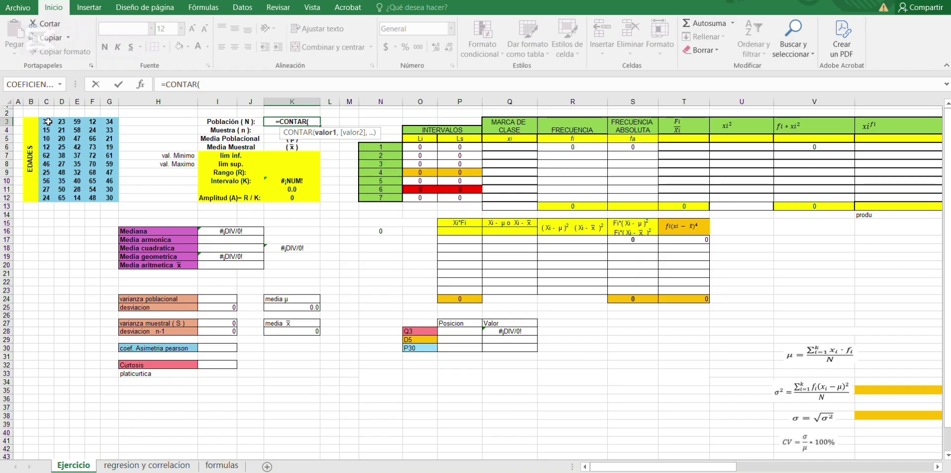
drag(48, 121, 113, 199)
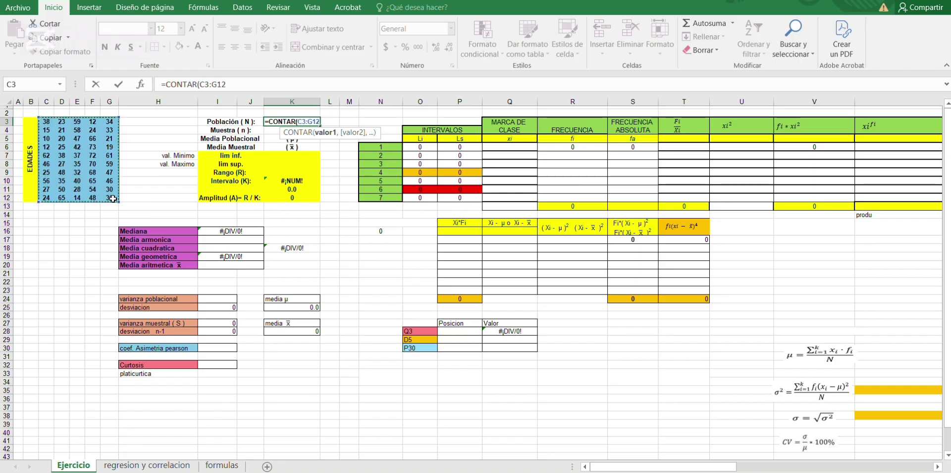
text())
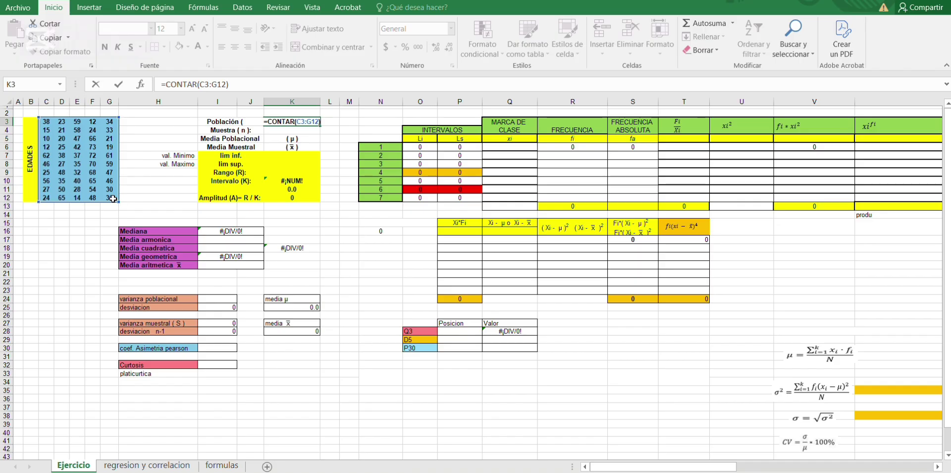
key(Return)
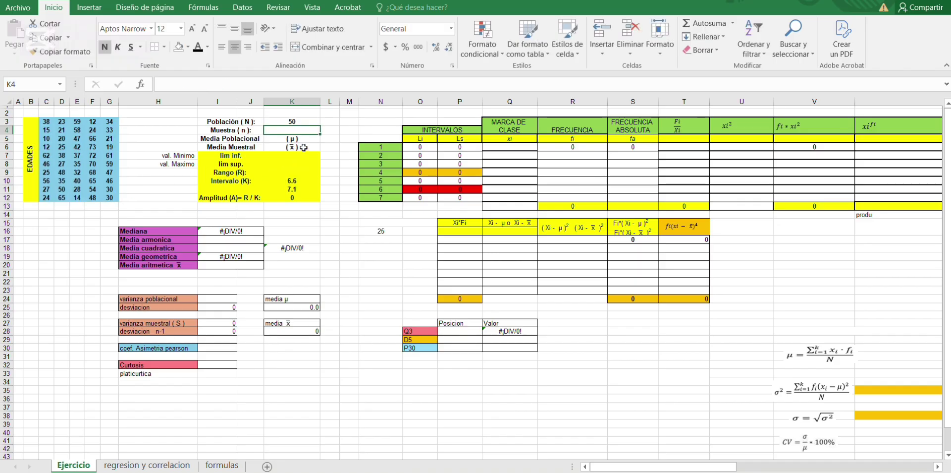
Step: Make the range in the K3 count formula absolute, as =CONTAR($C$3:$G$12)
click(293, 117)
click(293, 120)
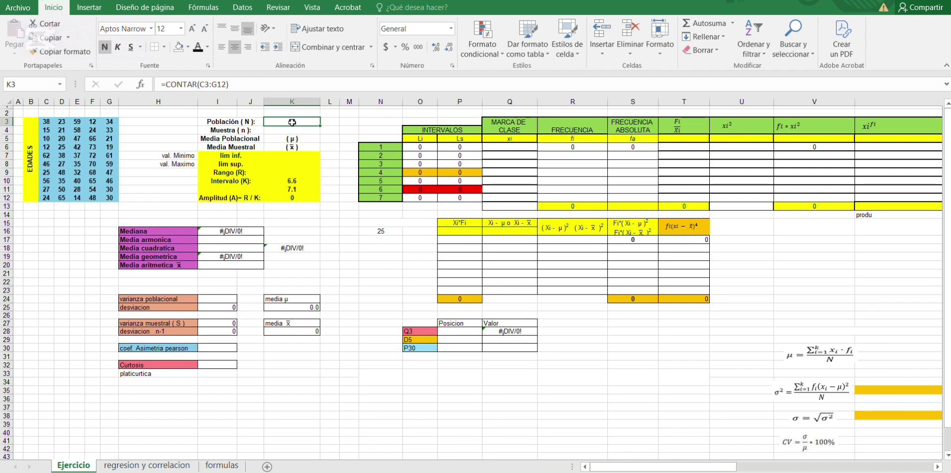
click(205, 85)
key(F4)
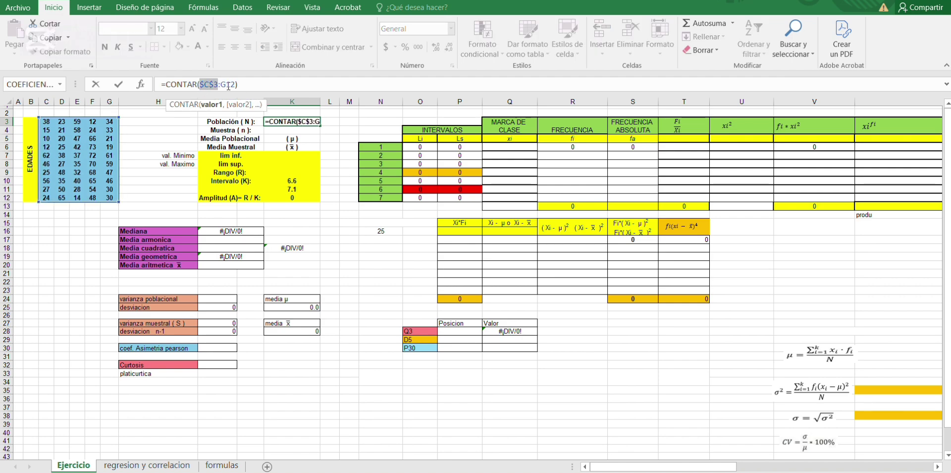
key(F4)
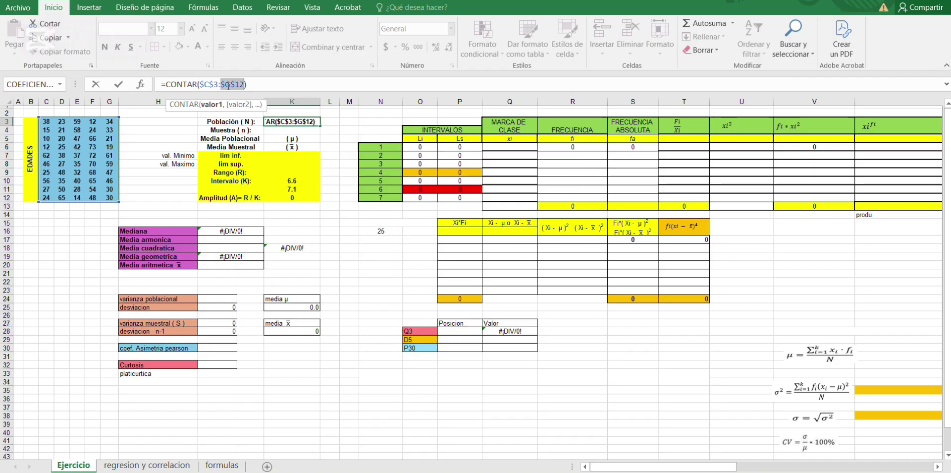
key(Return)
Step: Copy the population count formula from K3 into the sample size (n) cell K4
click(301, 121)
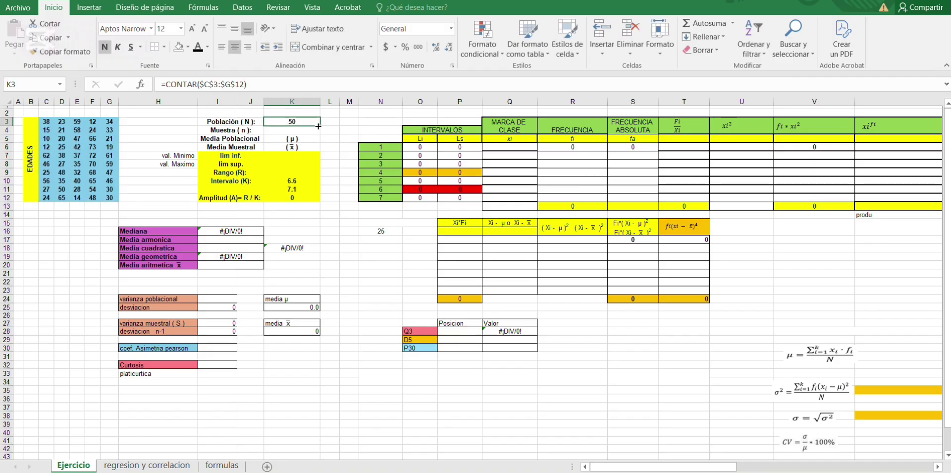
drag(319, 125, 318, 134)
click(345, 140)
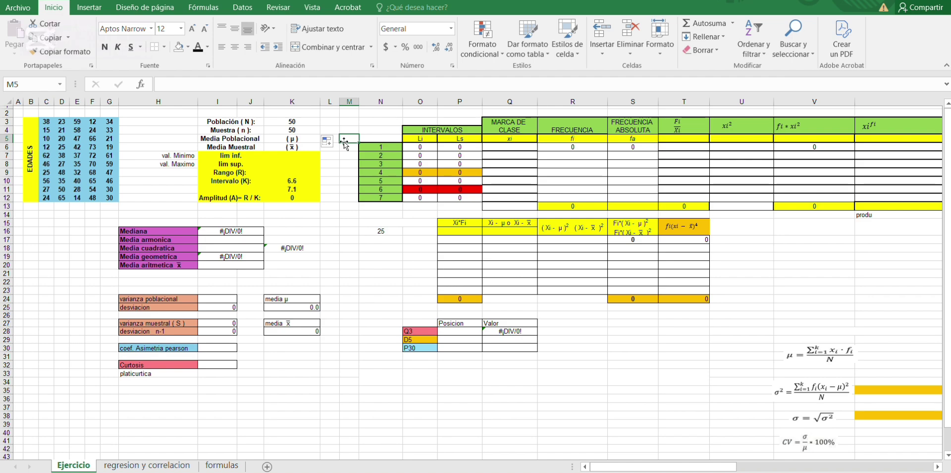
Step: Calculate the lower limit (lim inf.) in K7 with =MIN(C3:G12) and check it against the ages in the data
click(281, 156)
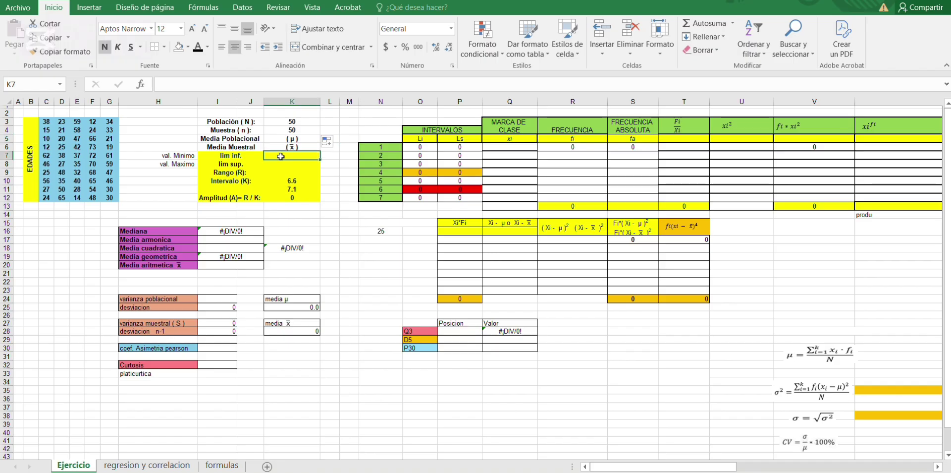
double_click(281, 156)
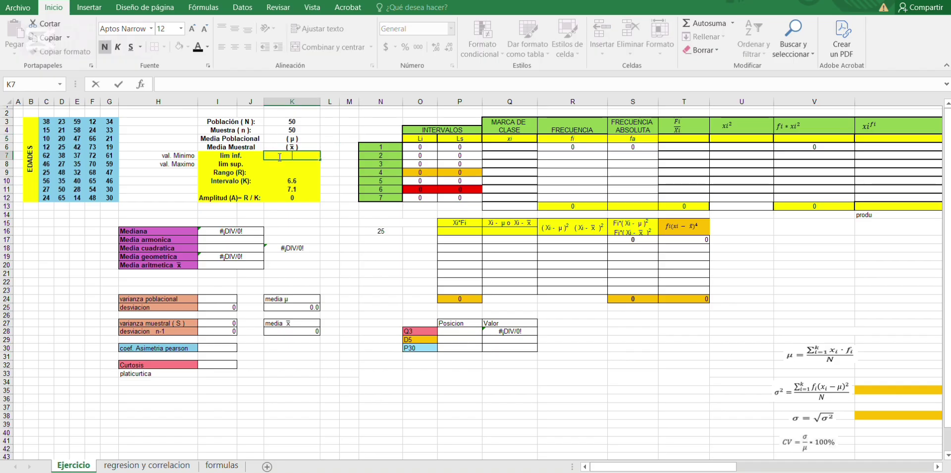
text(=)
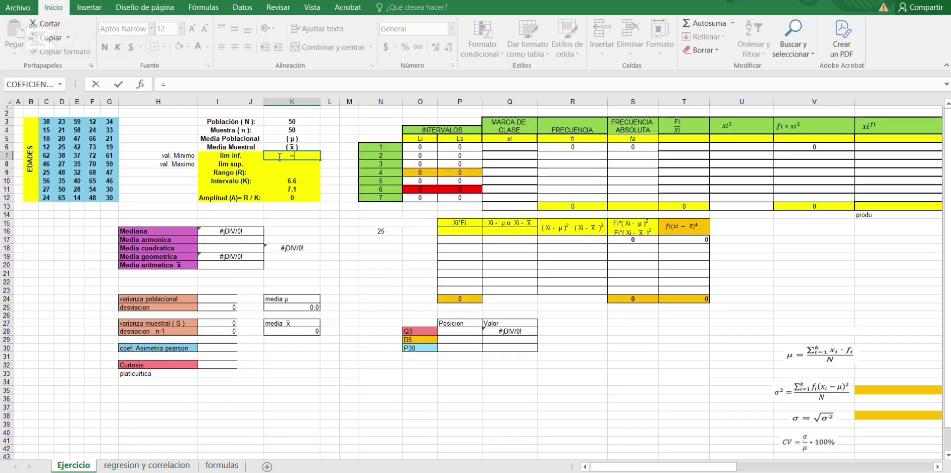
text(min)
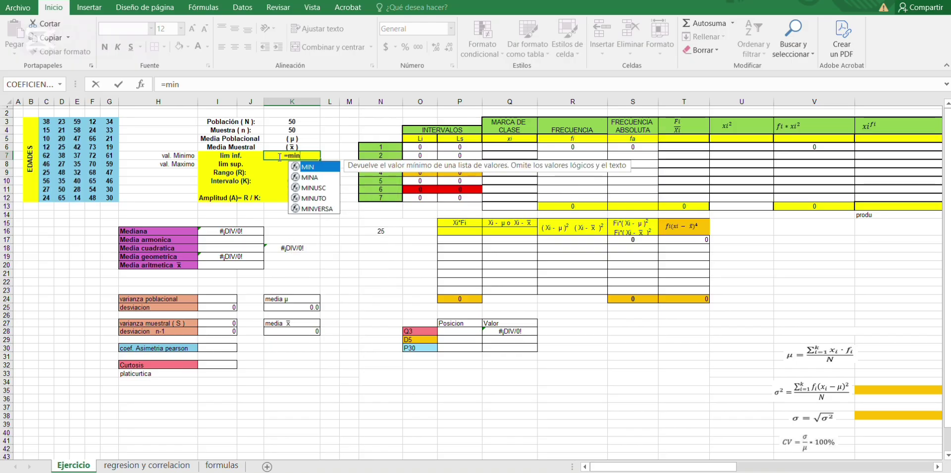
double_click(316, 167)
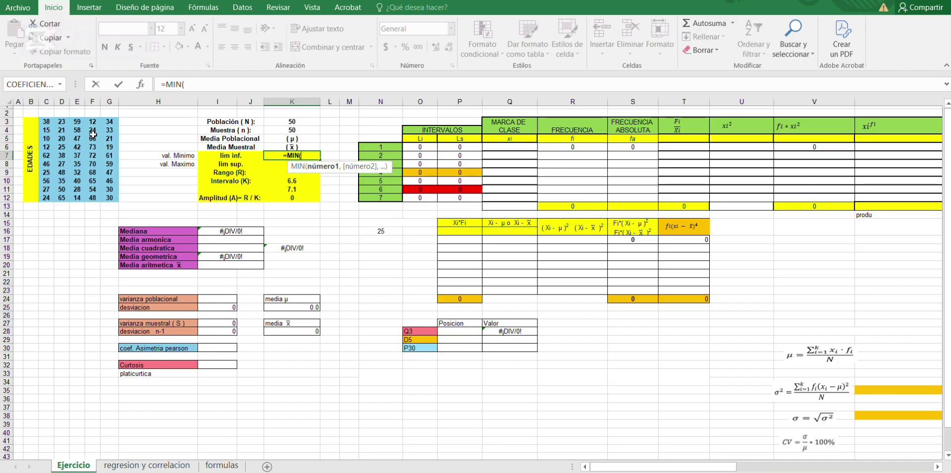
drag(46, 121, 110, 200)
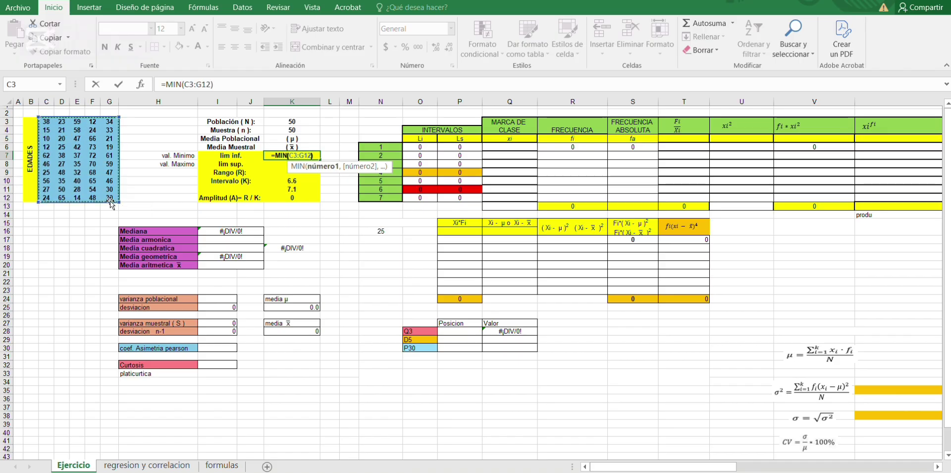
key(Return)
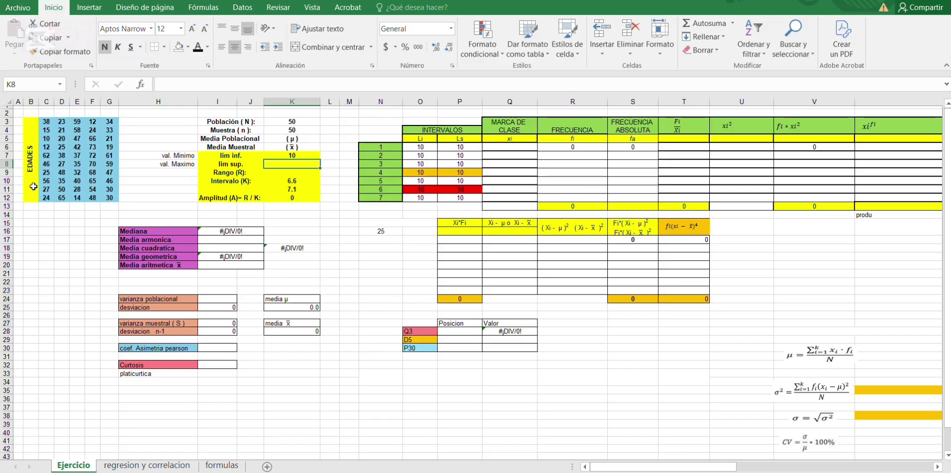
click(47, 139)
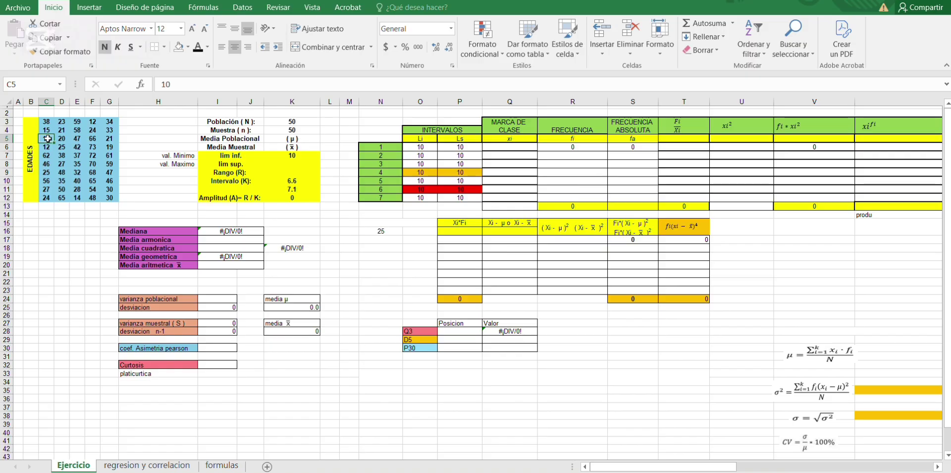
Step: Calculate the upper limit (lim sup.) in K8 with =MAX(C3:G12)
click(288, 164)
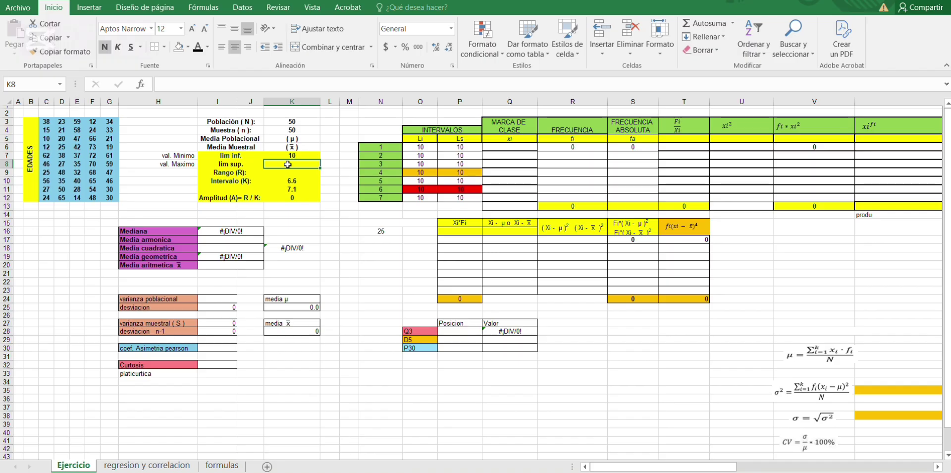
text(=)
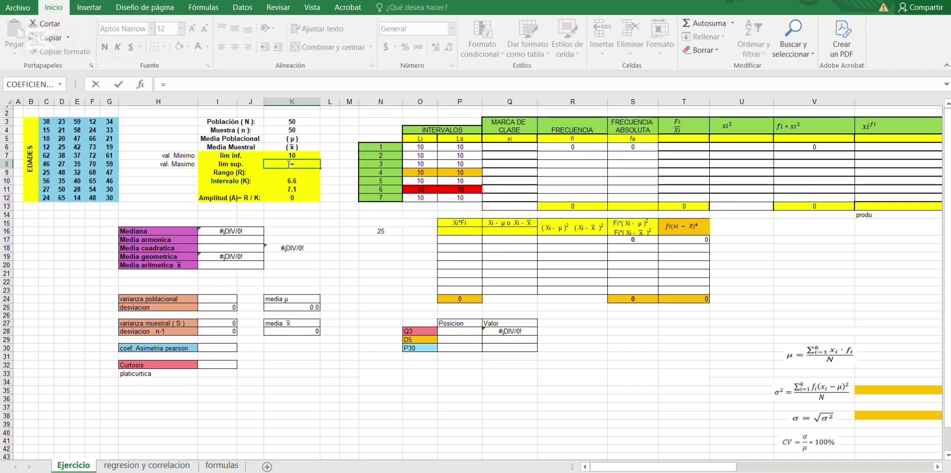
text(max)
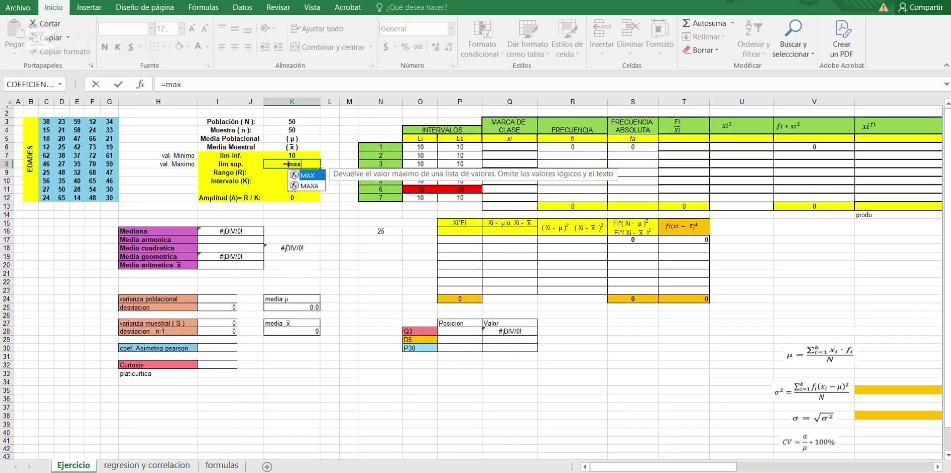
double_click(311, 175)
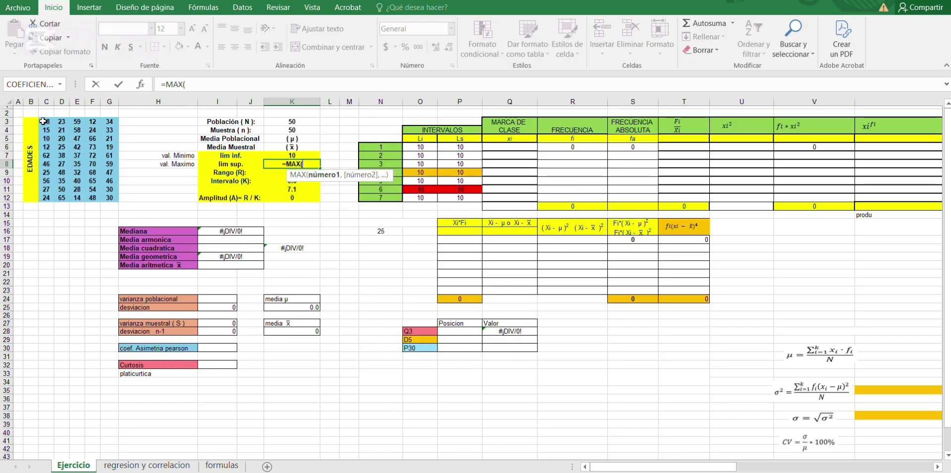
drag(45, 121, 113, 203)
text())
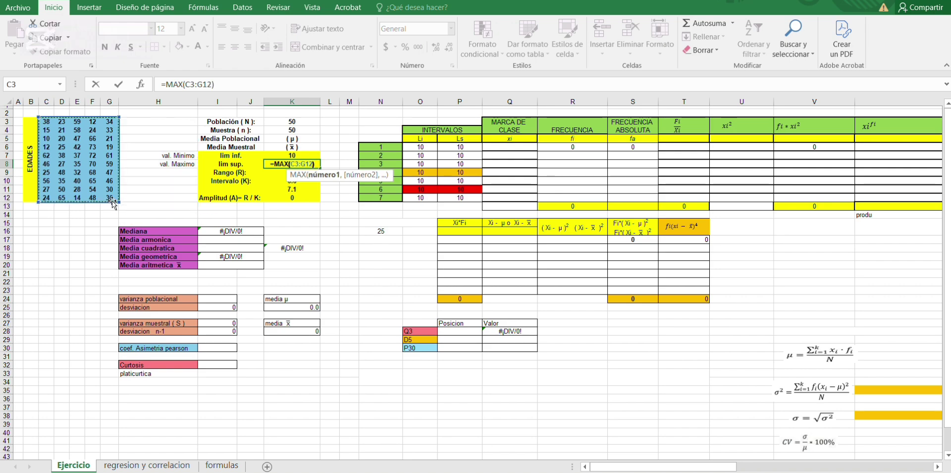
key(Return)
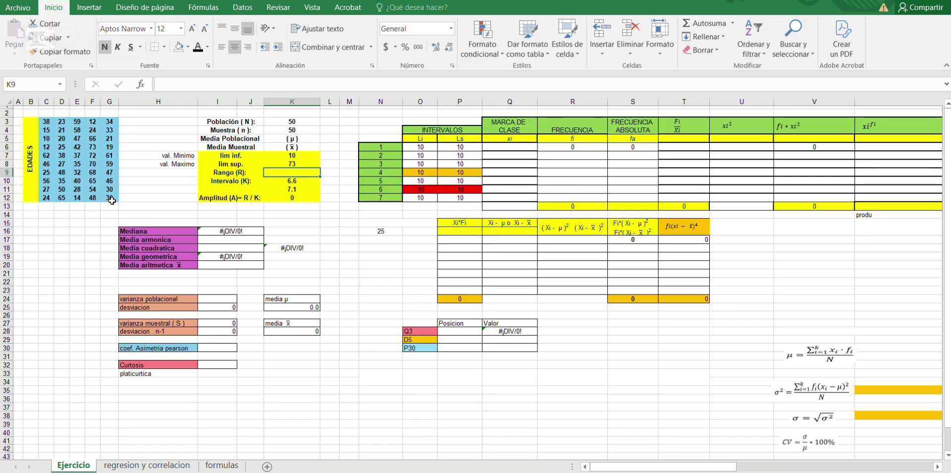
Step: Calculate the range (Rango) in K9 by subtracting the lower limit from the upper limit with =K8-K7
text(=)
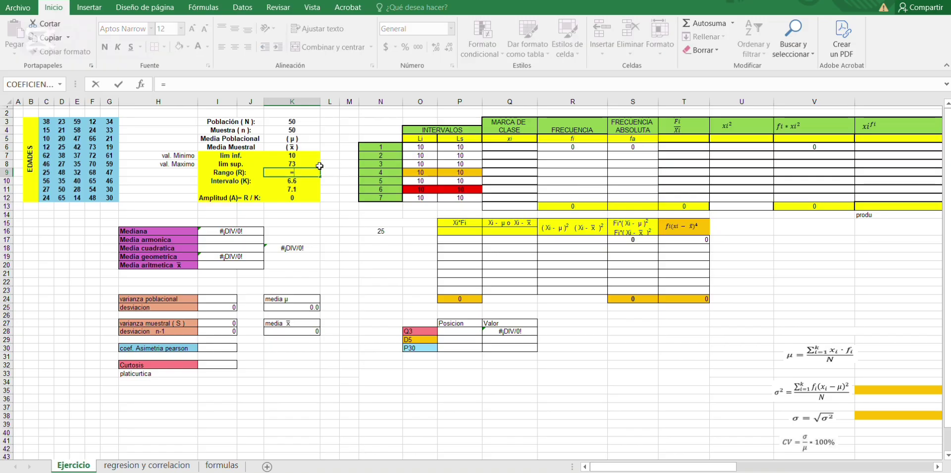
click(302, 164)
text(-)
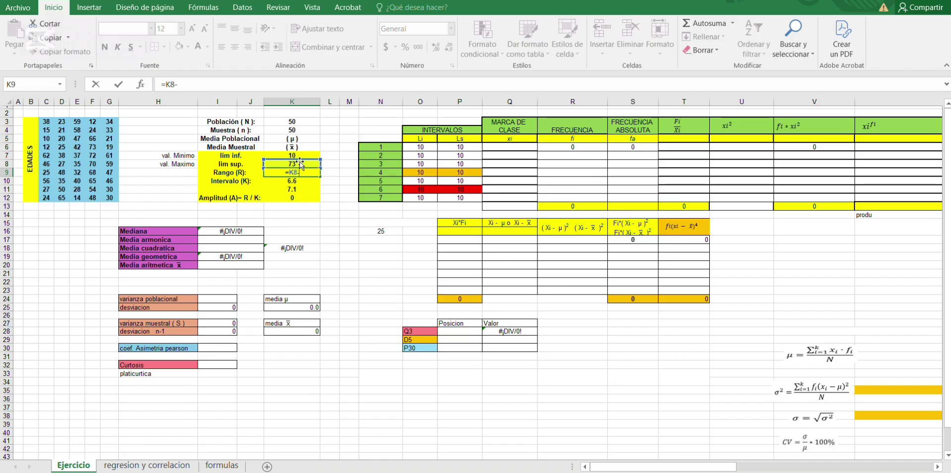
click(299, 155)
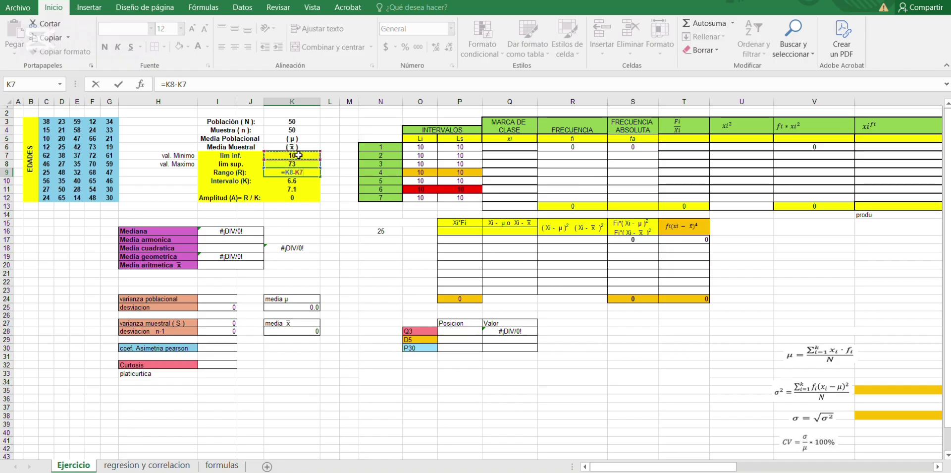
key(Return)
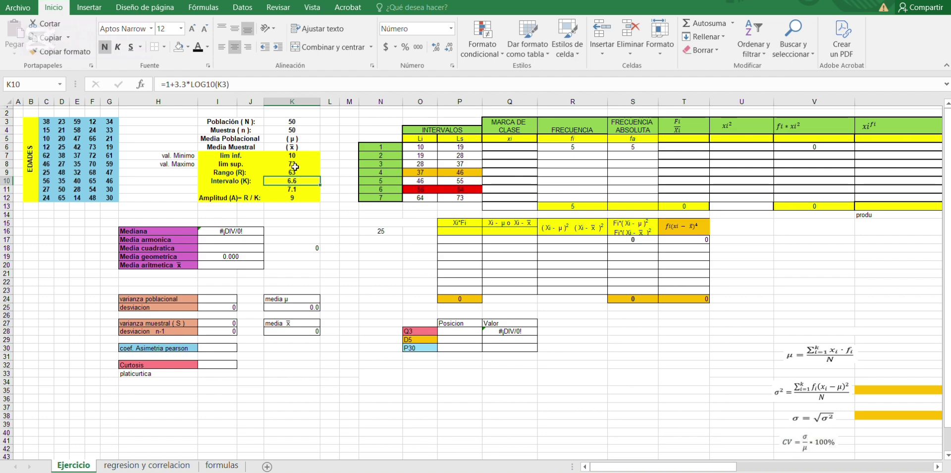
Step: Re-enter the class amplitude formula in K12 as =K9/7
click(292, 197)
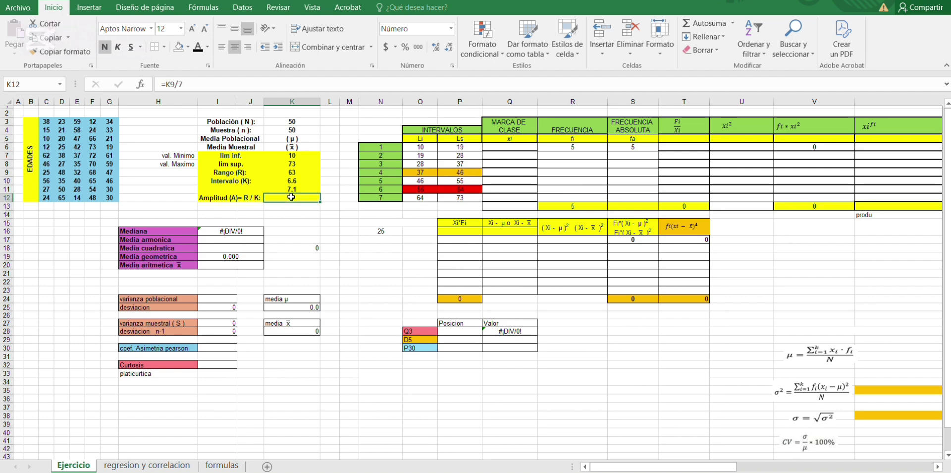
text(=K9/7)
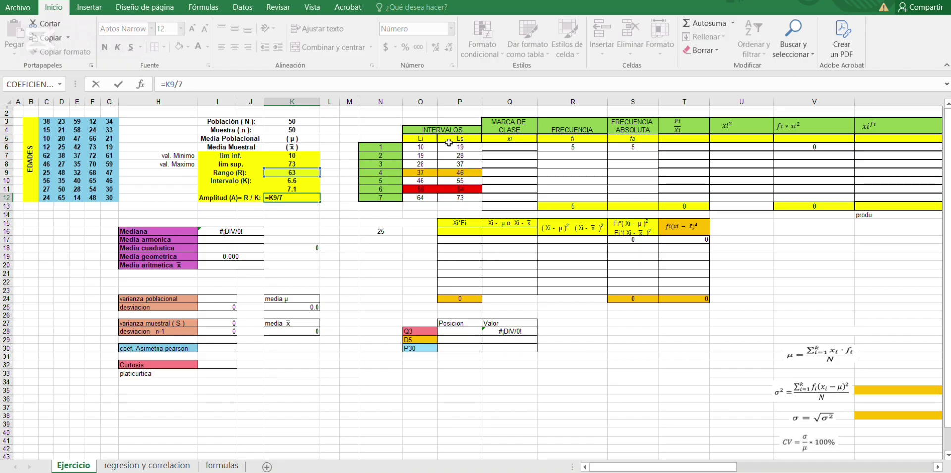
key(Return)
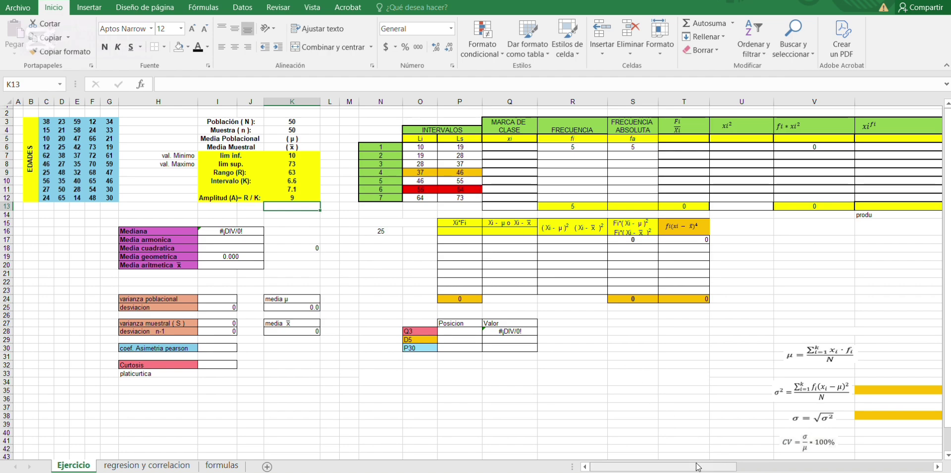
Step: Calculate the first class mark (xi) in Q6 by averaging the interval limits with =PROMEDIO(O6,P6)
drag(689, 466, 758, 467)
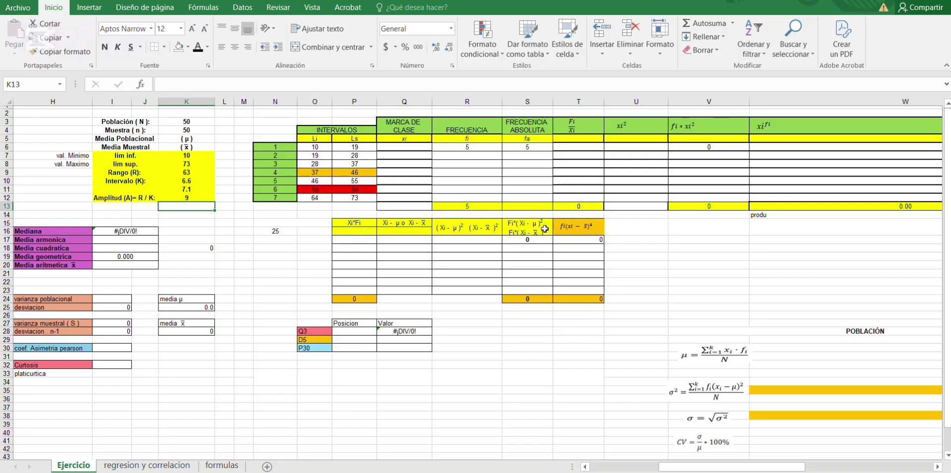
click(411, 147)
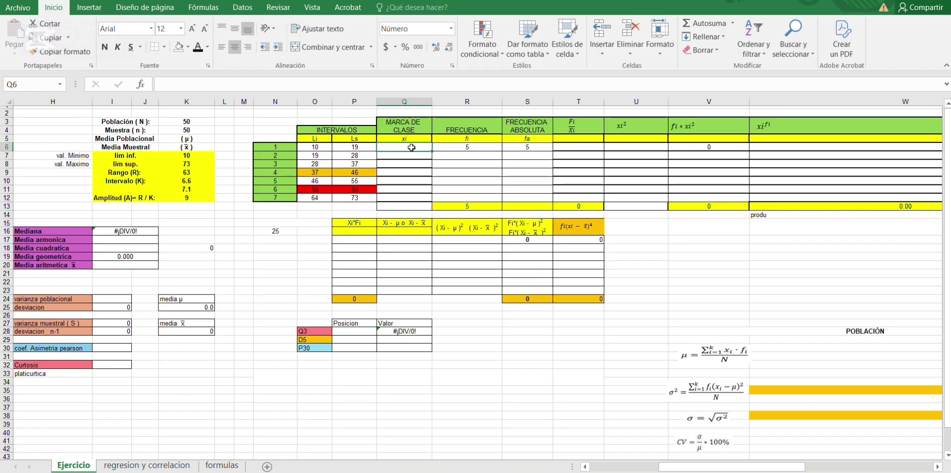
text(=)
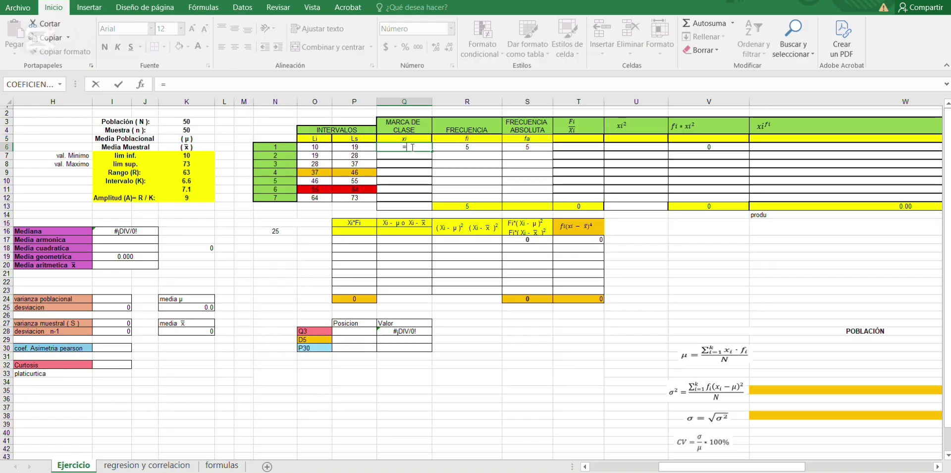
text(pro)
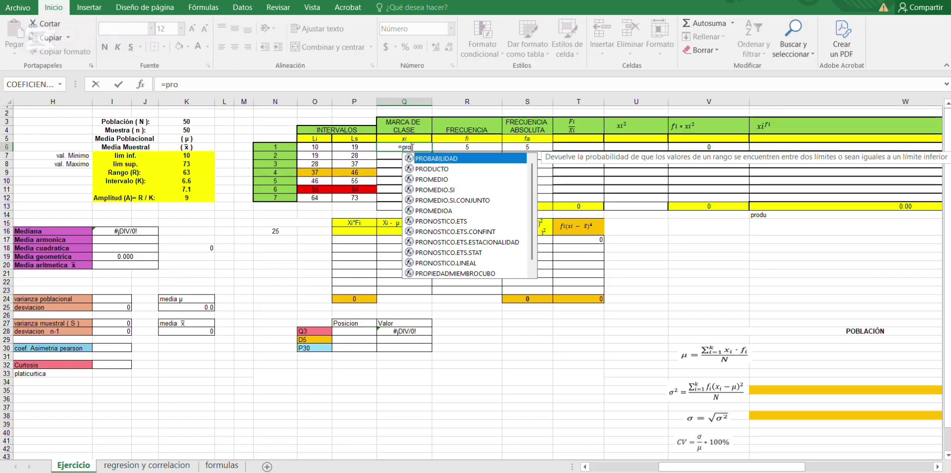
double_click(428, 179)
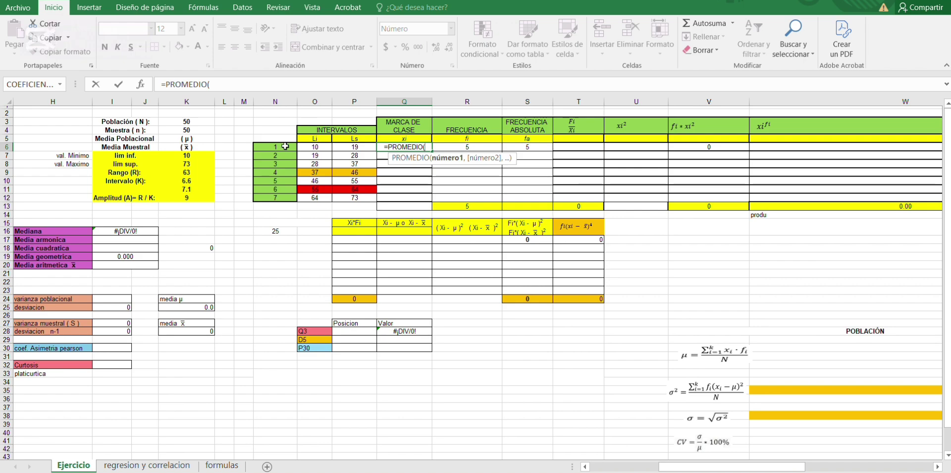
click(314, 148)
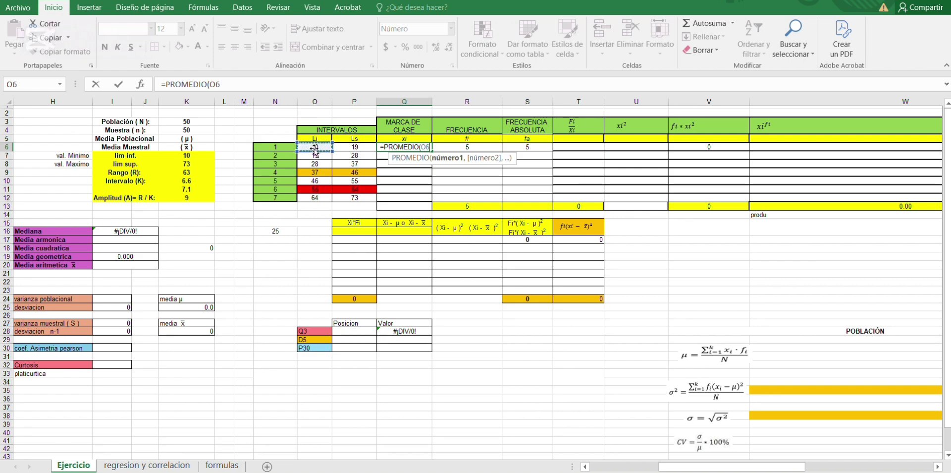
text(,)
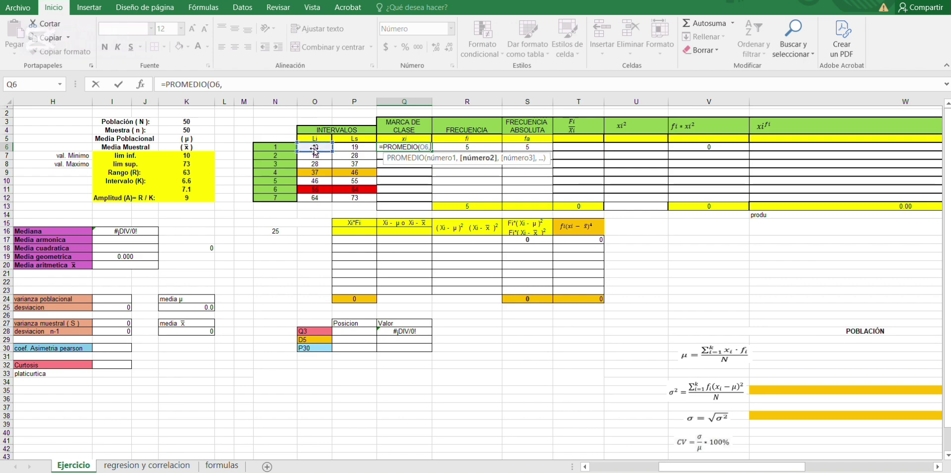
click(359, 148)
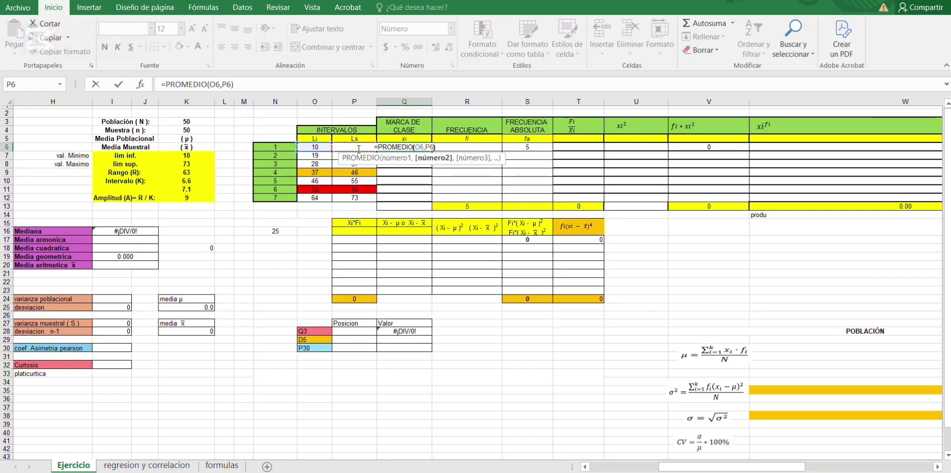
text())
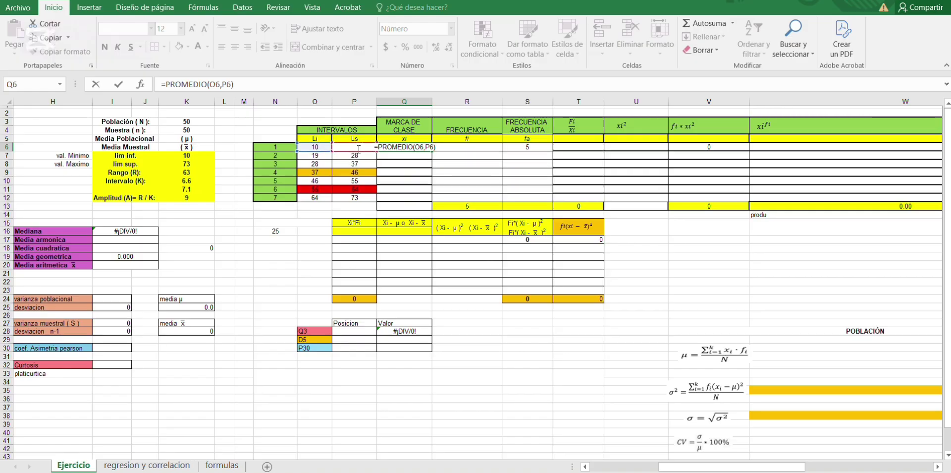
key(Return)
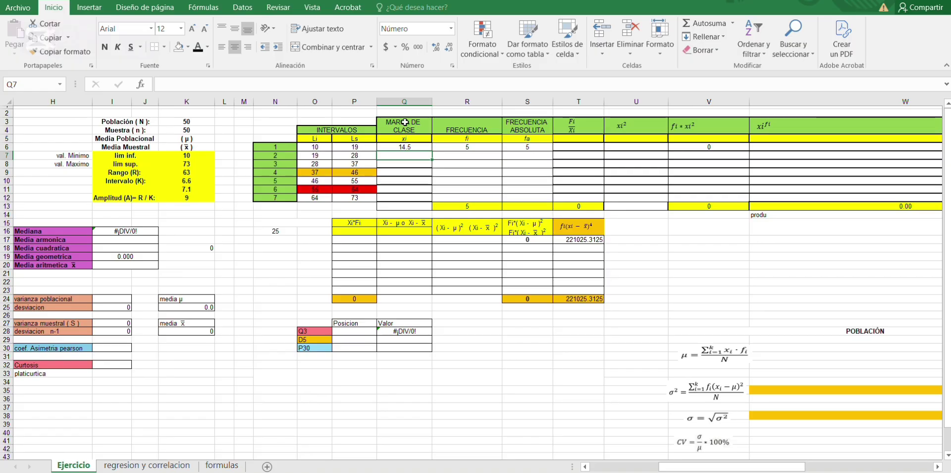
Step: Fill the class mark formula from Q6 down through Q12 for all seven intervals
click(402, 148)
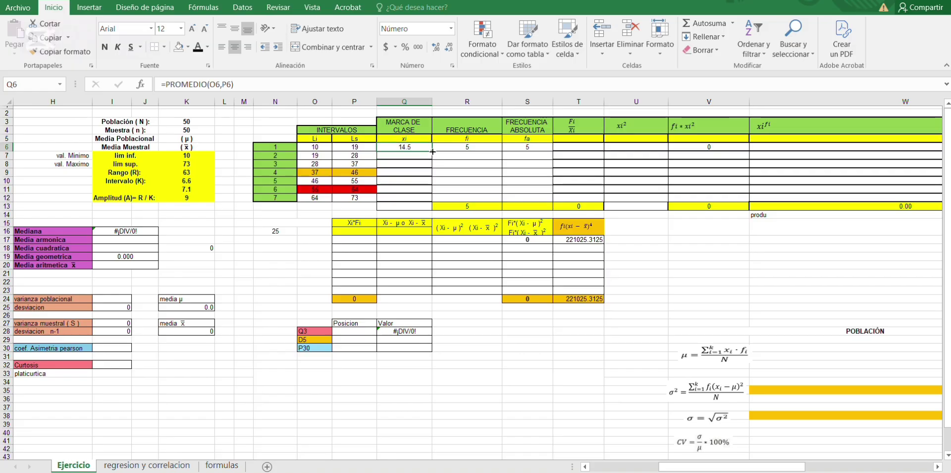
drag(432, 151, 431, 203)
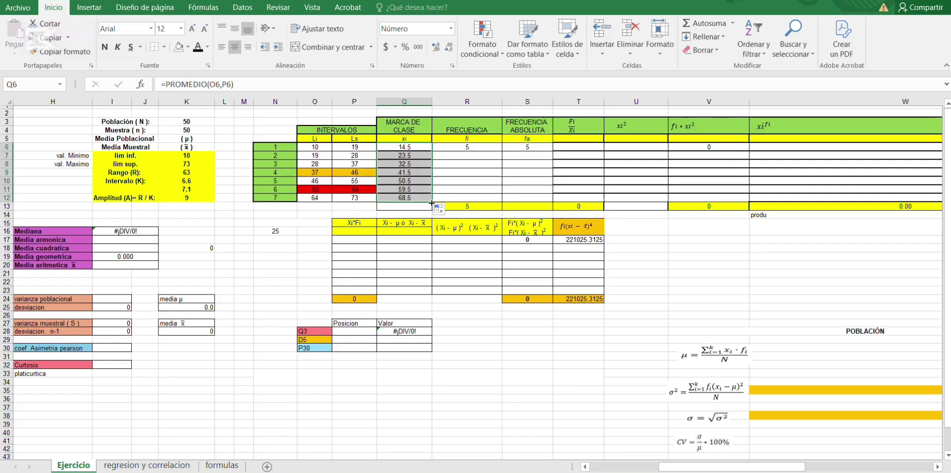
click(418, 207)
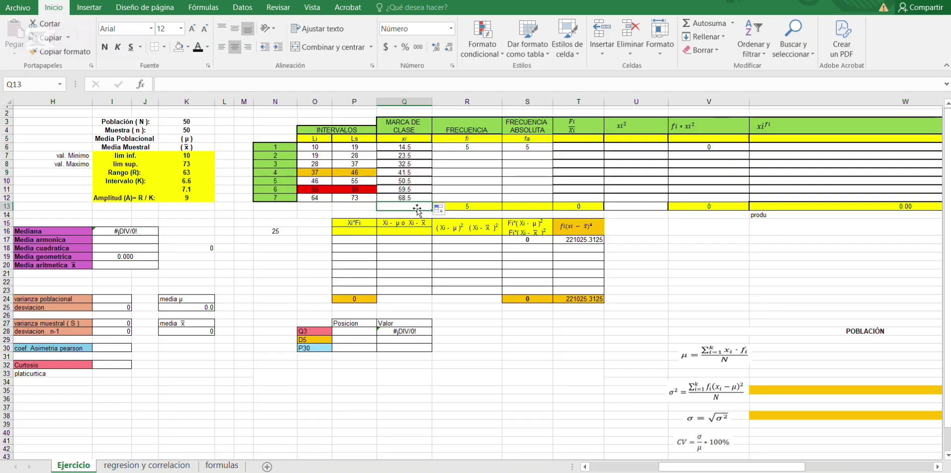
Step: Examine the CONTAR.SI.CONJUNTO frequency formula in R6, comparing its range and criteria with the ages and the first interval's limits
click(471, 147)
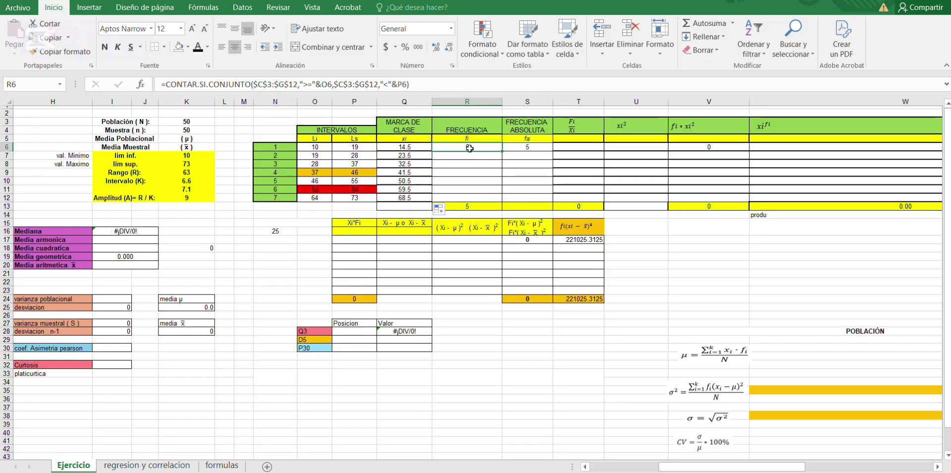
click(475, 81)
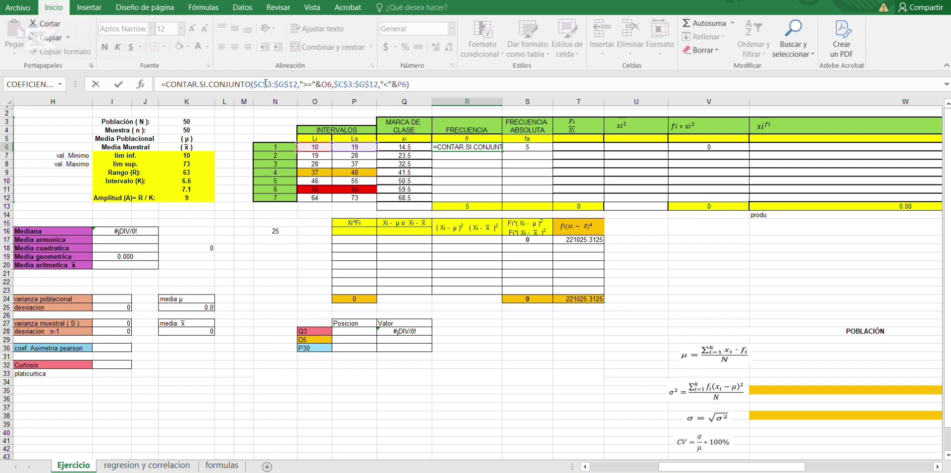
drag(722, 467, 653, 470)
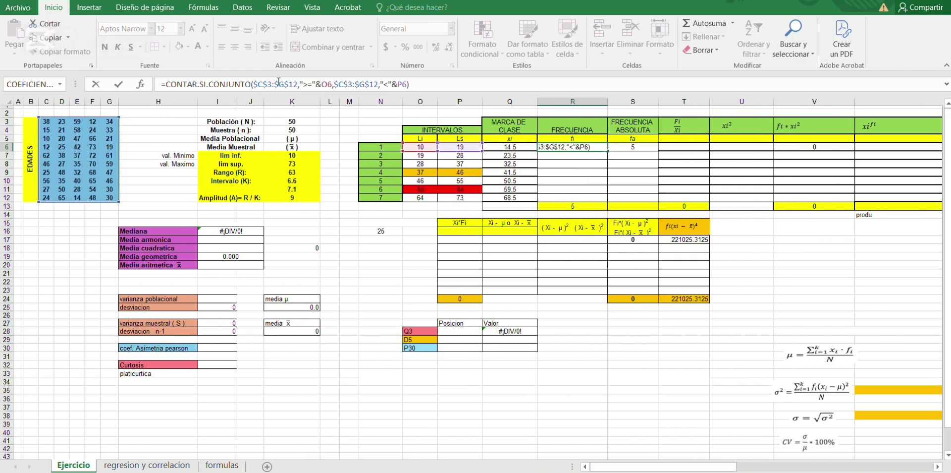
drag(278, 81, 191, 107)
click(268, 85)
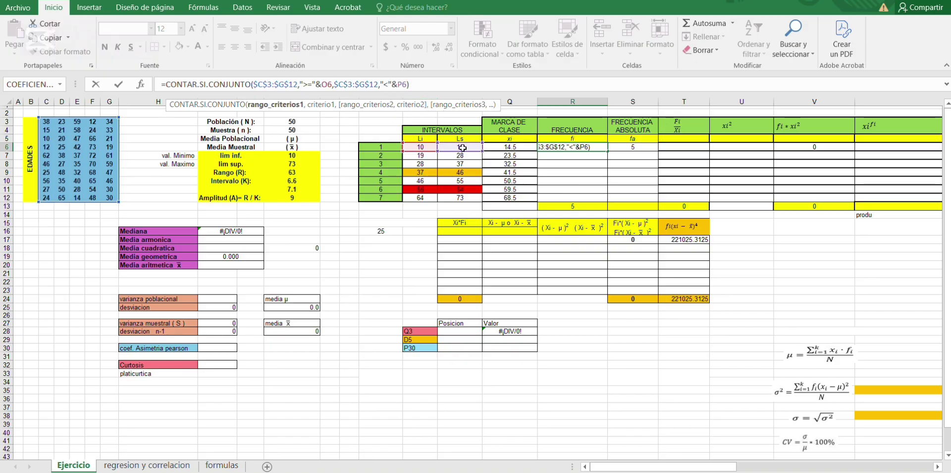
click(451, 84)
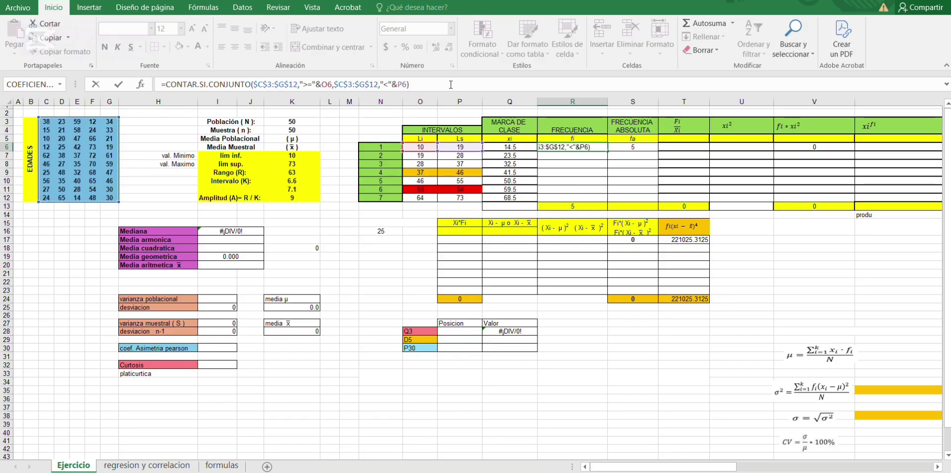
key(Return)
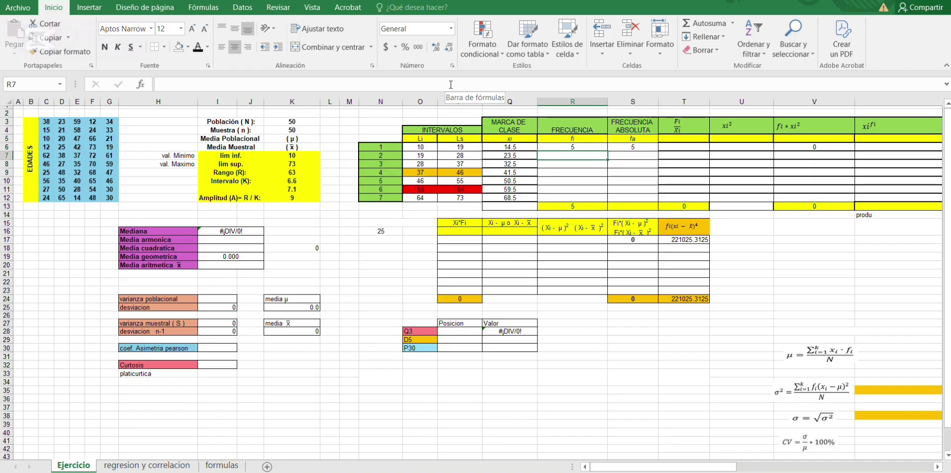
Step: Fill the frequency (fi) formula from R6 down through R12
click(584, 147)
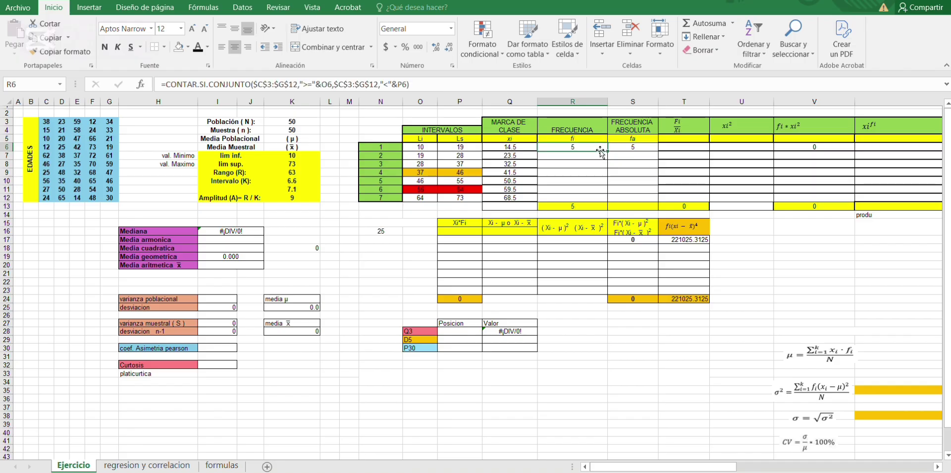
drag(608, 152, 600, 203)
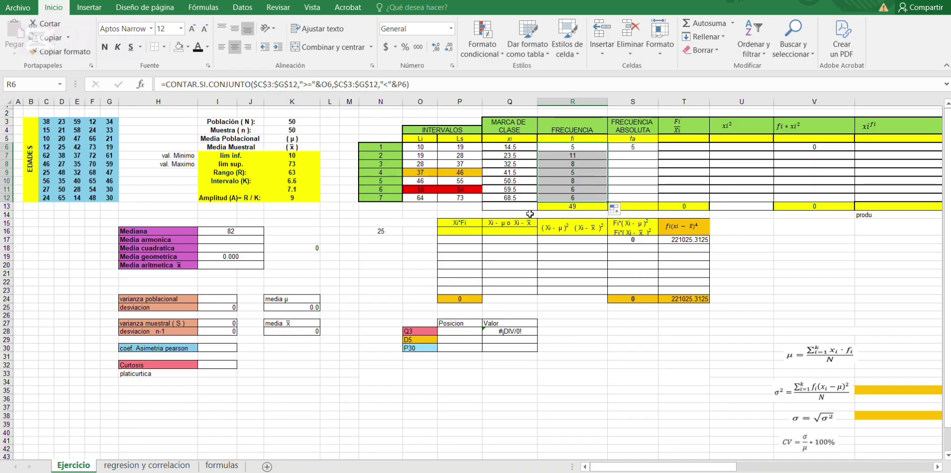
click(513, 212)
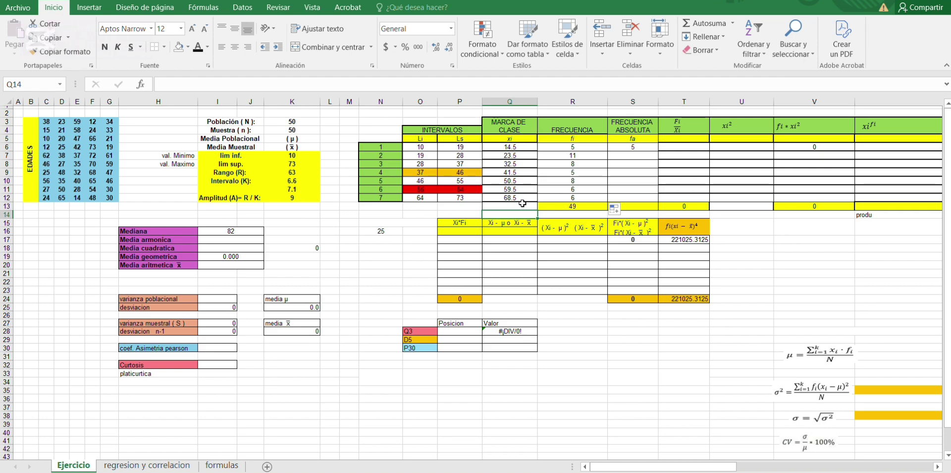
Step: Change the upper criterion of the last interval's frequency formula in R12 to "<=" so it includes the value in P12
click(574, 197)
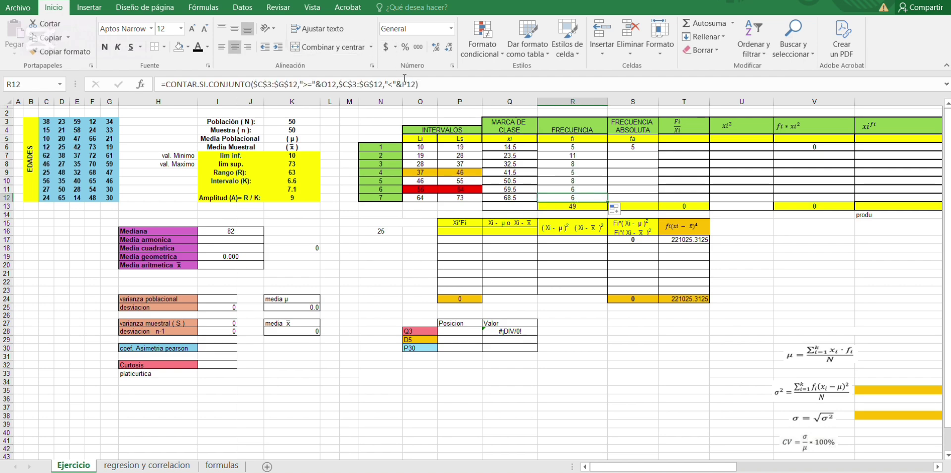
click(420, 85)
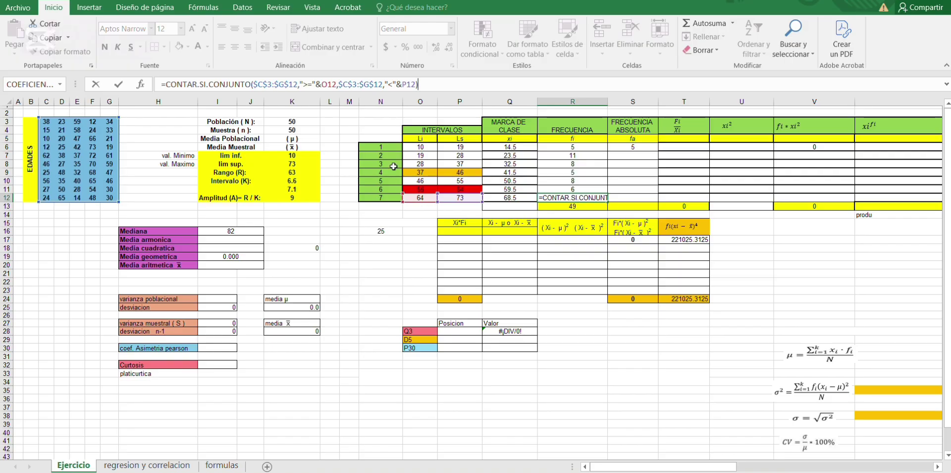
click(394, 85)
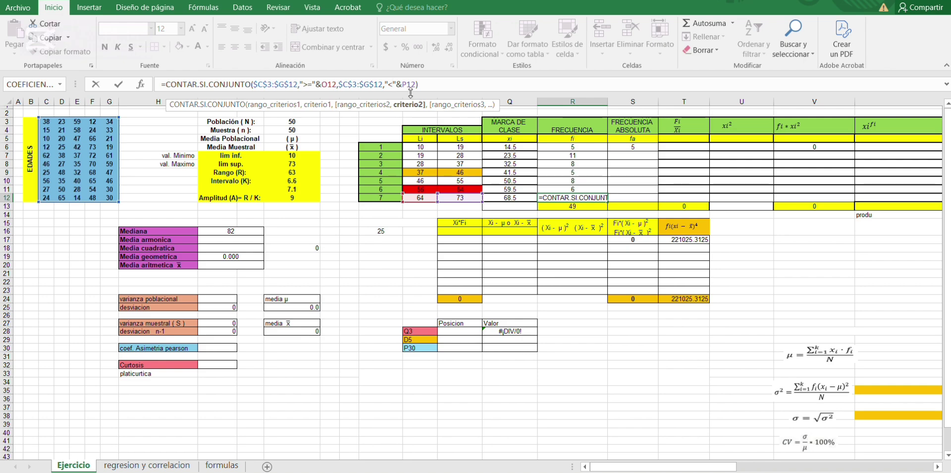
text(=)
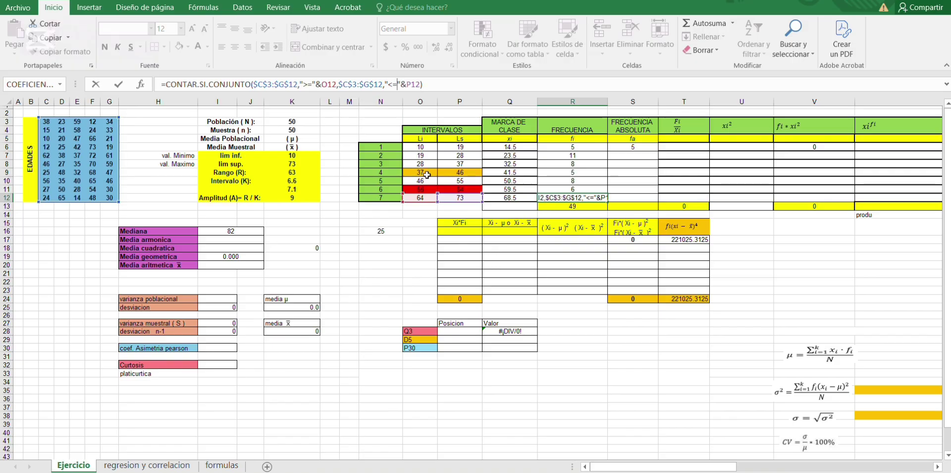
key(Return)
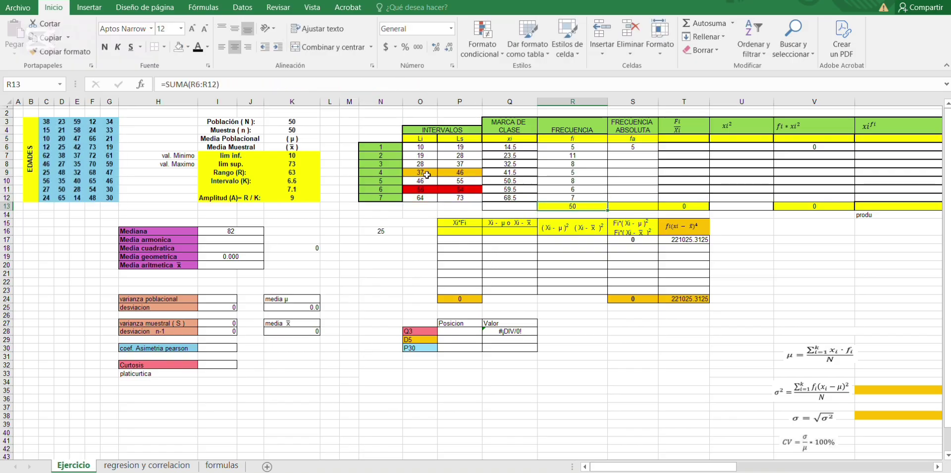
Step: Start the absolute frequency (fa) column with =R6 in S6 and the running sum =S6+R7 in S7
click(636, 148)
text(=R6)
key(ctrl+Return)
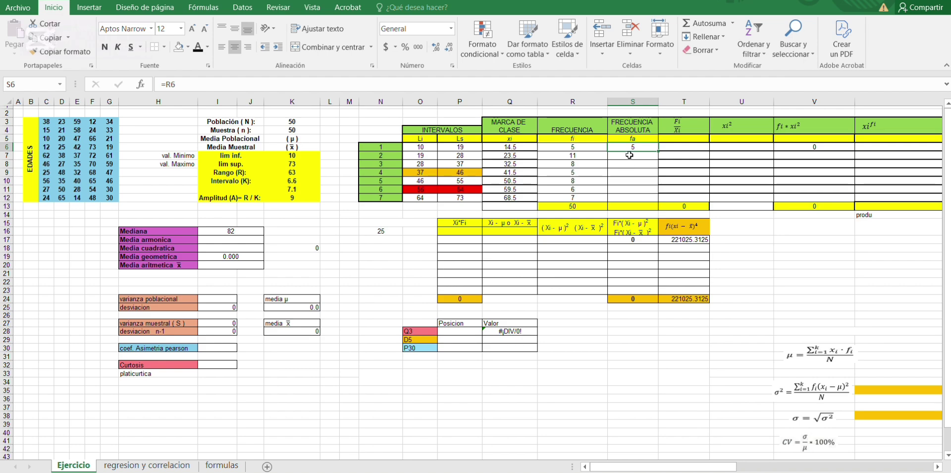
click(629, 155)
text(=)
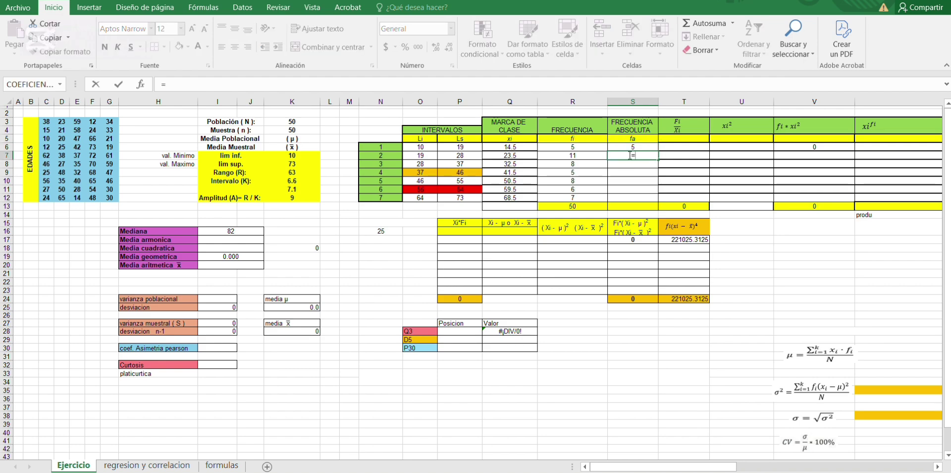
click(634, 147)
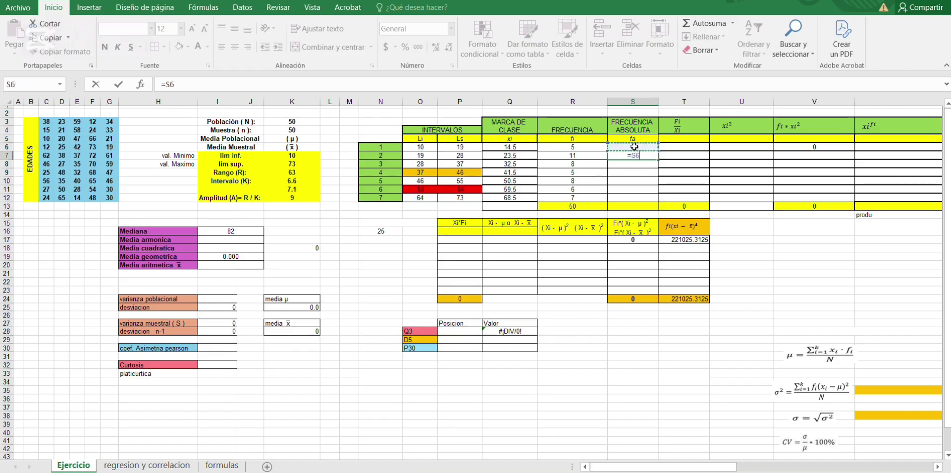
text(+)
click(575, 155)
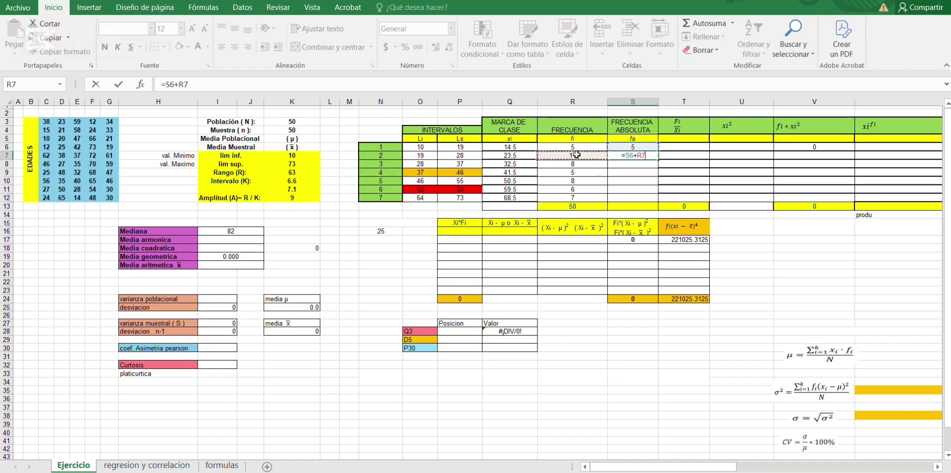
key(Return)
Step: Fill the running sum formula from S7 down through S12
click(653, 157)
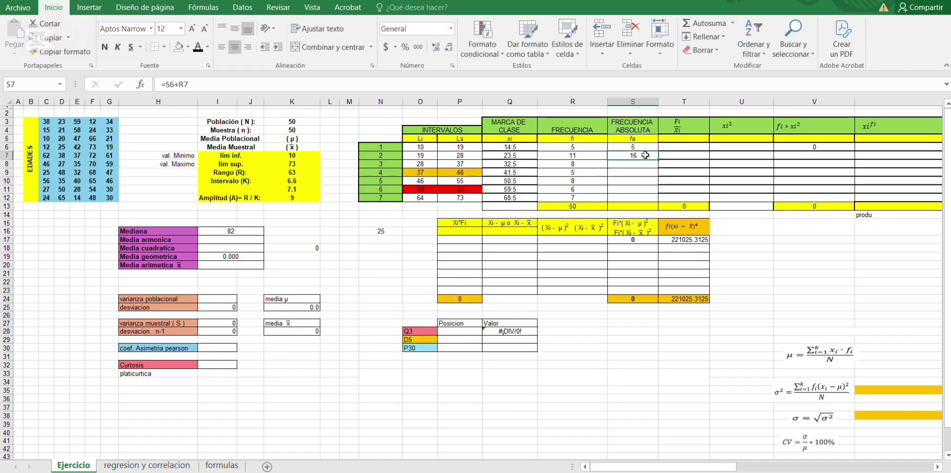
drag(658, 158, 657, 200)
click(614, 206)
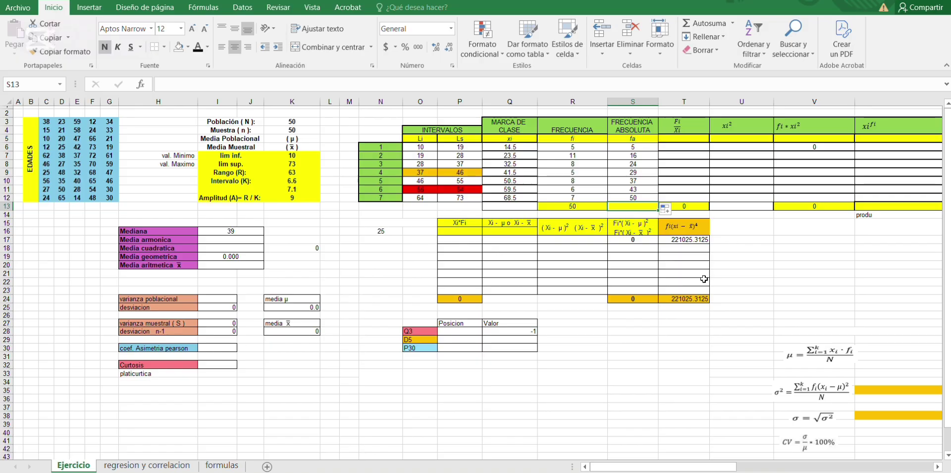
Step: Consult the grouped-data formulas on the formulas sheet and return to the Ejercicio sheet
click(222, 465)
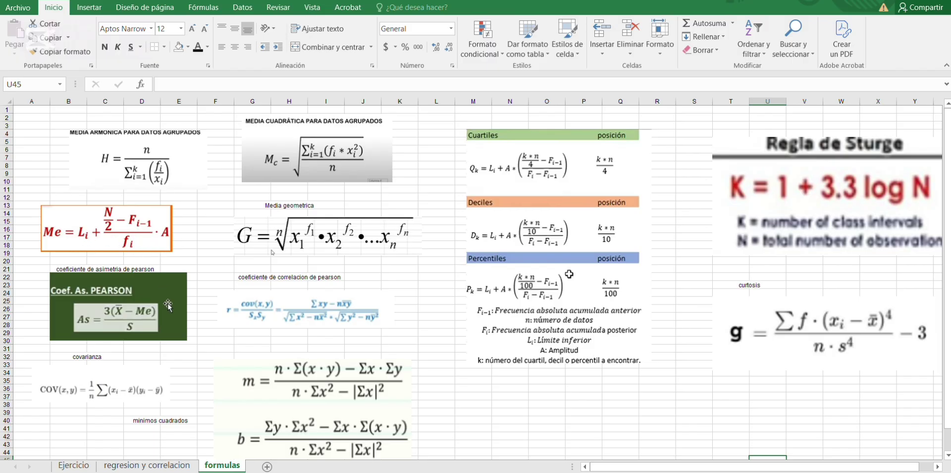
click(79, 468)
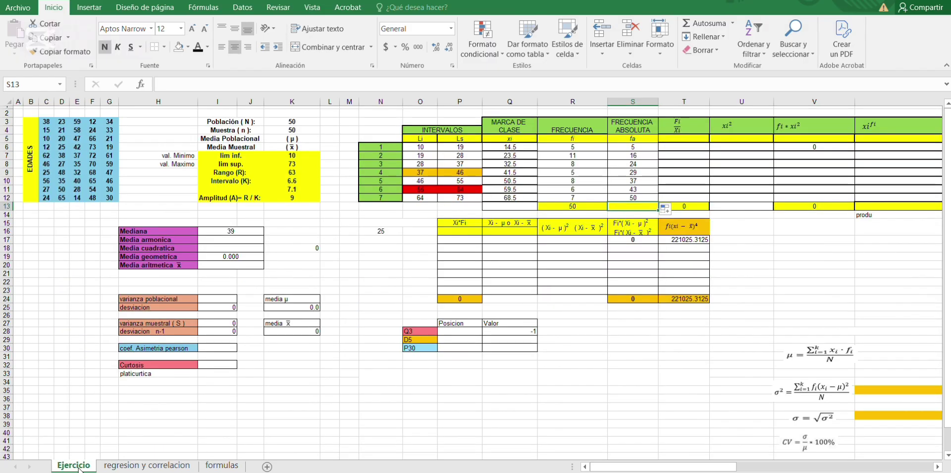
Step: Review the formula in N16 that gives the median position from the population size
click(380, 231)
click(299, 84)
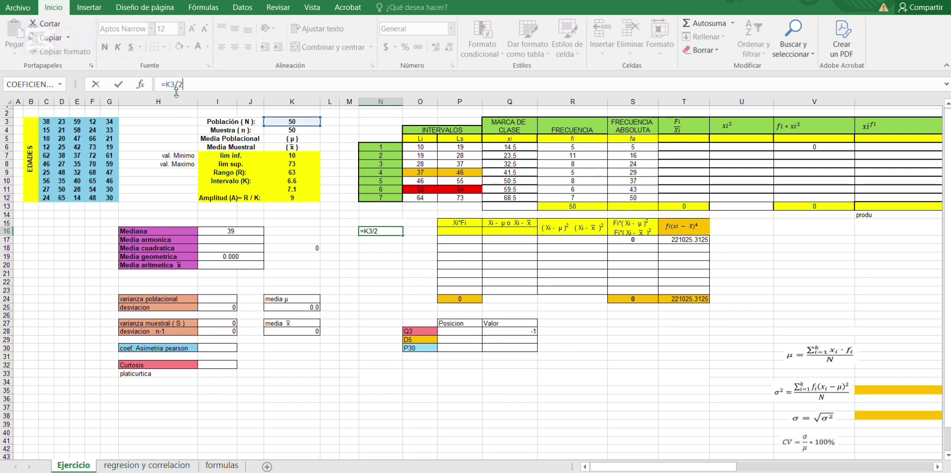
key(Return)
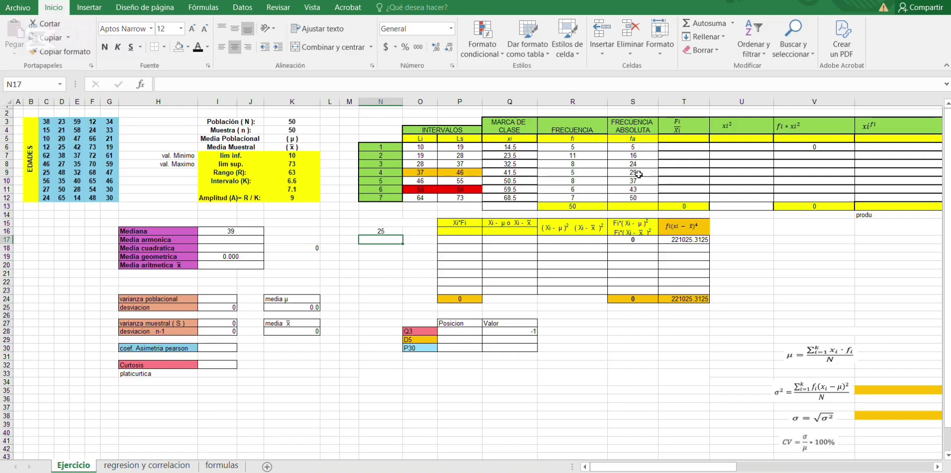
Step: Fill cells Q9:S9 of the median class row with standard orange to match its interval limits
drag(638, 174, 488, 172)
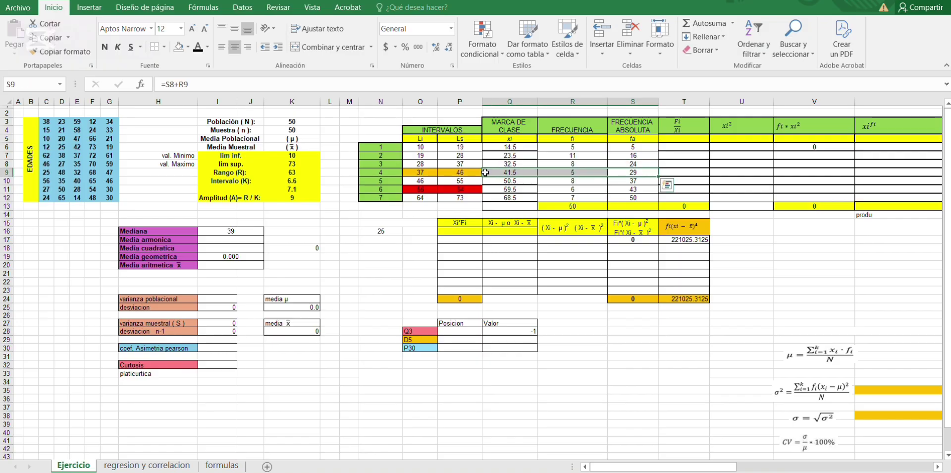
click(187, 49)
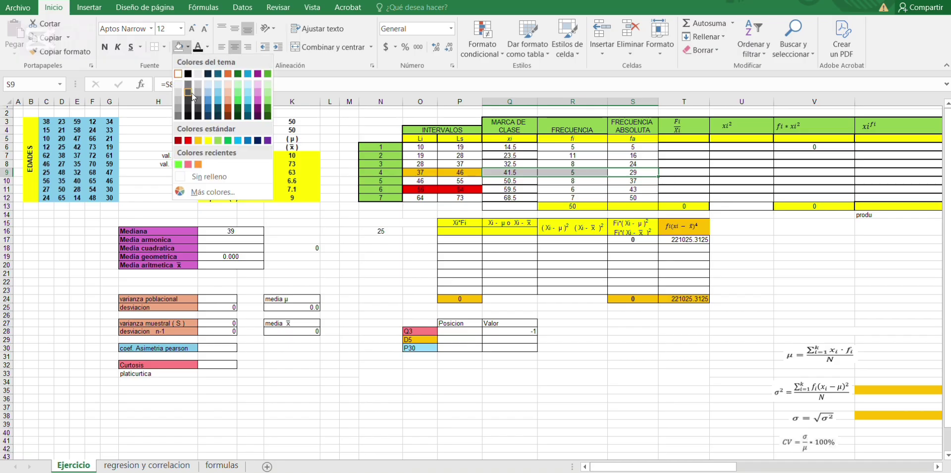
click(198, 140)
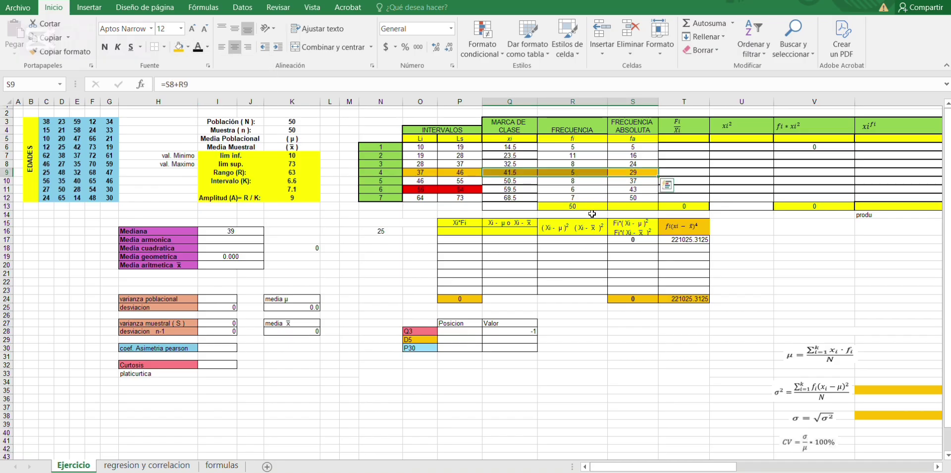
click(593, 214)
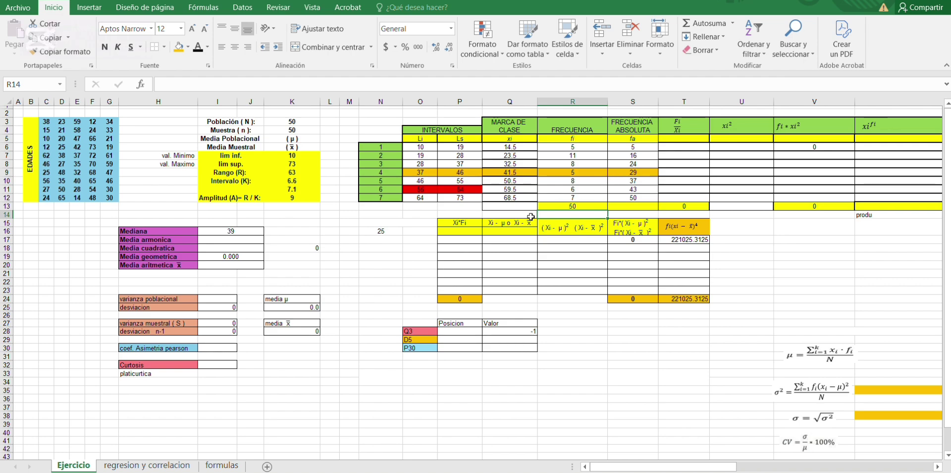
Step: Review the Mediana formula in I16 and the cells it refers to, leaving it unchanged
click(251, 231)
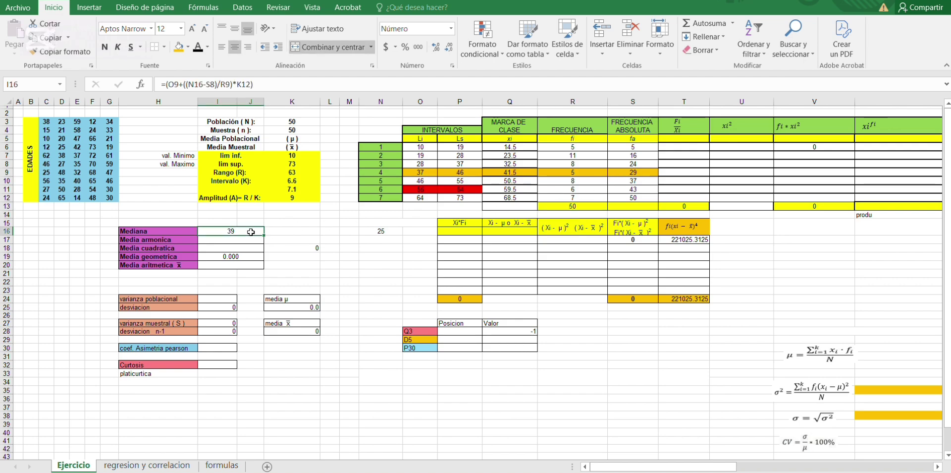
click(308, 80)
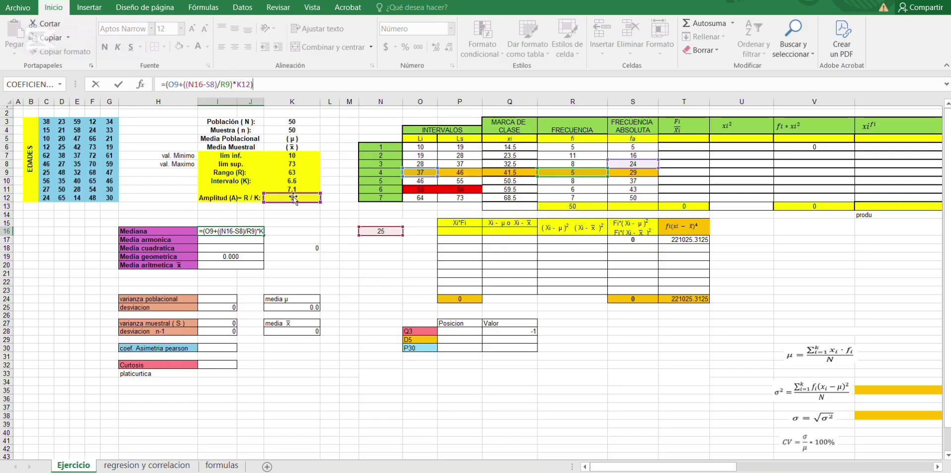
key(Return)
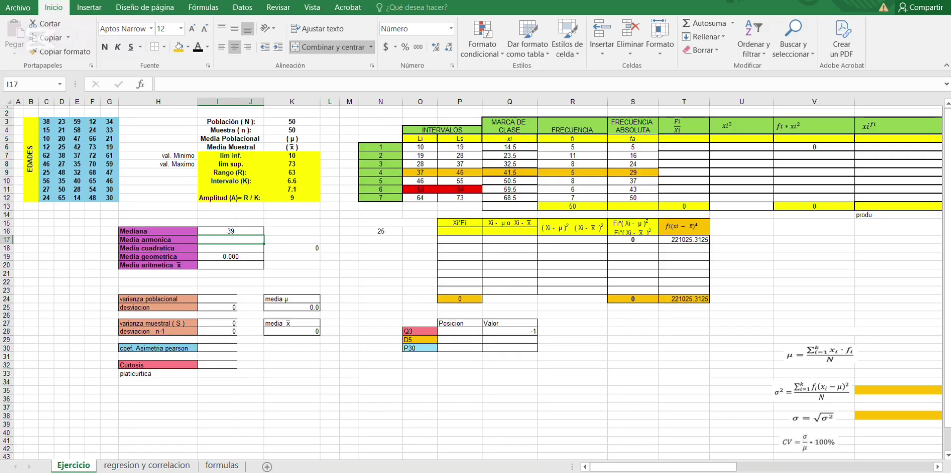
Step: Consult the harmonic mean formula on the formulas sheet and enter =R6/Q6 in T6 of the Ejercicio sheet for Fi/Xi
click(225, 466)
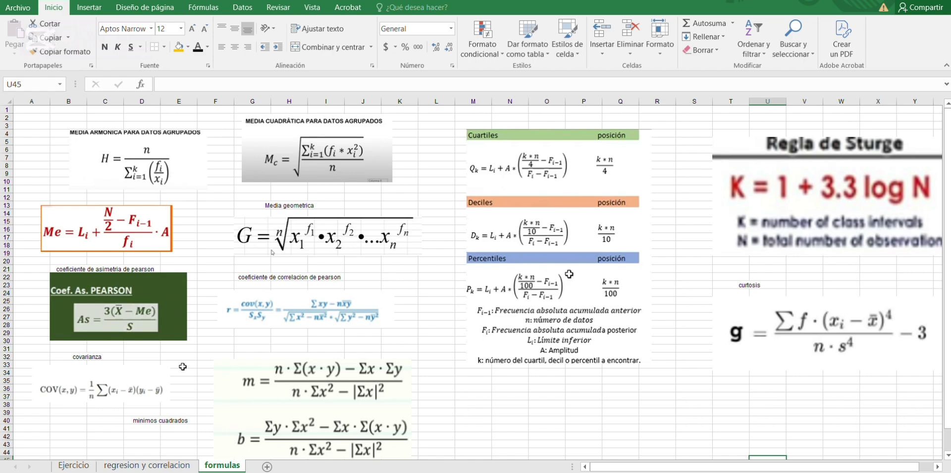
click(75, 465)
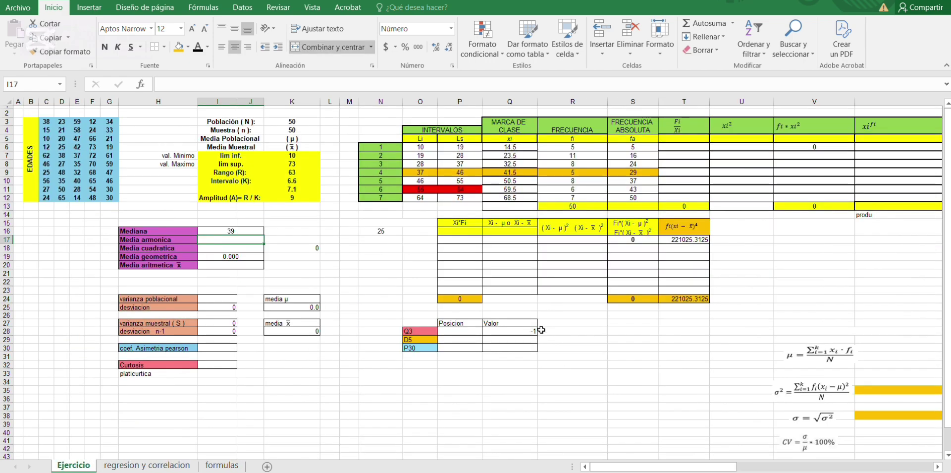
click(687, 147)
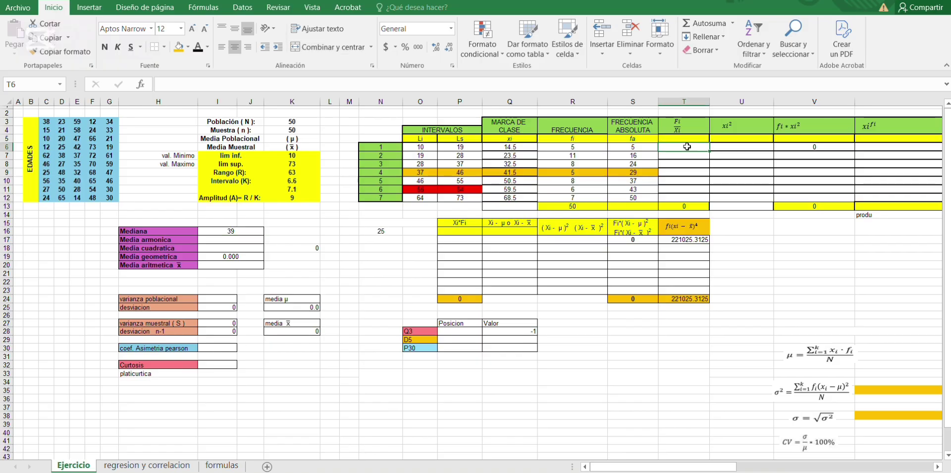
text(+)
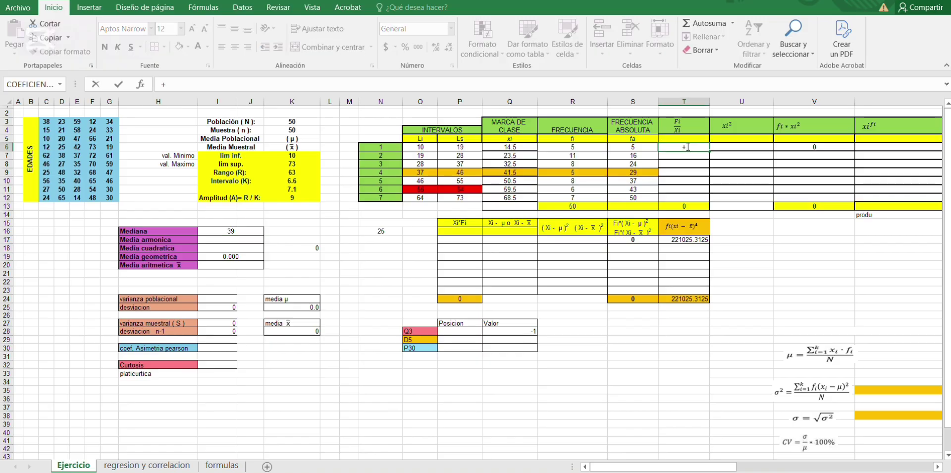
key(BackSpace)
text(=)
click(566, 148)
text(/)
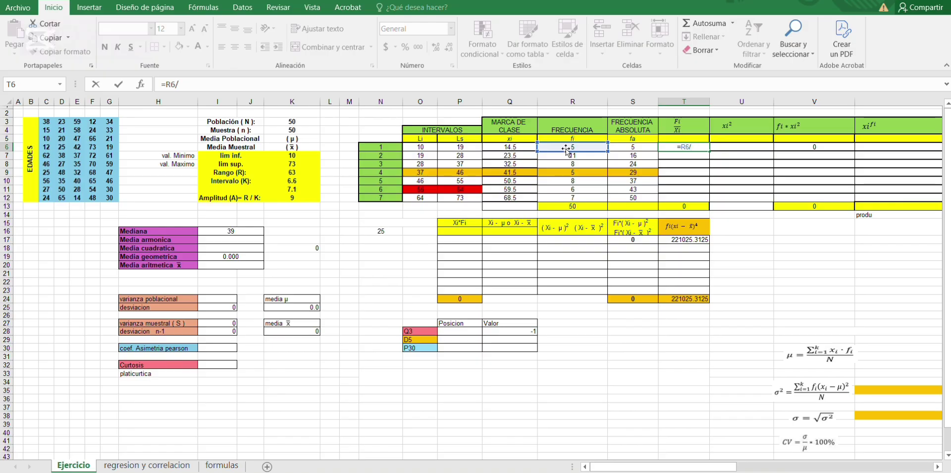
click(506, 148)
key(Return)
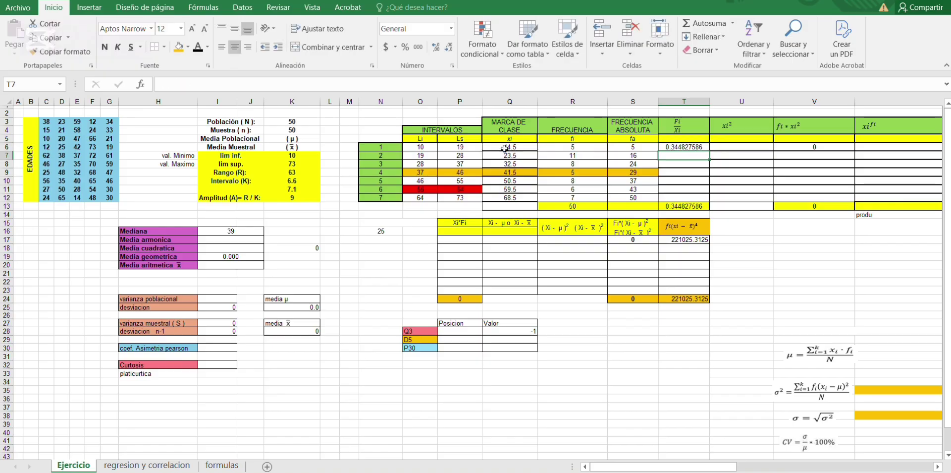
Step: Fill the Fi/Xi formula from T6 down through T12 and check the column's sum in T13
click(698, 147)
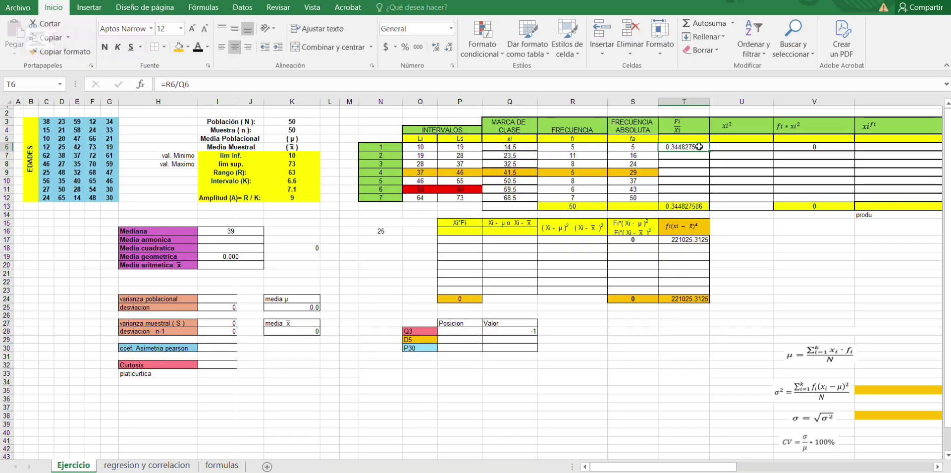
drag(709, 153, 710, 201)
click(685, 206)
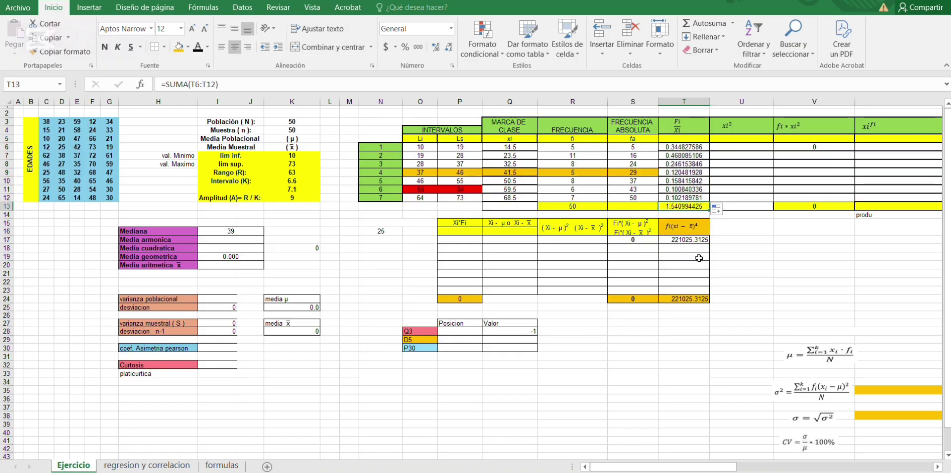
click(729, 272)
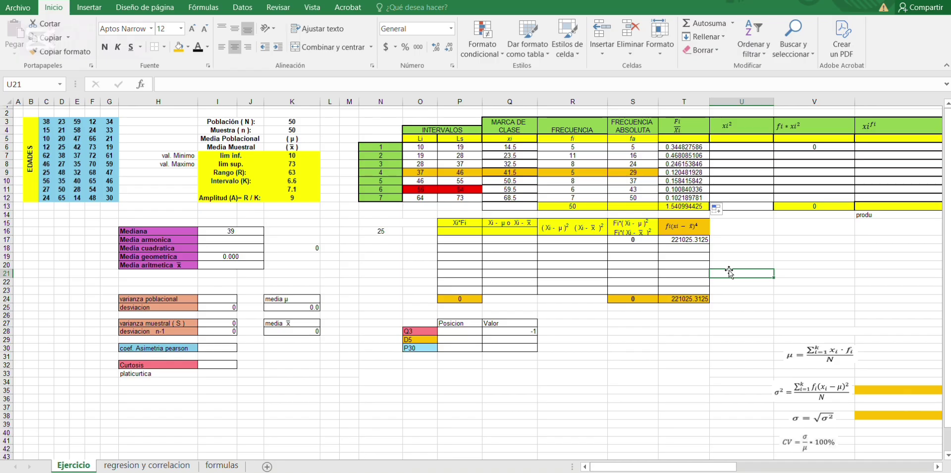
Step: Calculate the Media armonica in I17 with =K4/T13
click(235, 239)
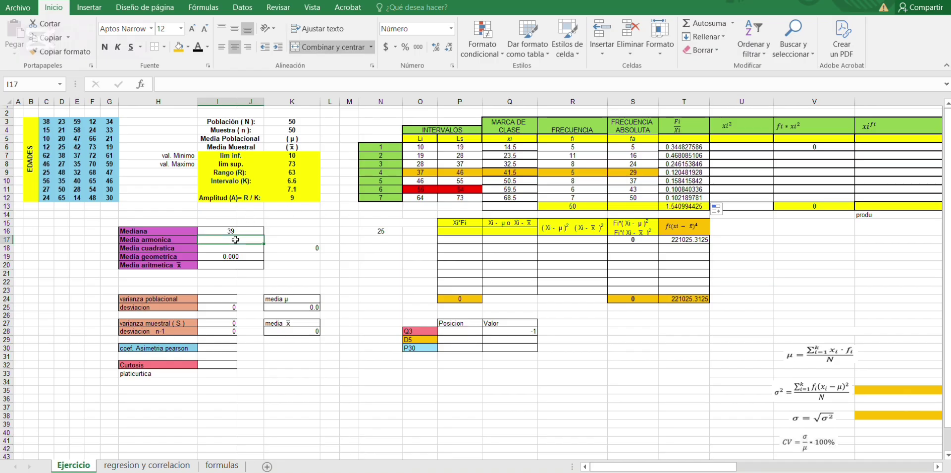
text(=)
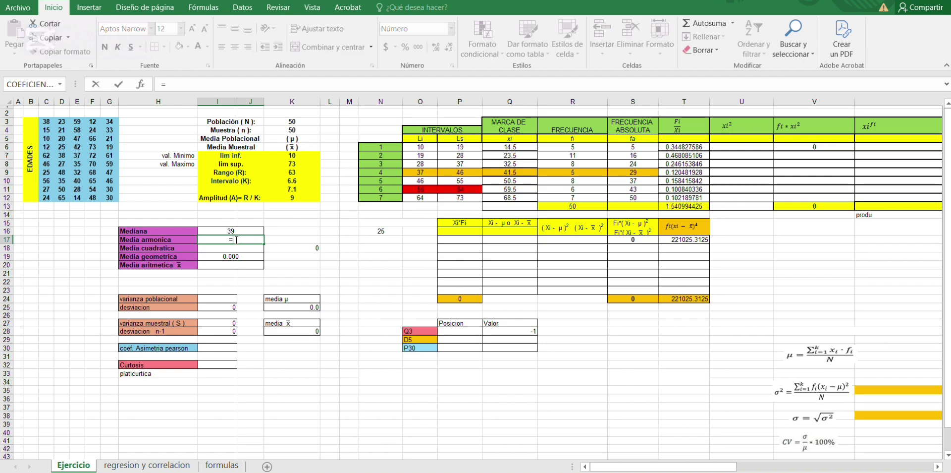
click(299, 131)
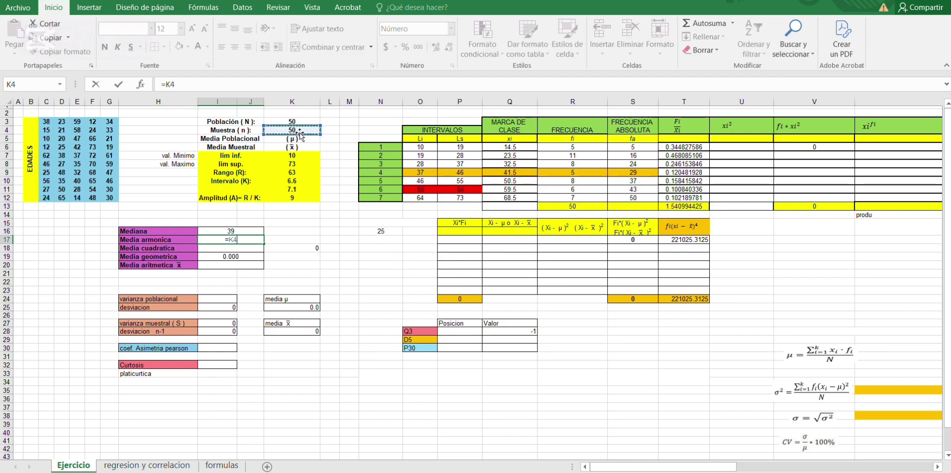
text(/)
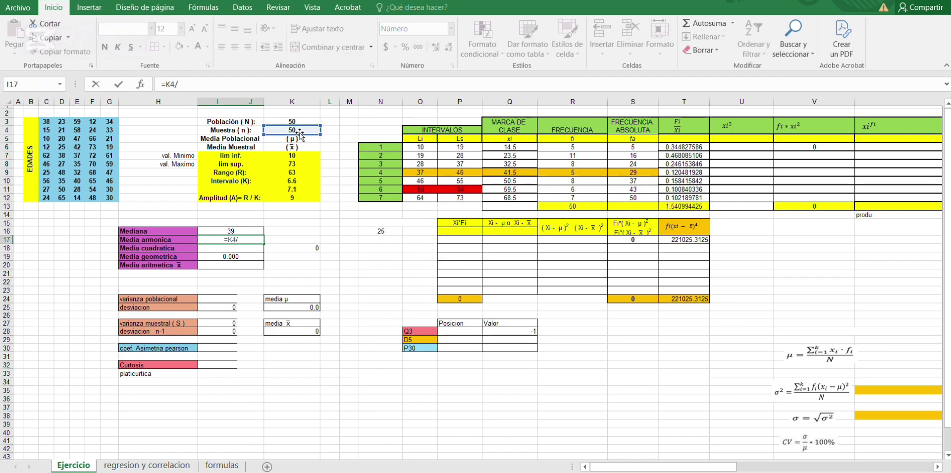
click(690, 207)
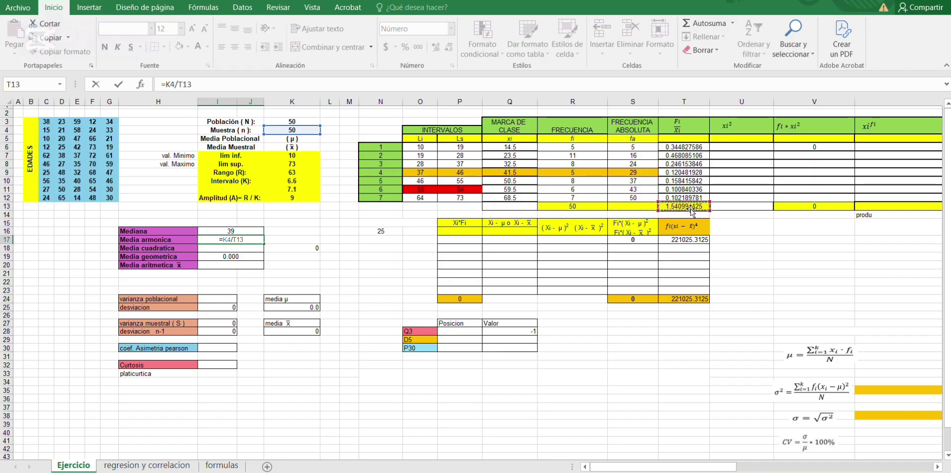
key(Return)
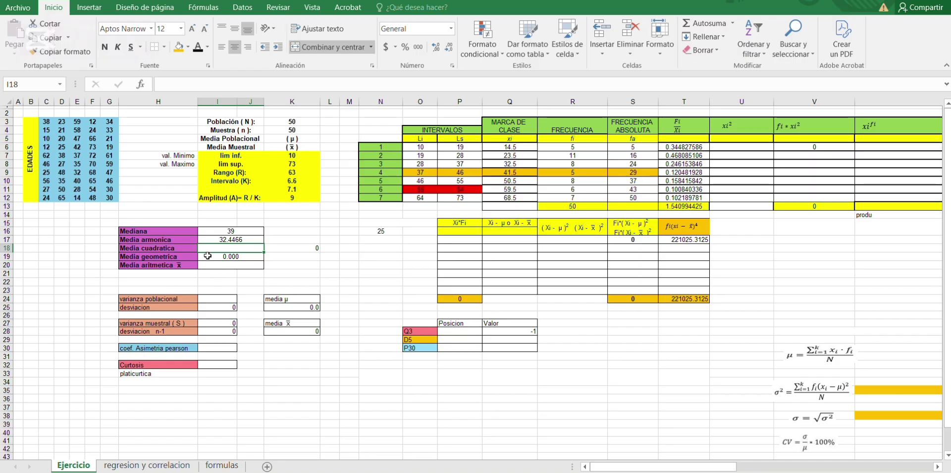
Step: Consult the quadratic mean formula on the formulas sheet and enter =POTENCIA(Q6,2) in U6 of the Ejercicio sheet for xi²
click(218, 465)
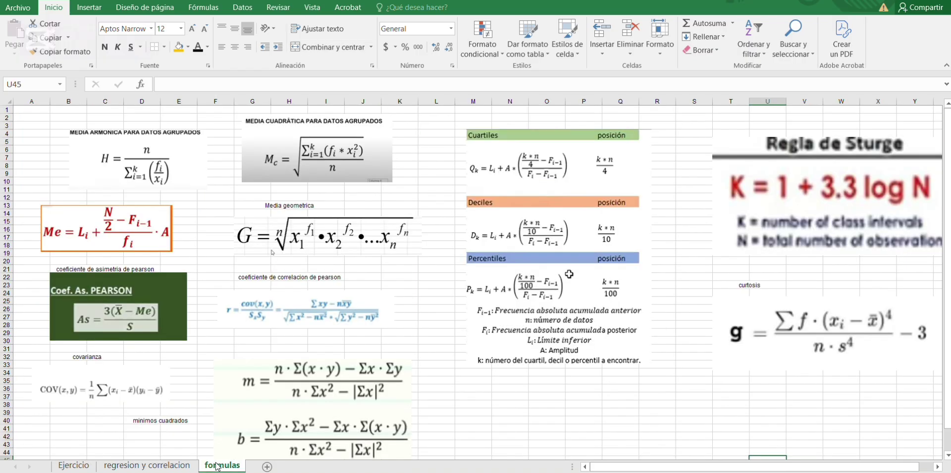
click(299, 181)
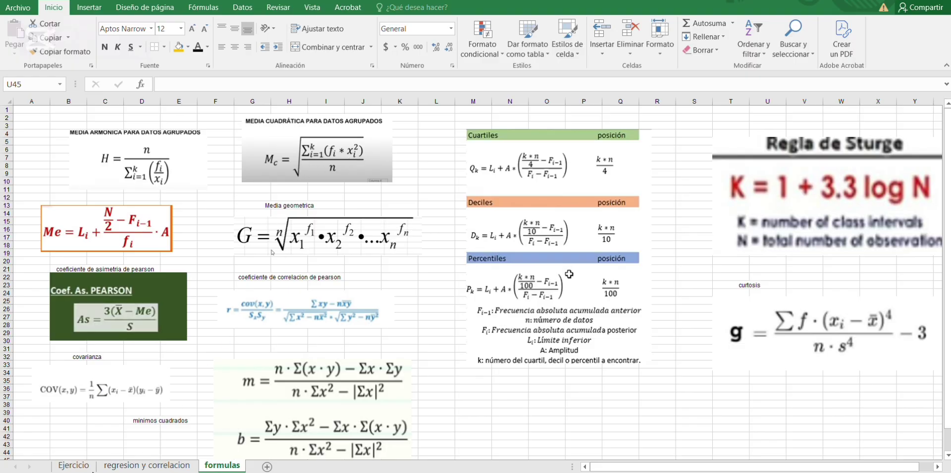
click(81, 467)
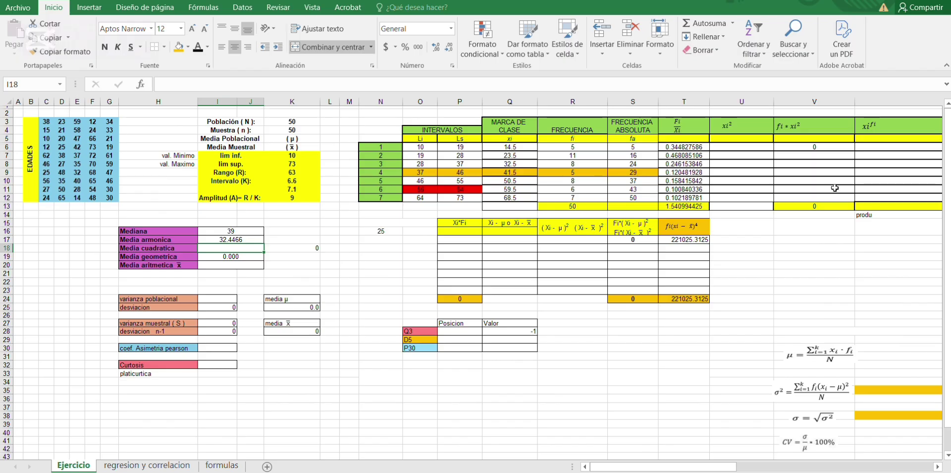
click(736, 147)
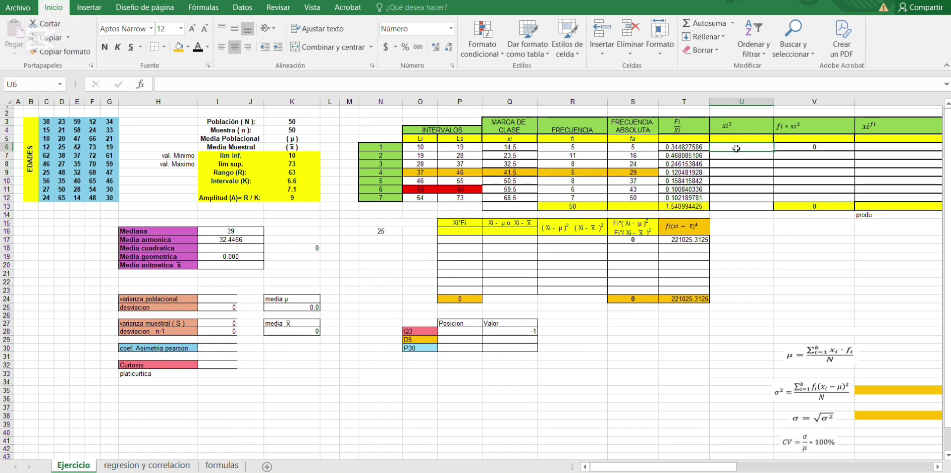
text(=)
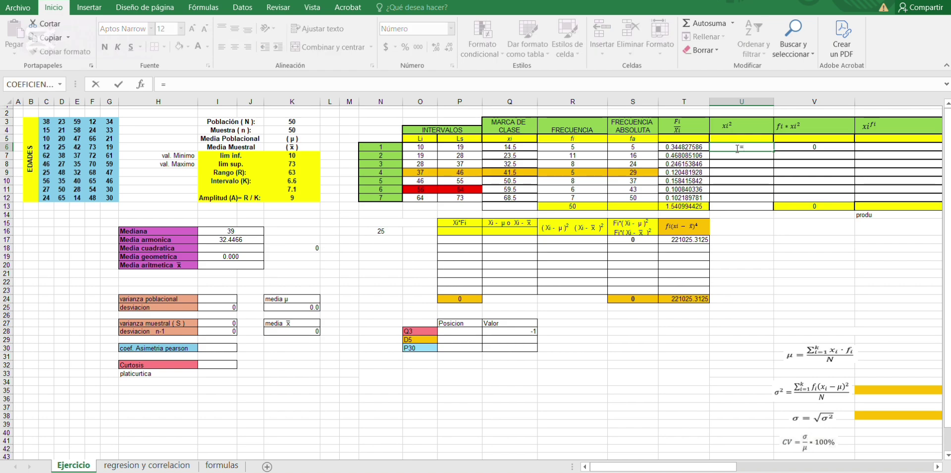
text(pote)
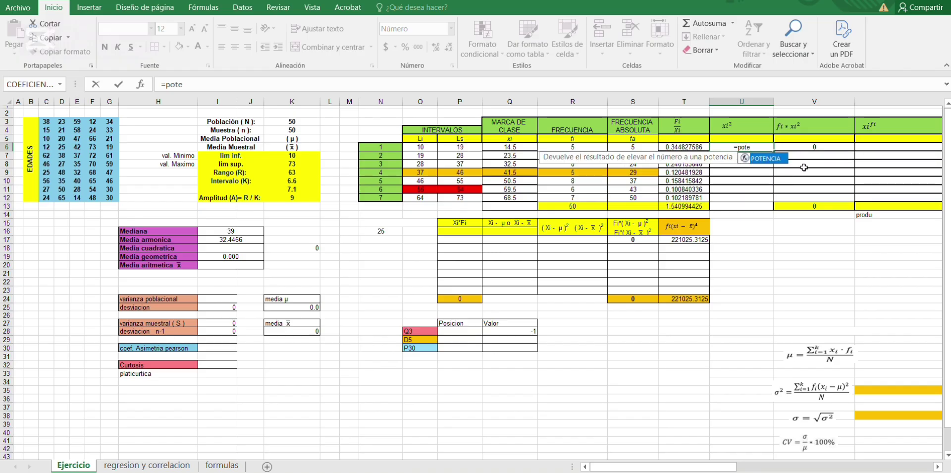
double_click(772, 158)
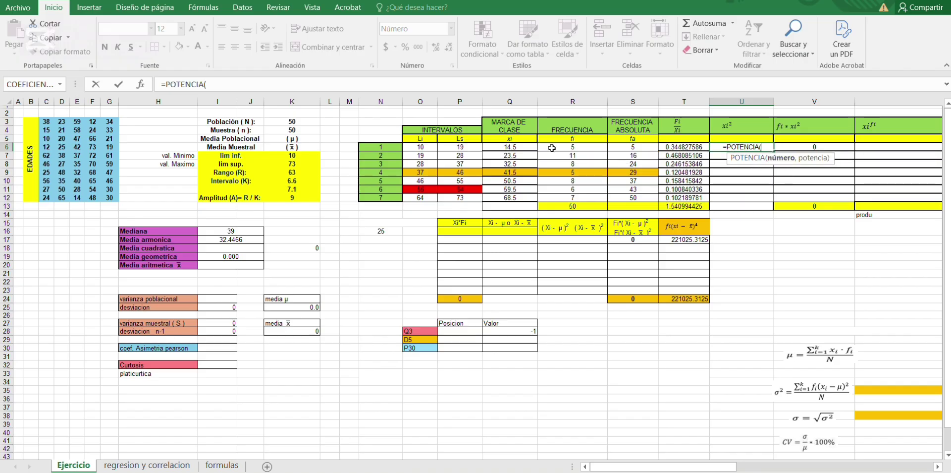
click(515, 146)
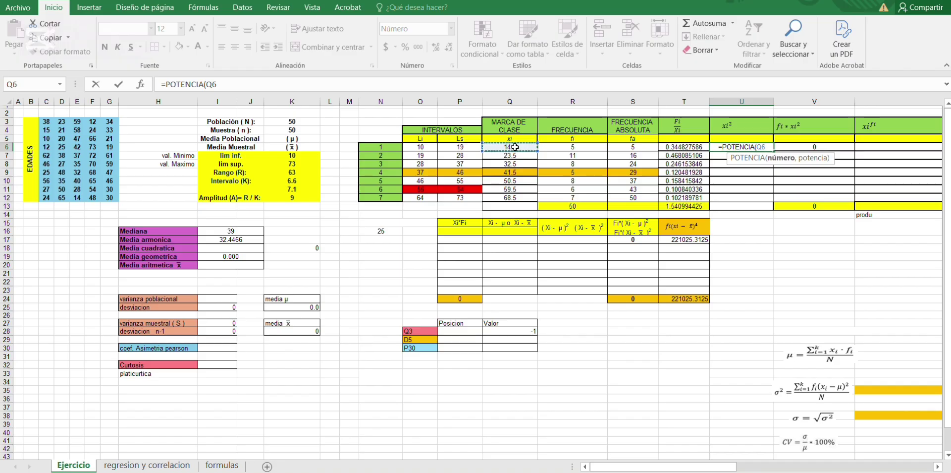
text(,)
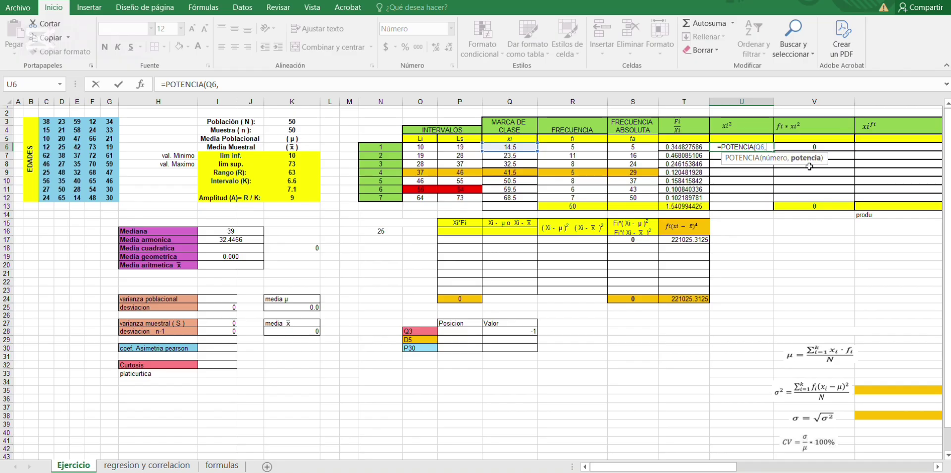
text(2))
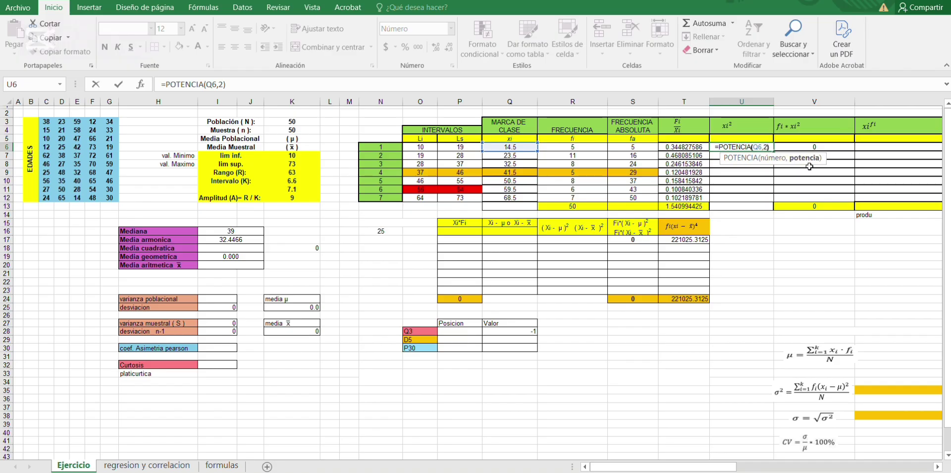
key(Return)
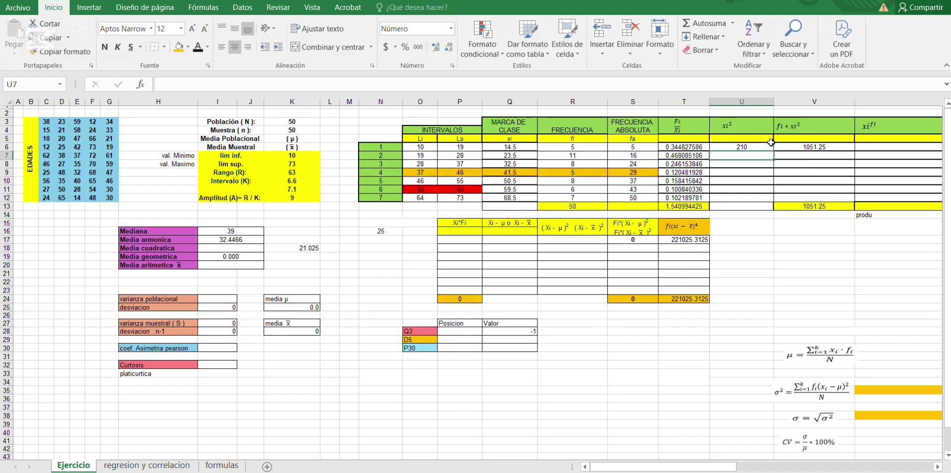
Step: Fill the xi² formula from U6 down through U12
click(756, 147)
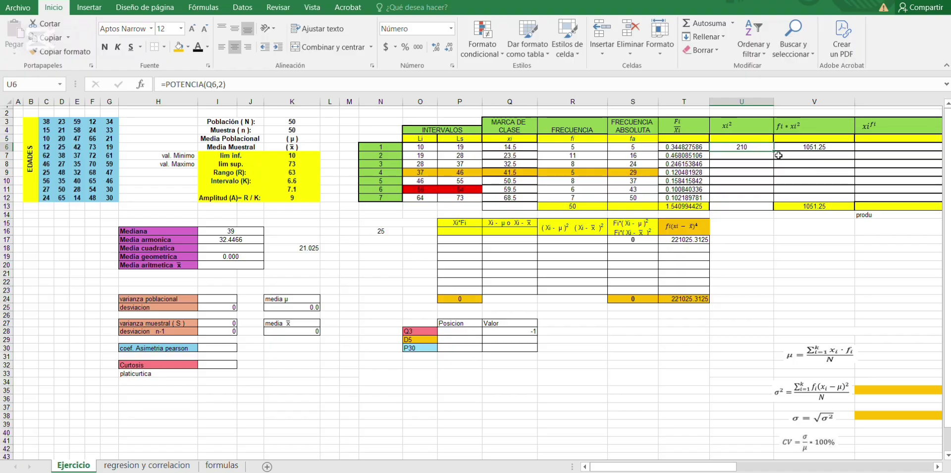
drag(772, 154, 774, 203)
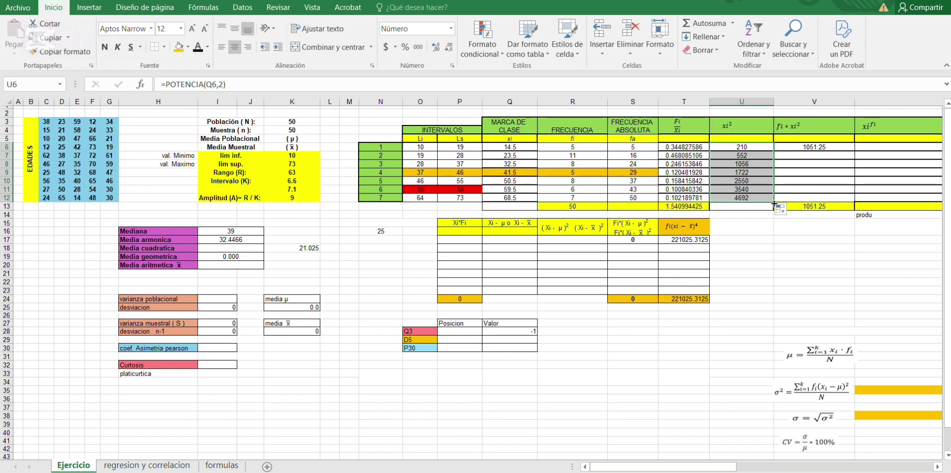
click(746, 227)
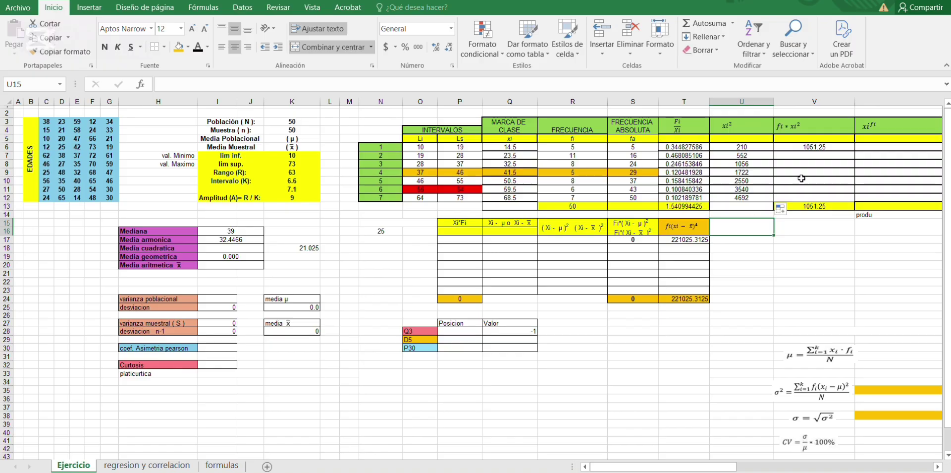
Step: Review the fi*xi² formula in V6, fill it down through V12, and check the column's sum in V13
click(830, 147)
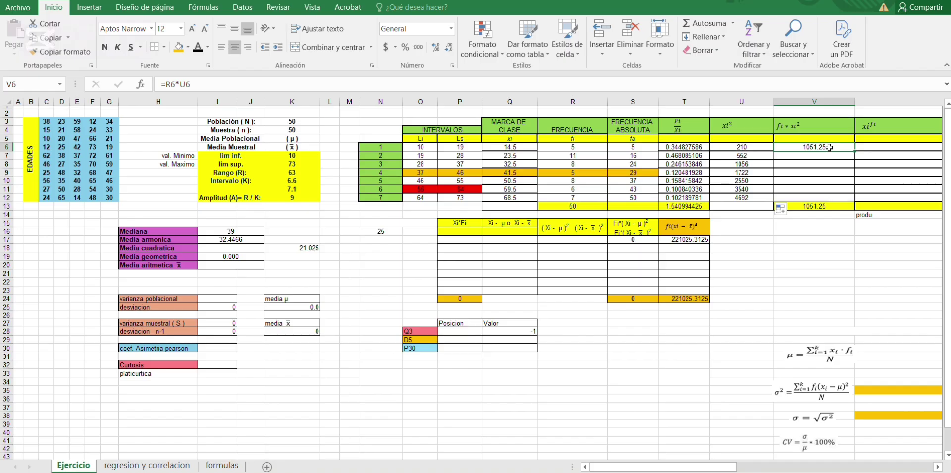
click(637, 83)
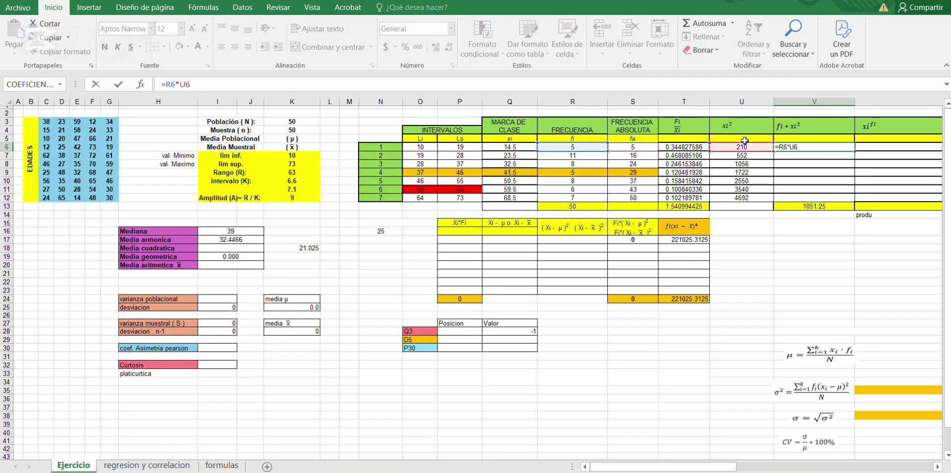
key(Return)
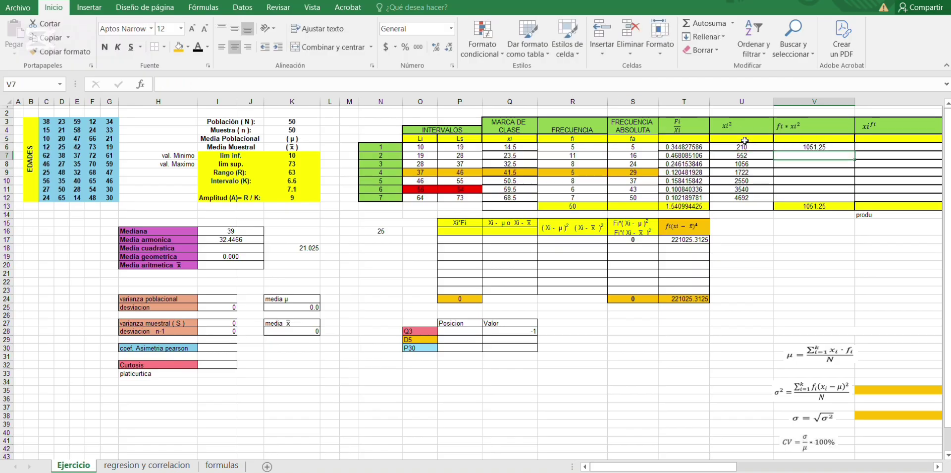
click(845, 148)
drag(855, 150, 852, 198)
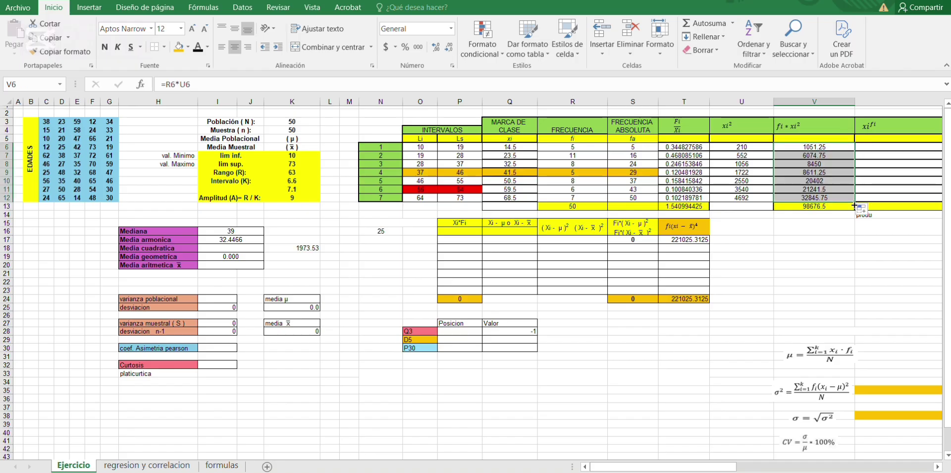
click(816, 220)
click(816, 205)
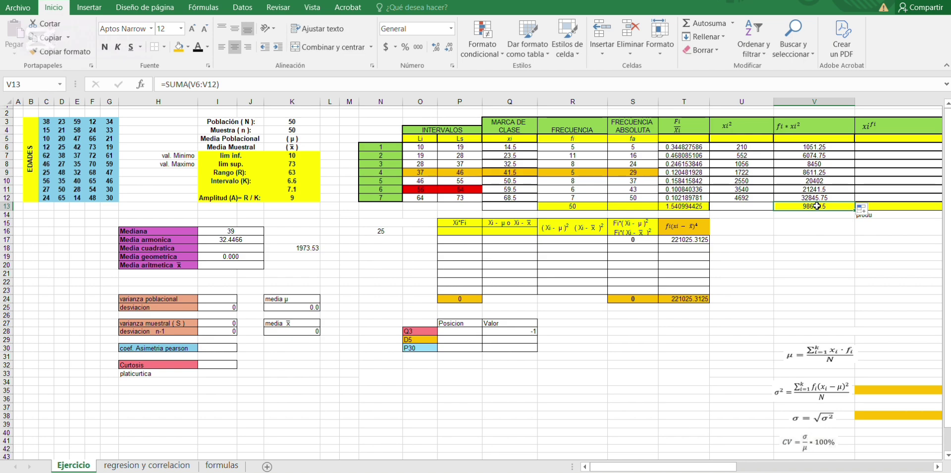
key(Return)
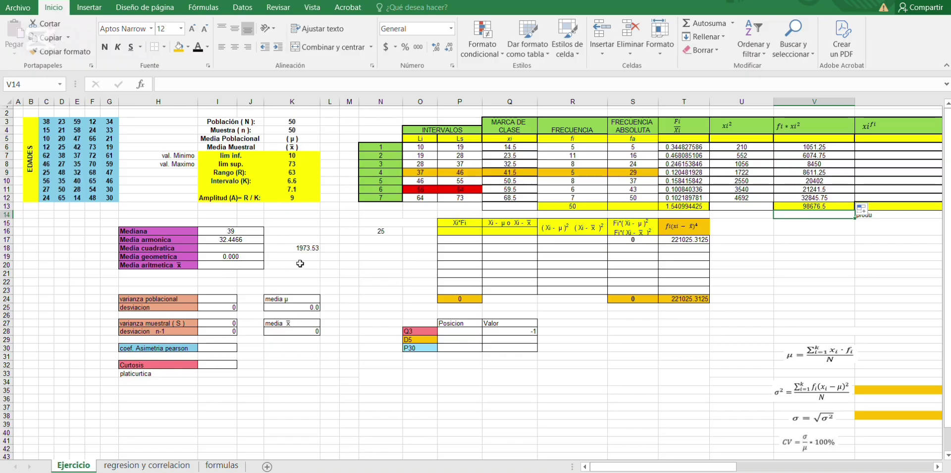
Step: Check the V13/R13 quotient formula in K18 and calculate the Media cuadratica in I18 with =RAIZ(K18)
click(307, 240)
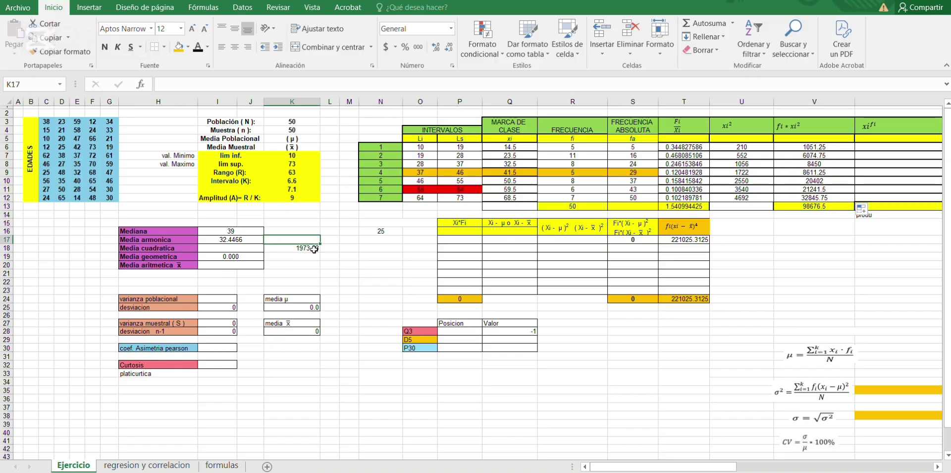
click(308, 247)
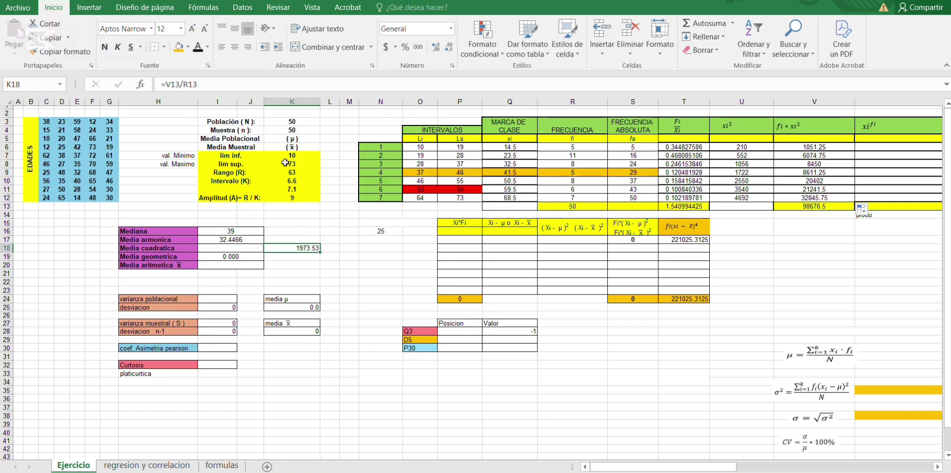
click(283, 85)
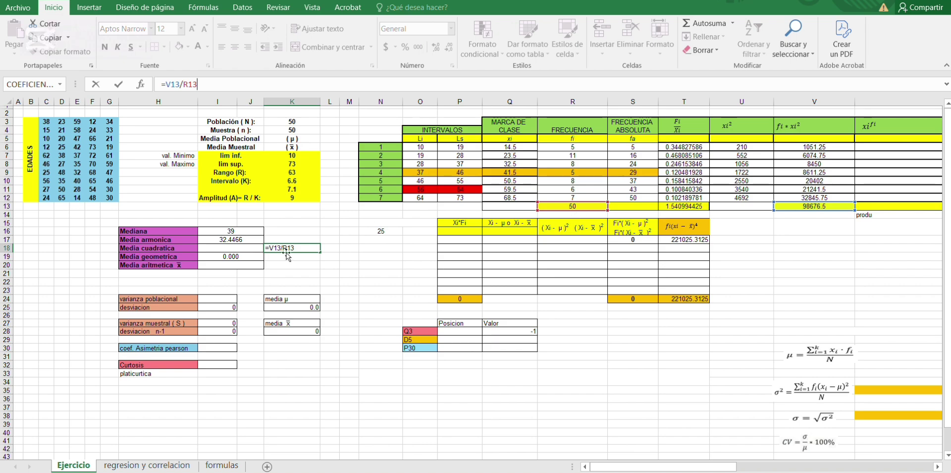
key(Return)
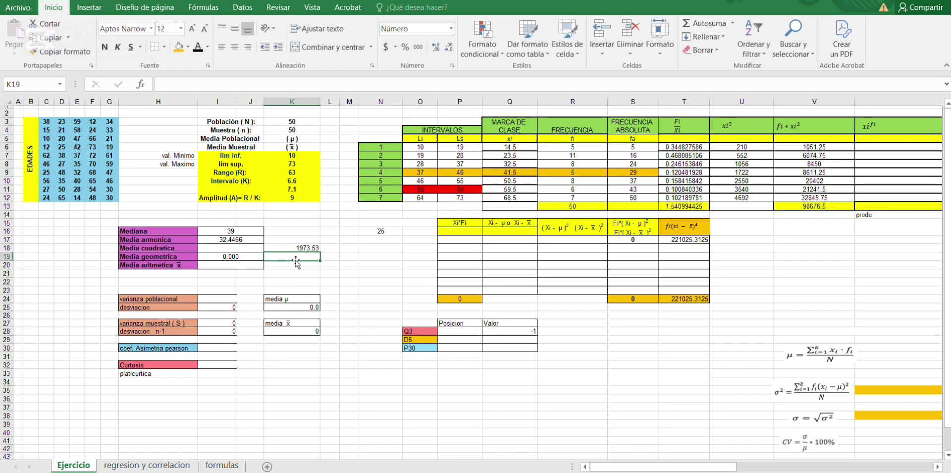
click(248, 251)
text(=)
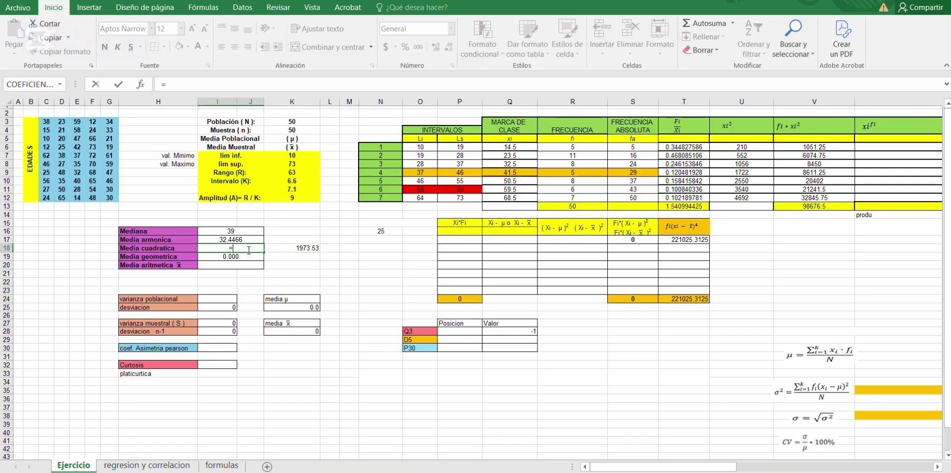
text(ra)
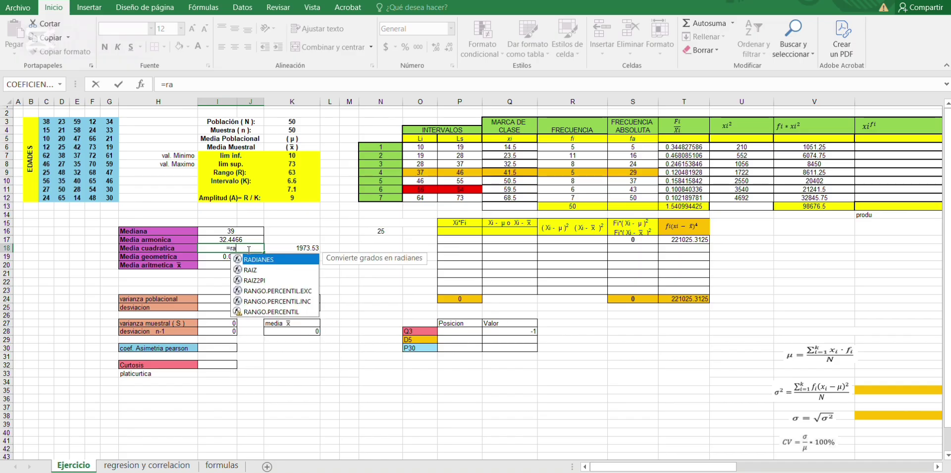
double_click(254, 270)
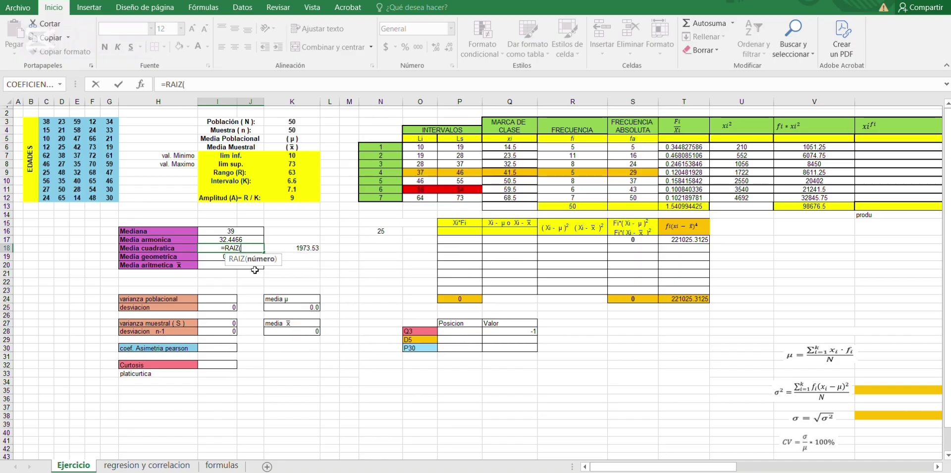
click(301, 247)
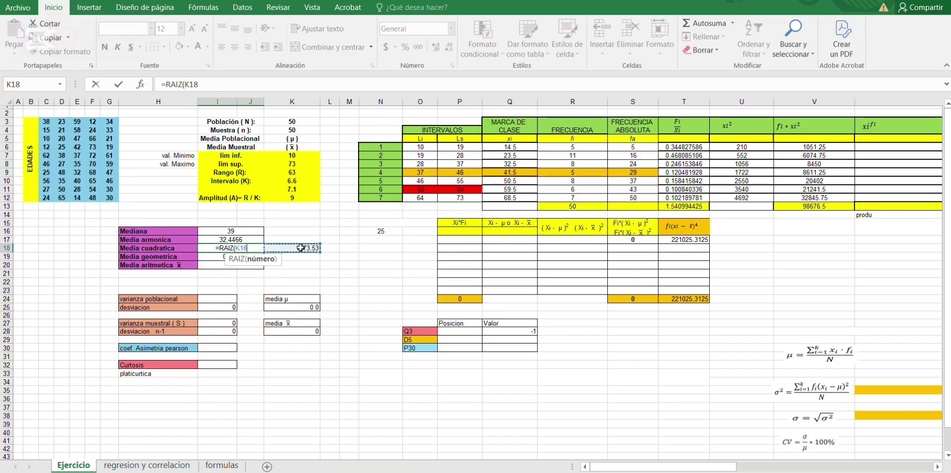
text())
key(Return)
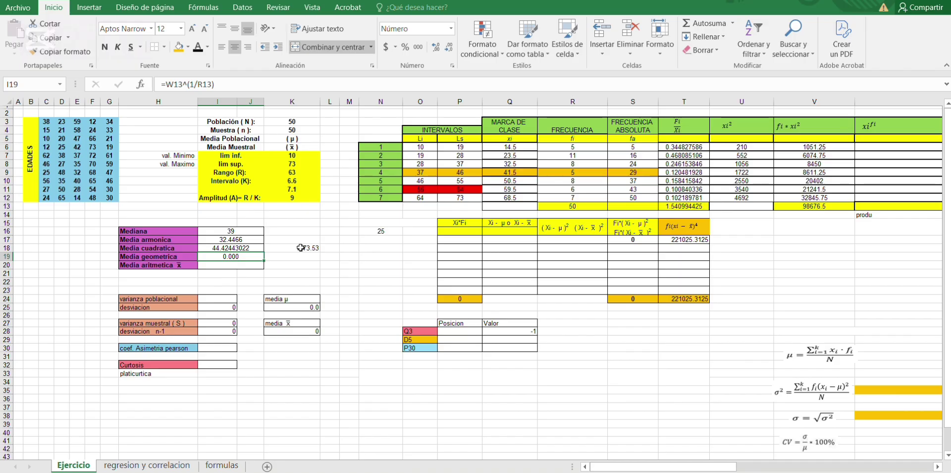
Step: Consult the geometric mean formula on the formulas sheet and enter =Q6^R6 in W6 of the Ejercicio sheet for xi^fi
click(214, 464)
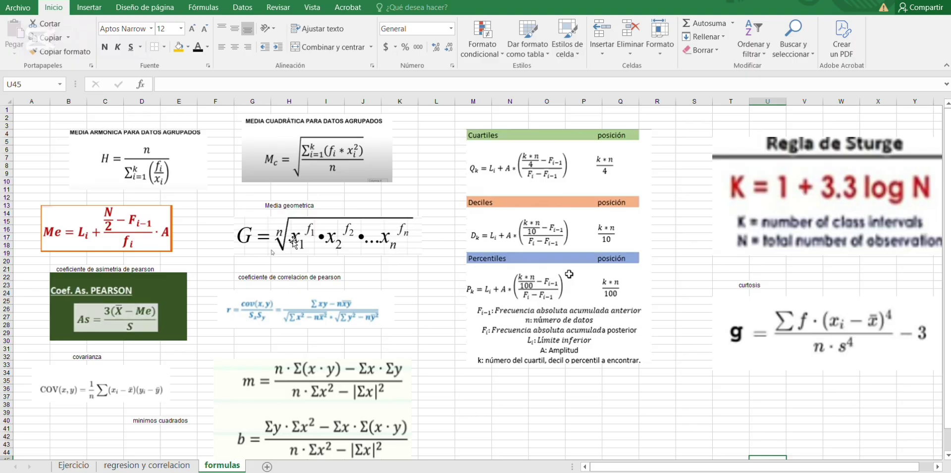
click(74, 465)
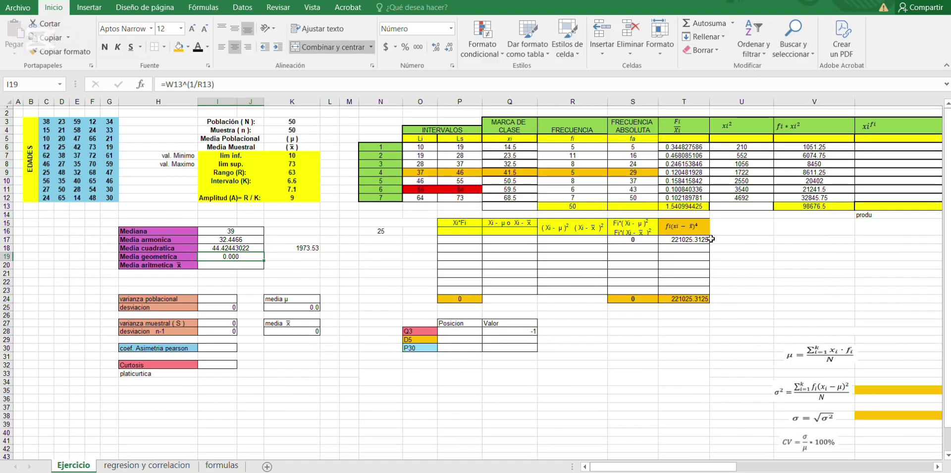
drag(644, 465, 703, 466)
click(786, 147)
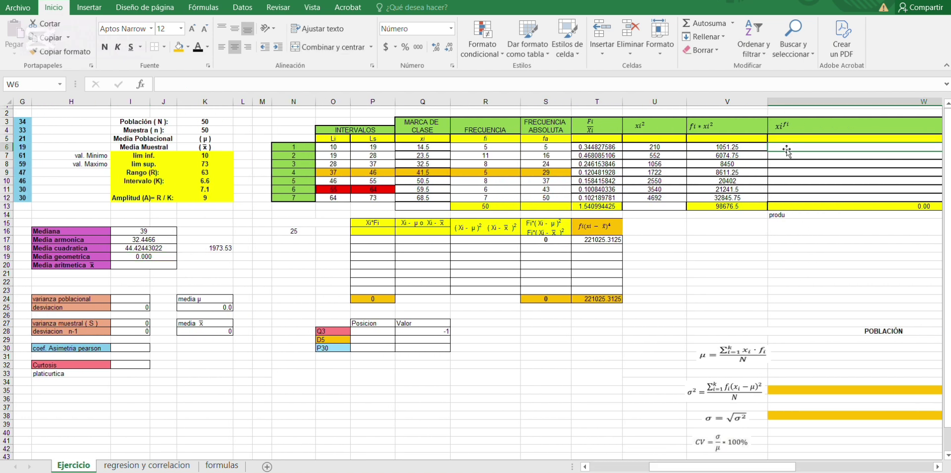
text(=)
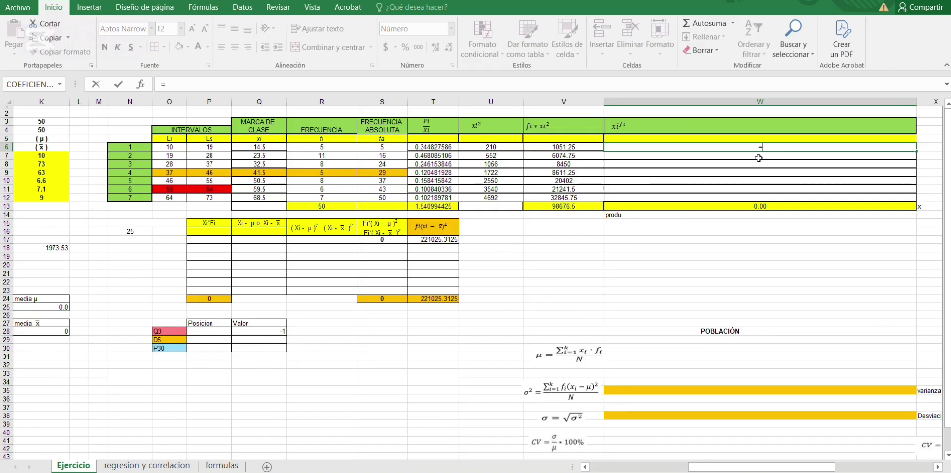
click(265, 147)
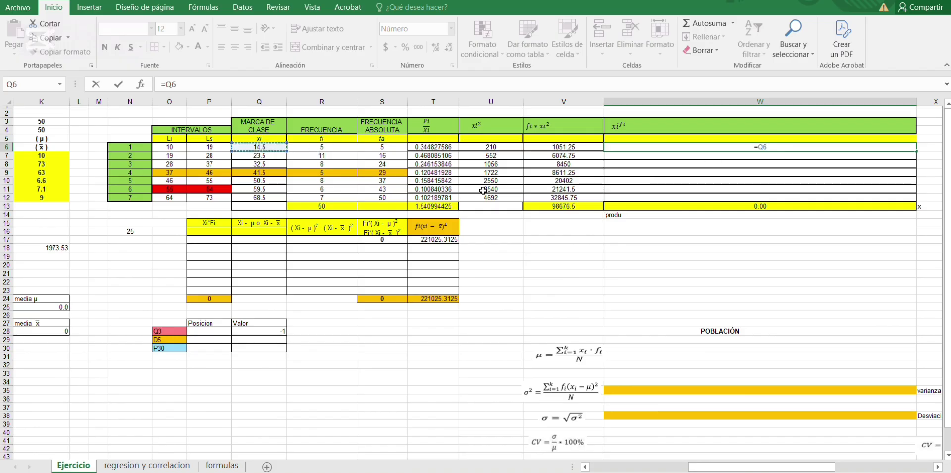
text(^)
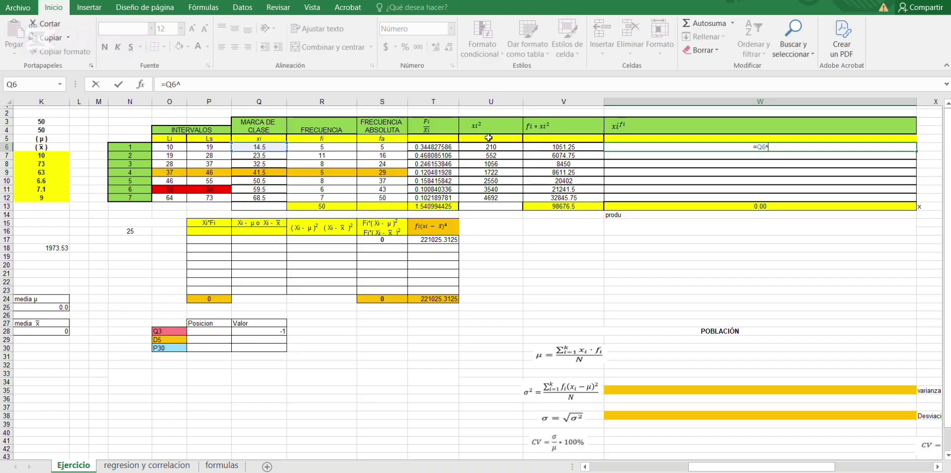
click(323, 146)
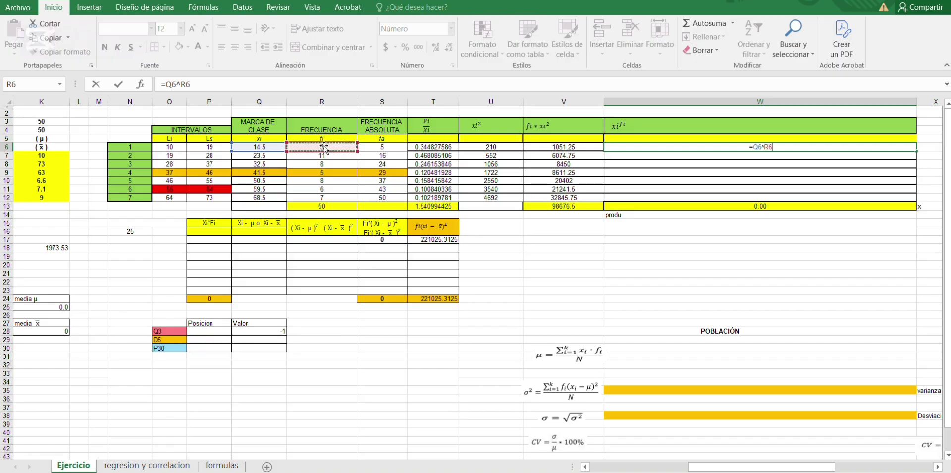
key(Return)
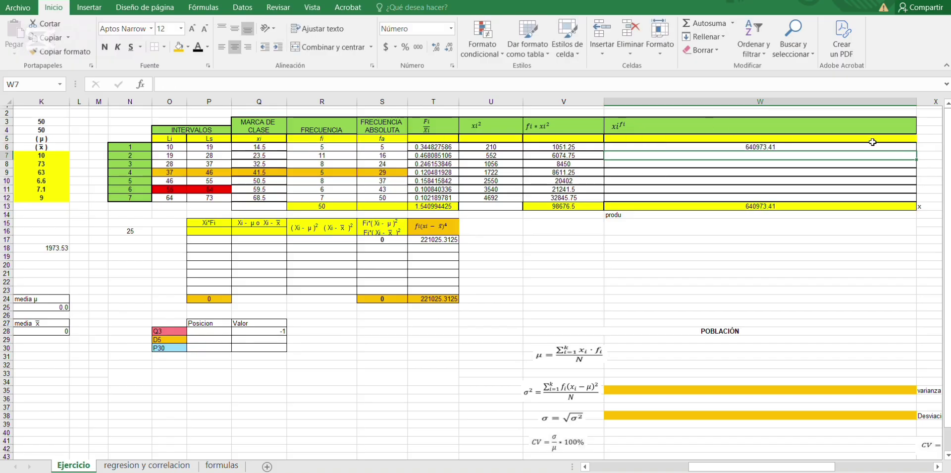
Step: Fill the xi^fi formula from W6 down through W12 and check the PRODUCTO formula for the column in W13
click(876, 147)
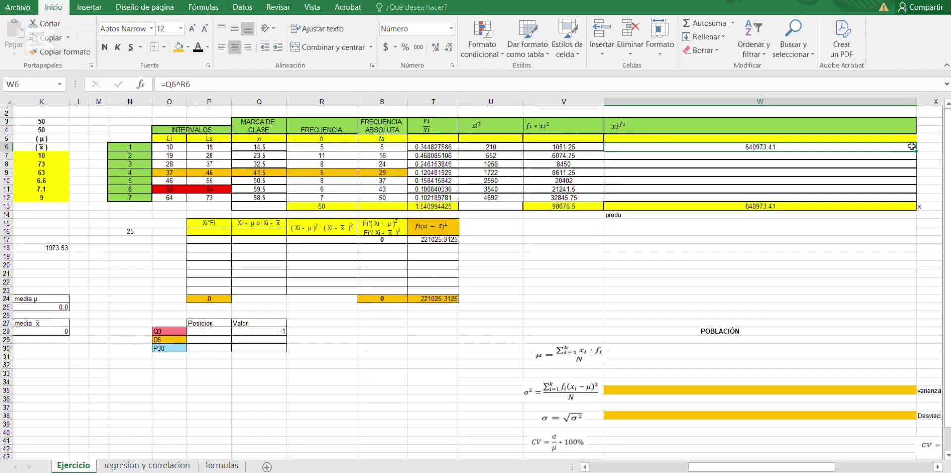
drag(915, 151, 914, 198)
click(839, 231)
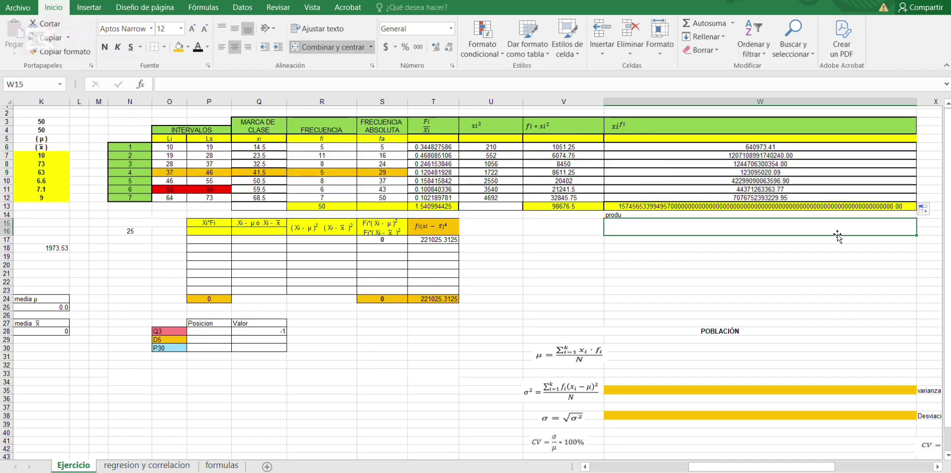
click(712, 205)
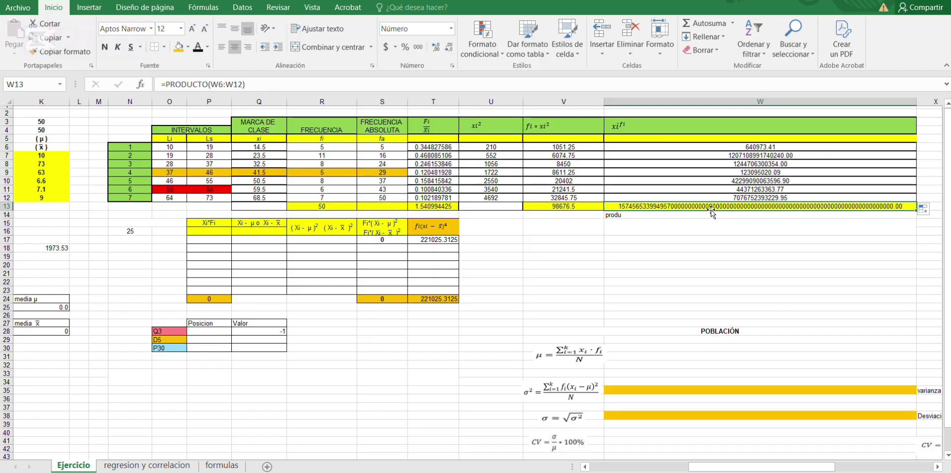
click(451, 85)
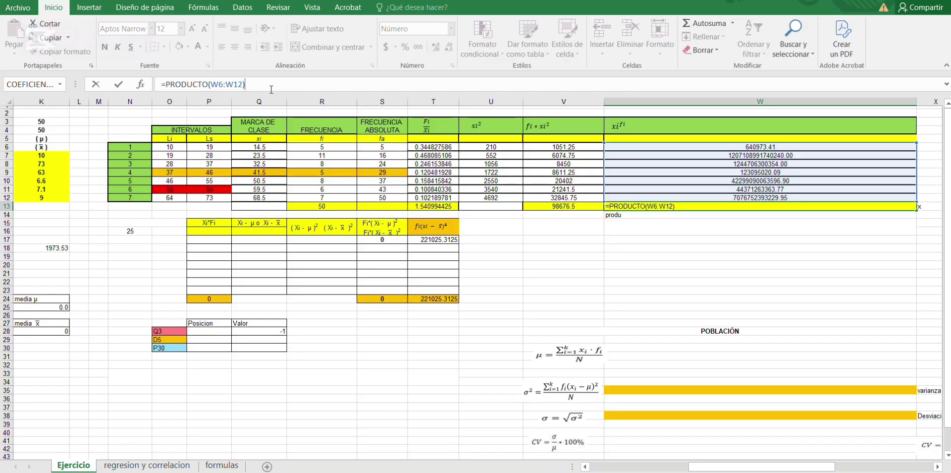
key(Return)
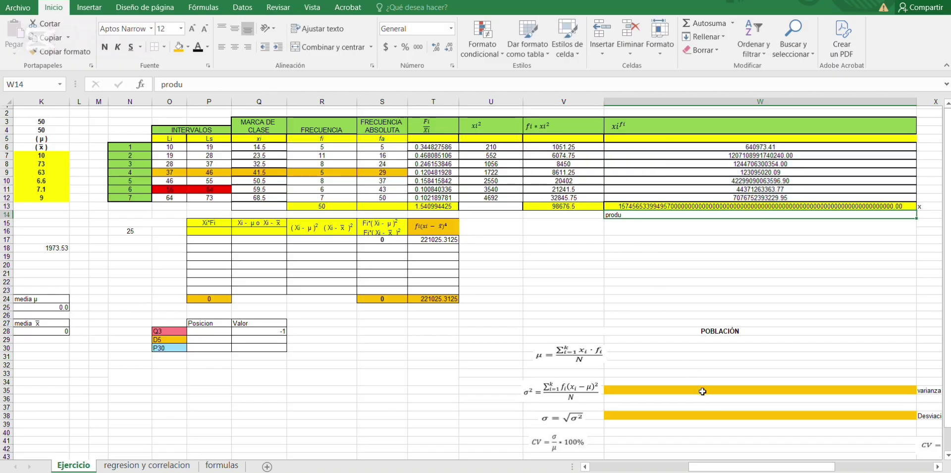
Step: Review the Media geometrica formula in I19, which raises the product in W13 to the power 1/R13
drag(735, 468, 659, 469)
click(198, 257)
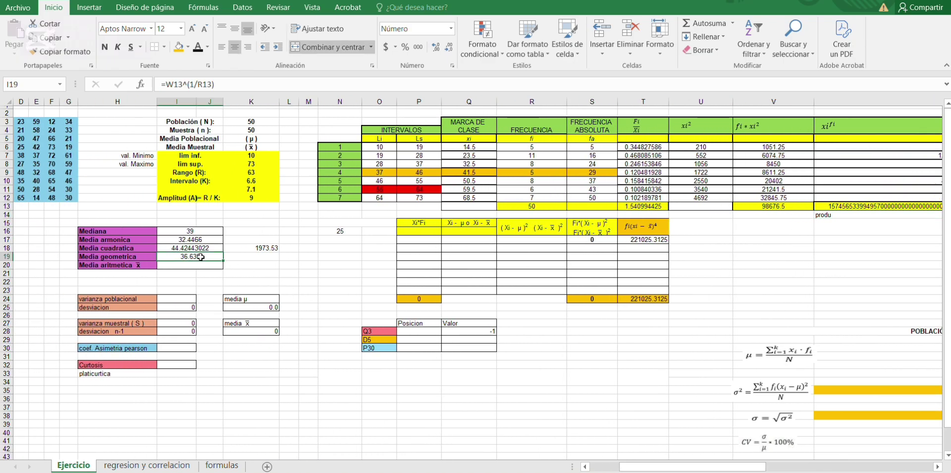
click(241, 83)
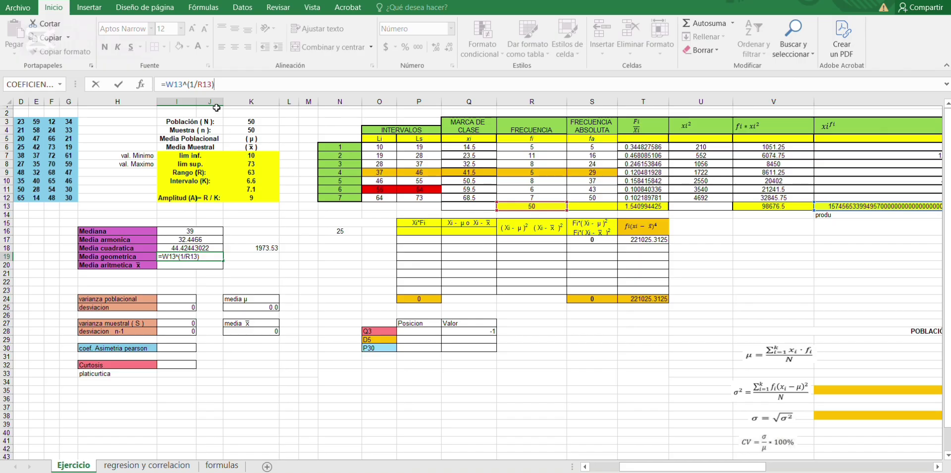
key(Return)
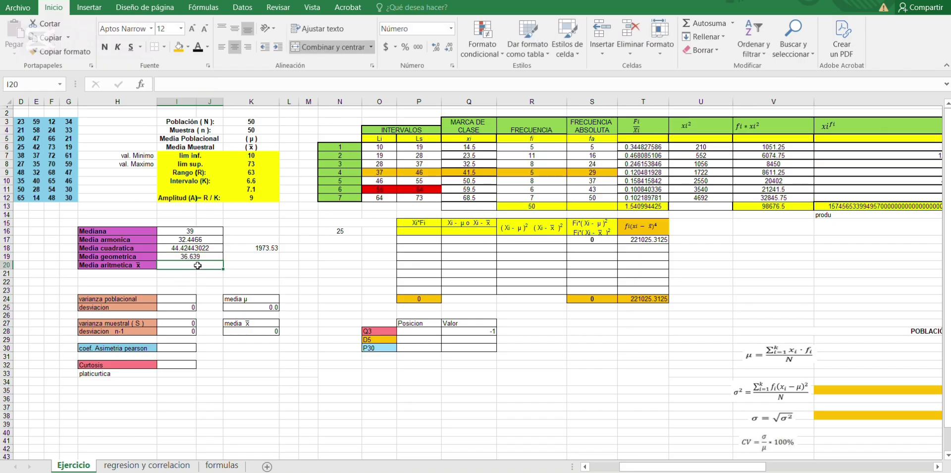
click(410, 6)
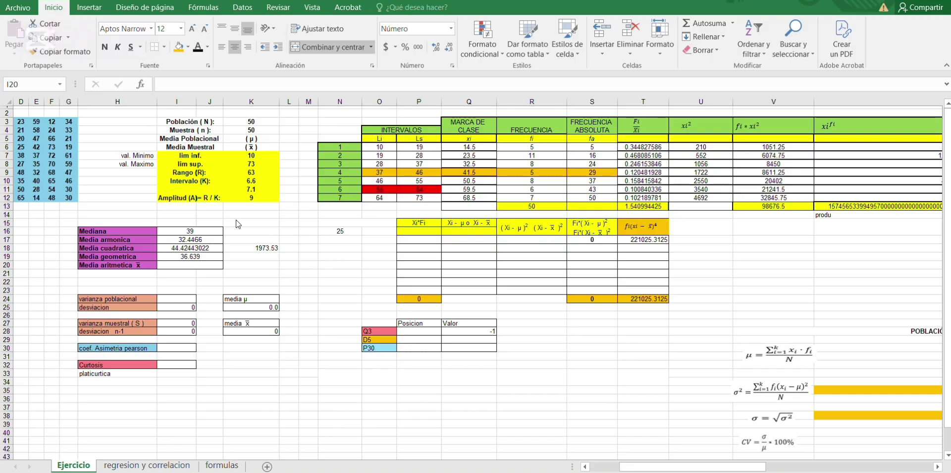
Step: Calculate the median of the raw ages in K16 with =MEDIANA(C3:G12)
click(237, 233)
click(238, 232)
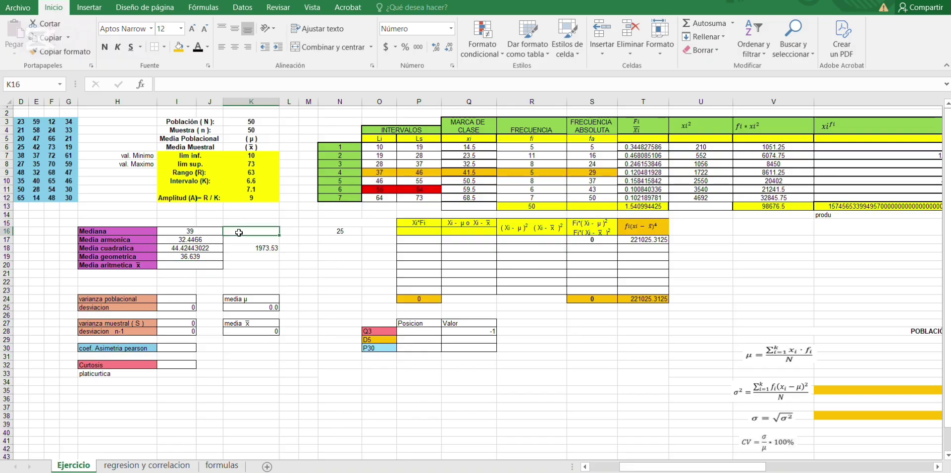
text(=me)
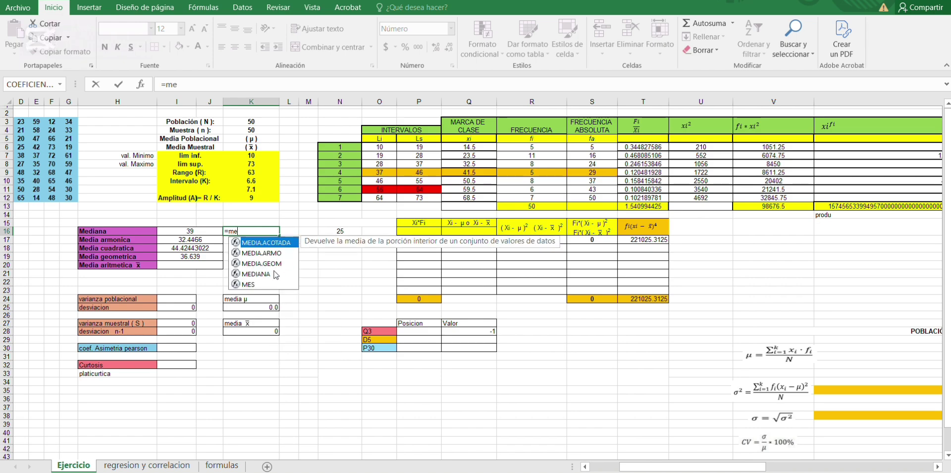
double_click(268, 273)
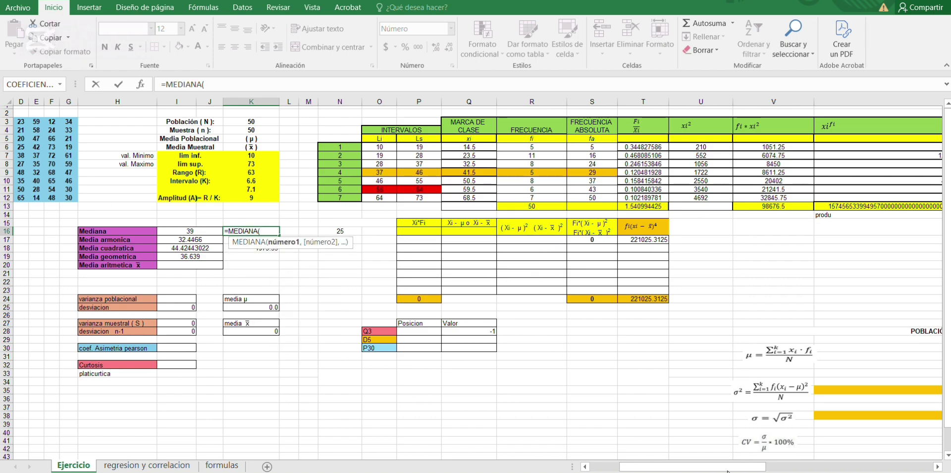
drag(727, 471, 698, 471)
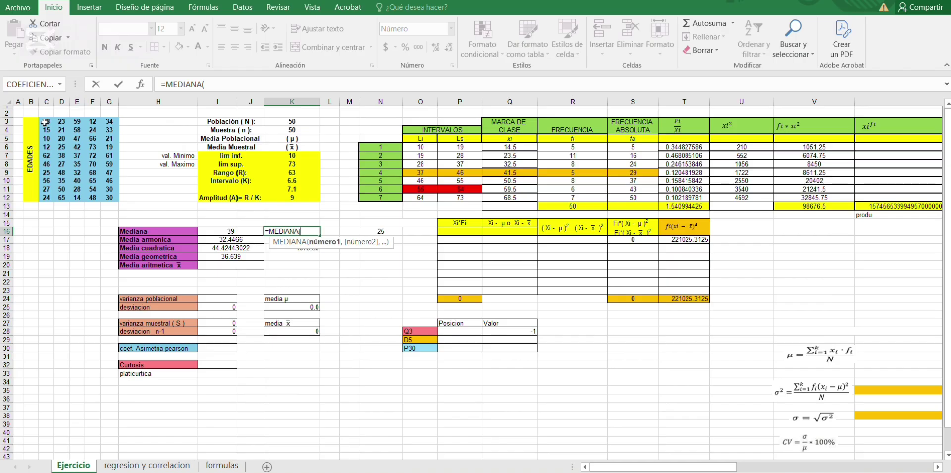
drag(44, 121, 109, 198)
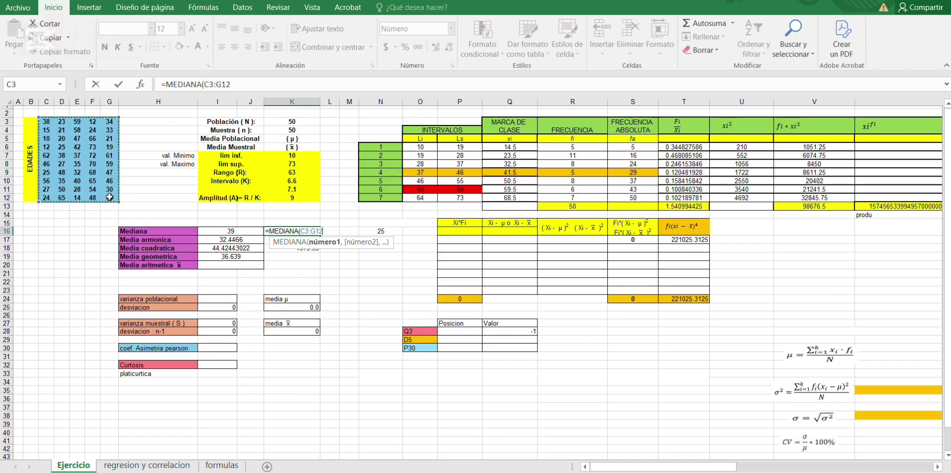
key(Return)
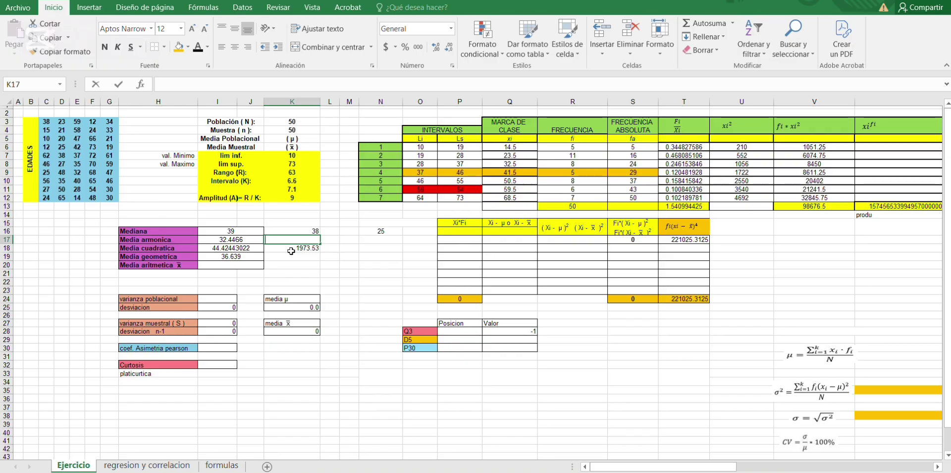
Step: Calculate the harmonic mean of the raw ages in K17 with =MEDIA.ARMO(C3:G12)
text(=me)
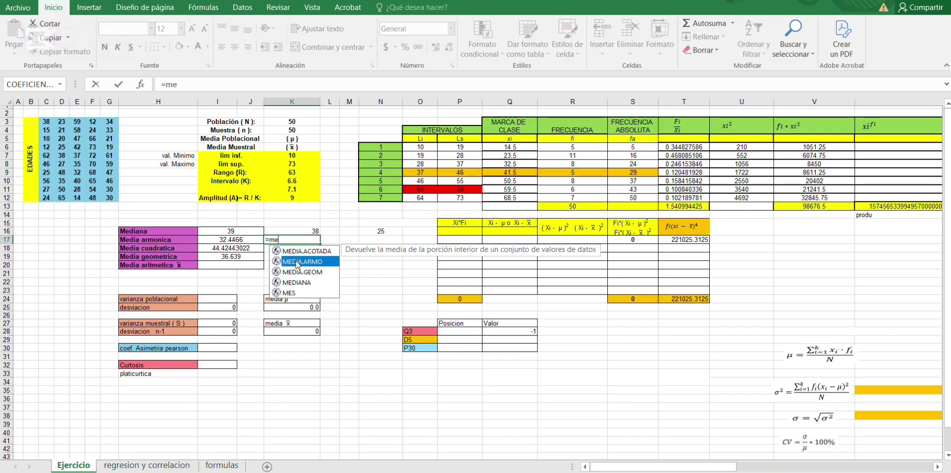
double_click(297, 261)
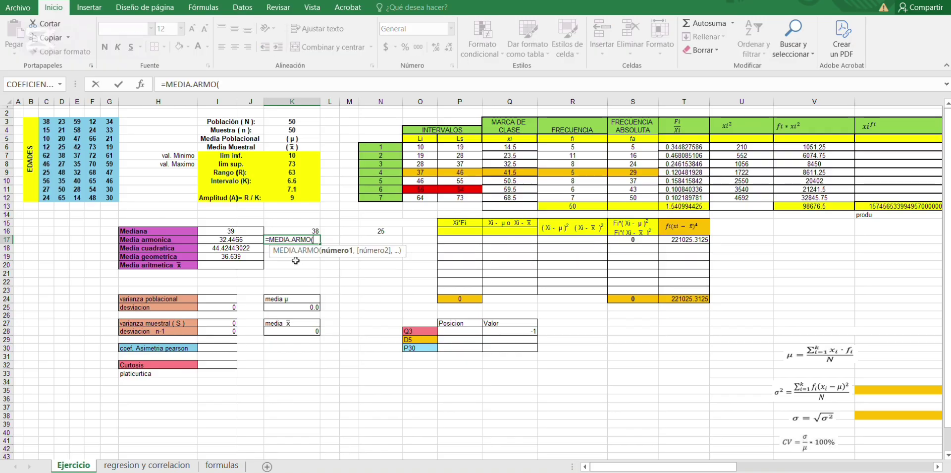
drag(46, 121, 115, 203)
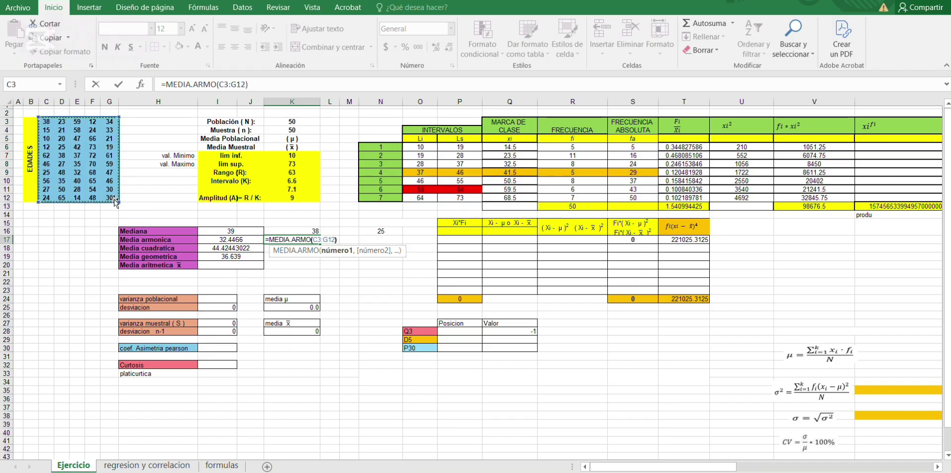
key(Return)
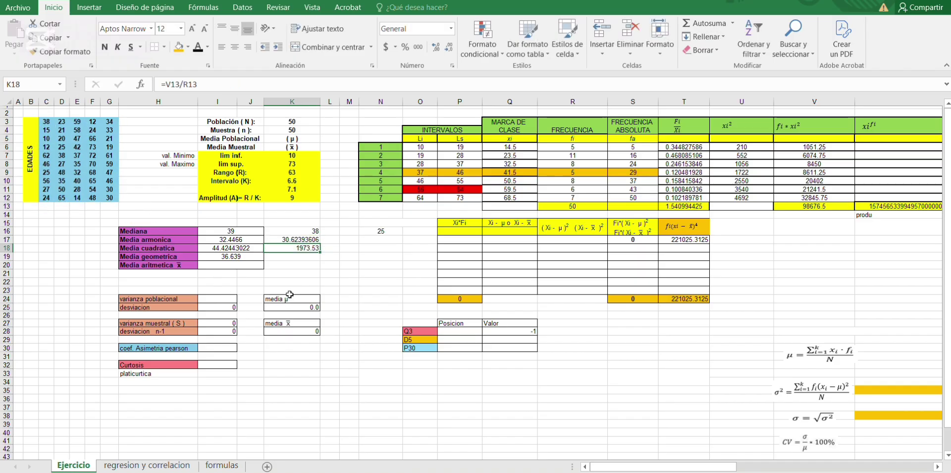
Step: Calculate the geometric mean of the raw ages in K19 with =MEDIA.GEOM(C3:G12)
click(296, 256)
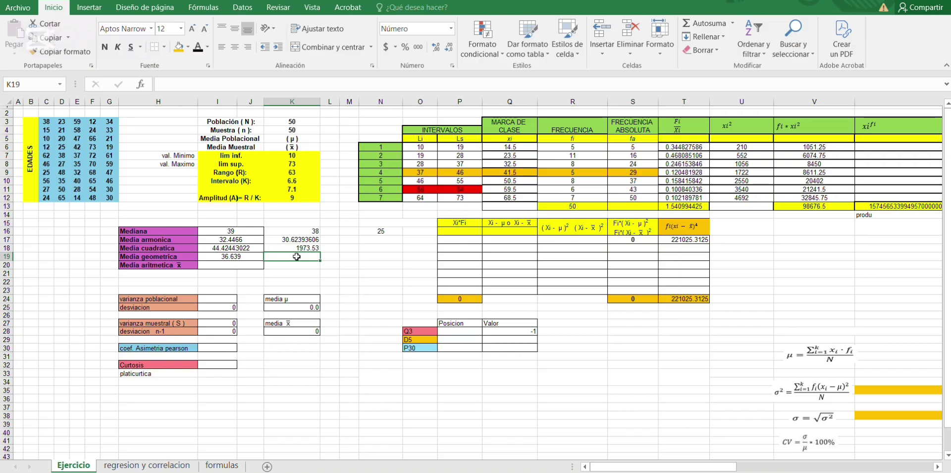
text(=)
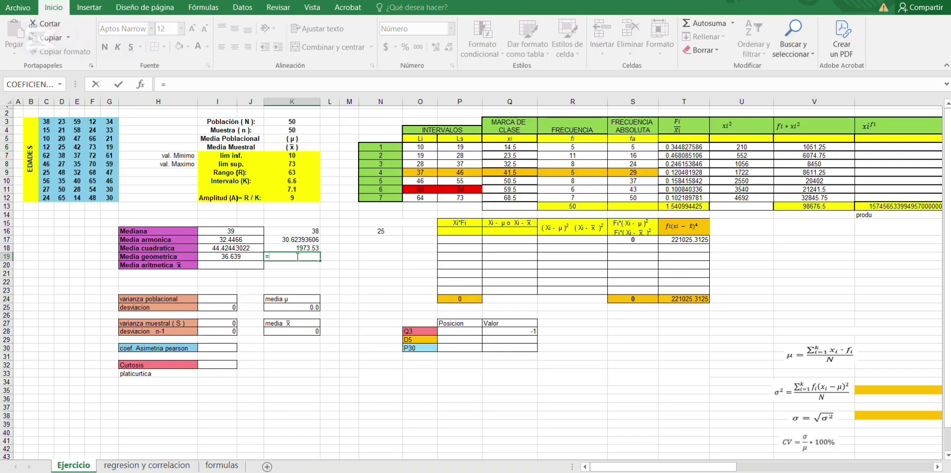
text(me)
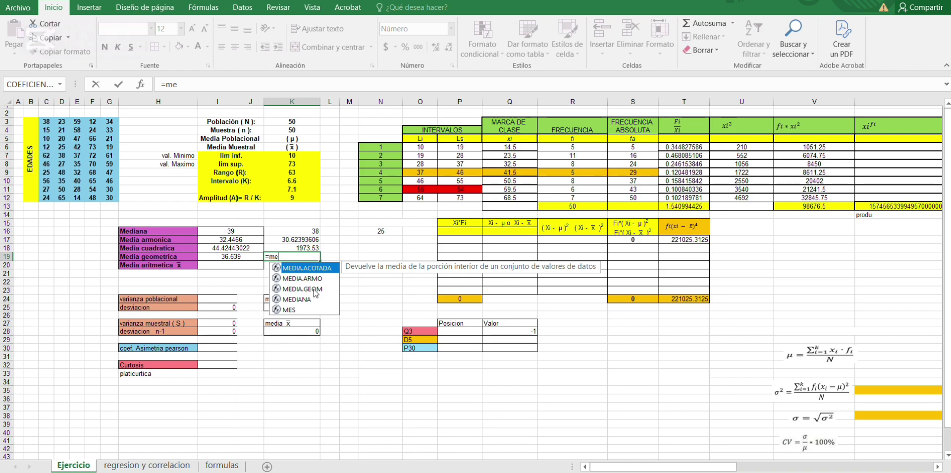
double_click(314, 289)
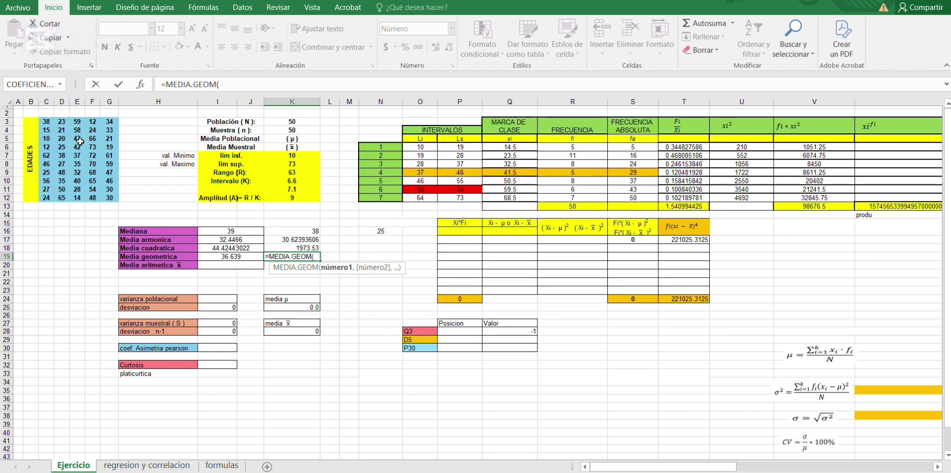
drag(40, 122, 115, 197)
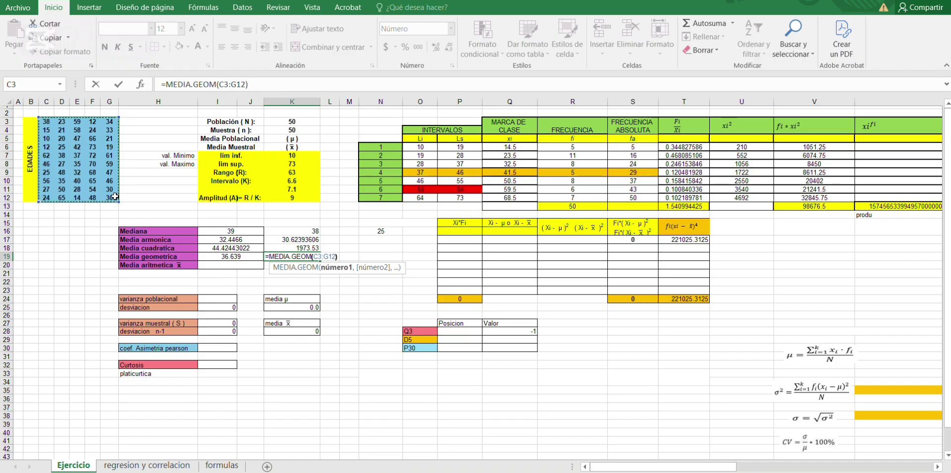
key(Return)
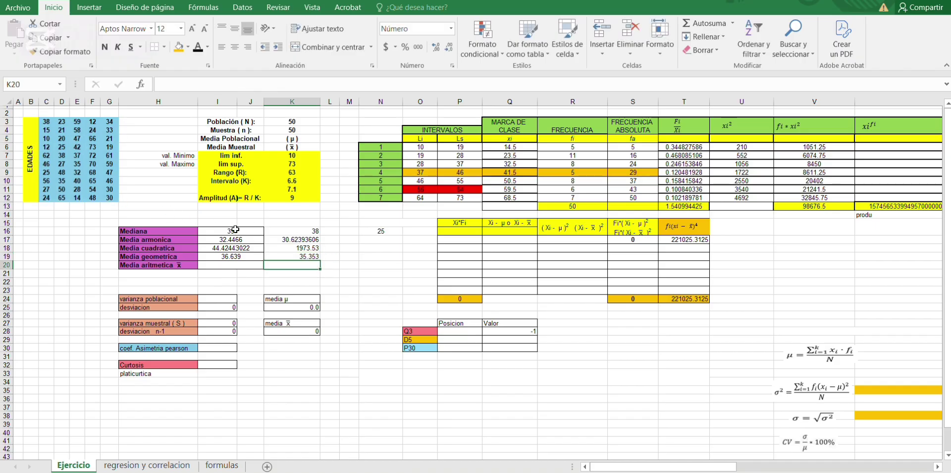
Step: Compare the raw-data median and harmonic mean formulas in K16 and K17 with the grouped median formula in I16
click(320, 232)
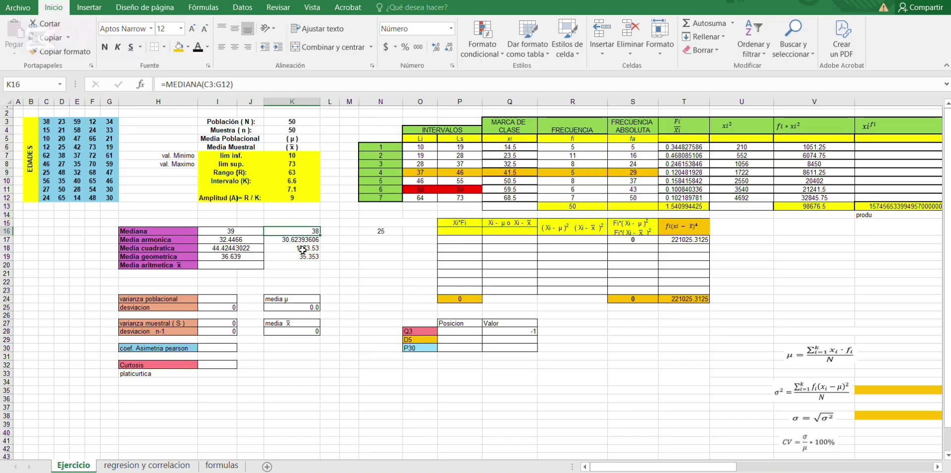
click(300, 240)
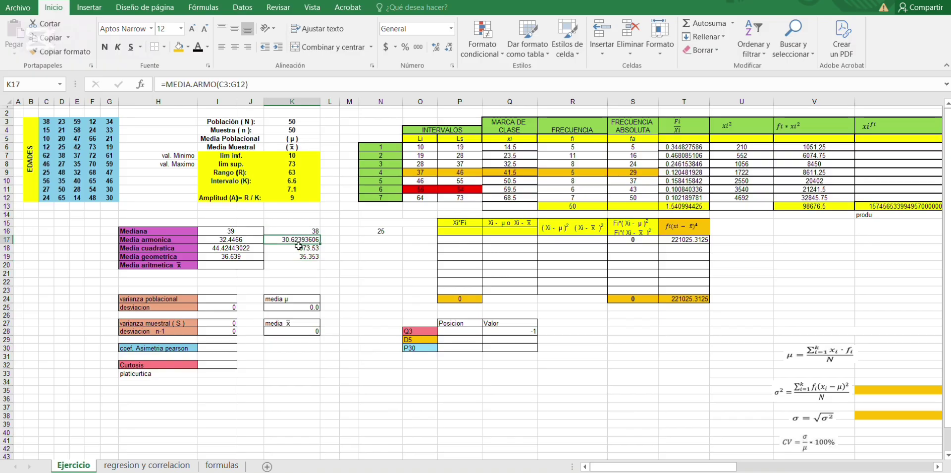
click(300, 264)
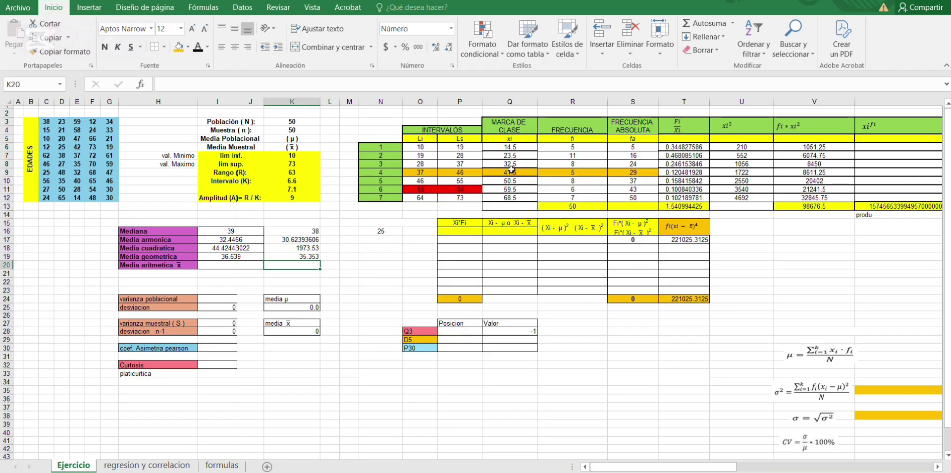
click(275, 230)
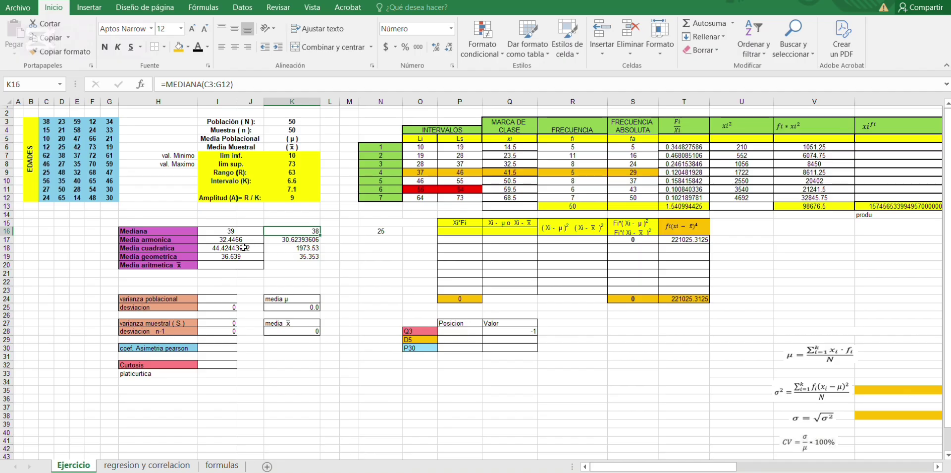
click(239, 232)
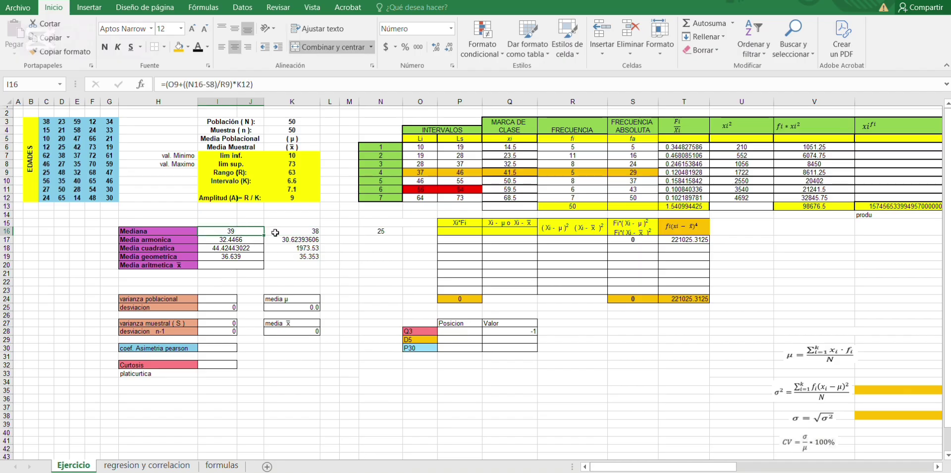
click(282, 234)
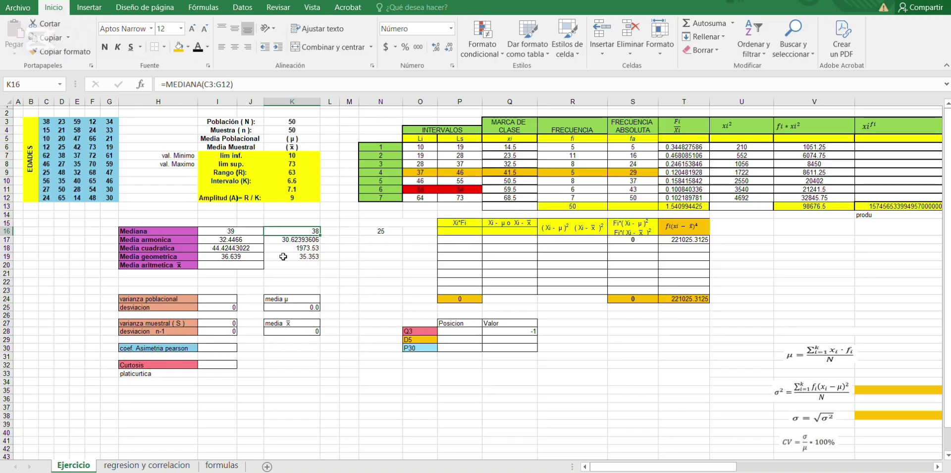
key(Down)
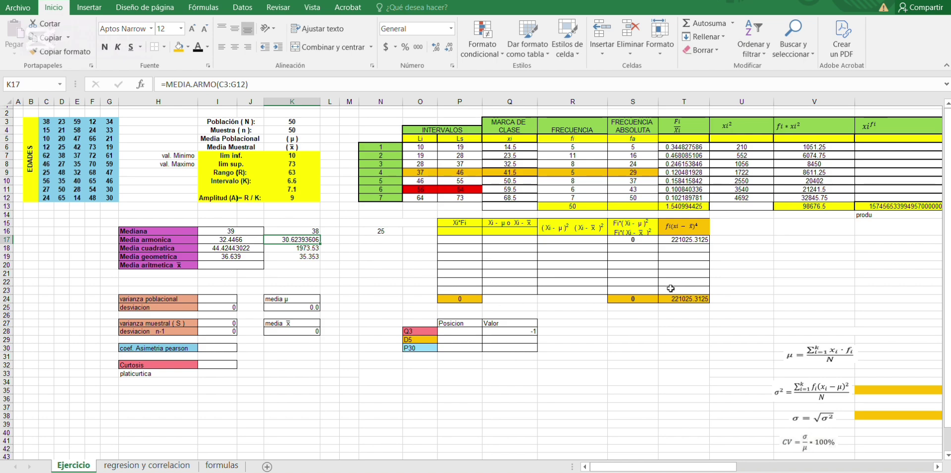
click(505, 404)
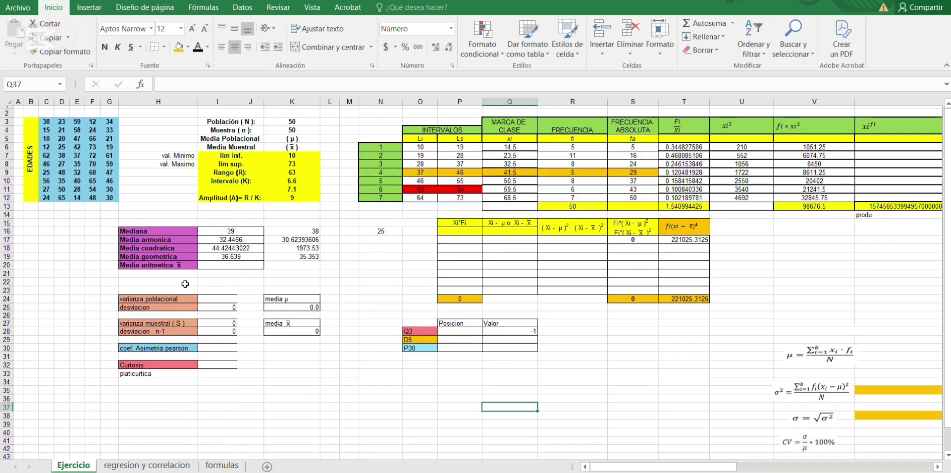
Step: Enter =Q6*R6 in P17 to multiply the first class mark by its frequency in the Xi*Fi column
drag(683, 466, 840, 468)
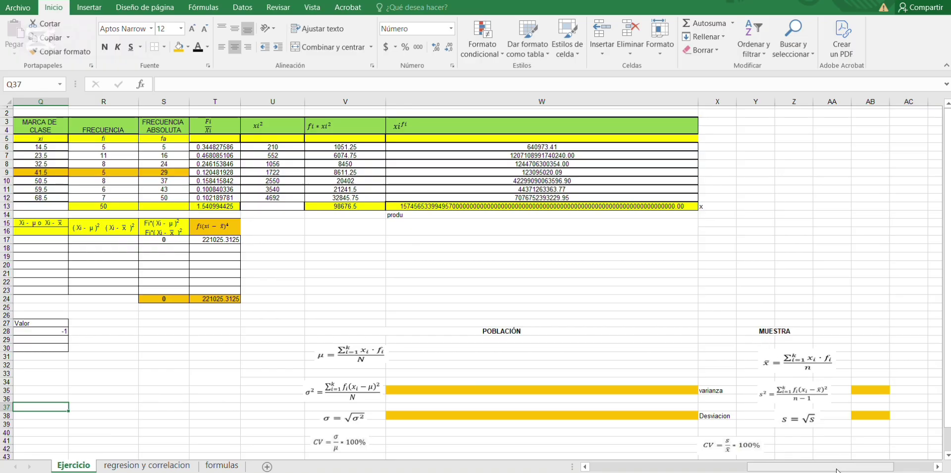
drag(838, 469, 695, 466)
click(453, 241)
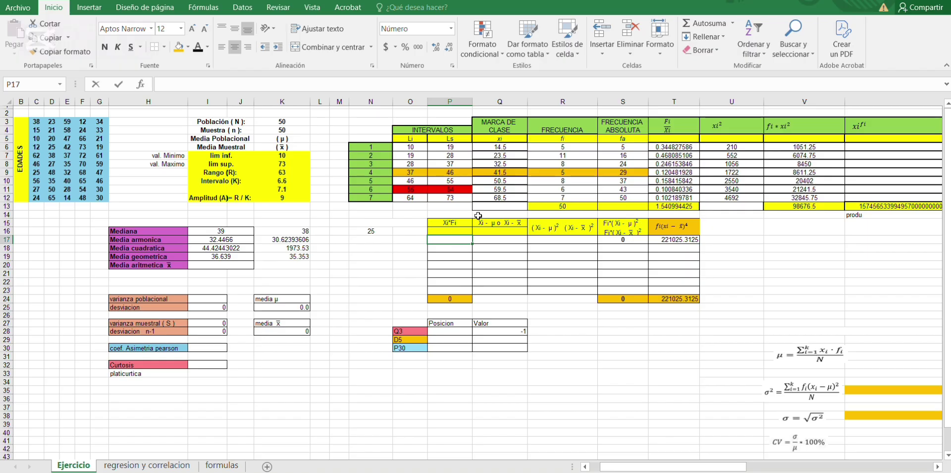
text(=)
click(501, 147)
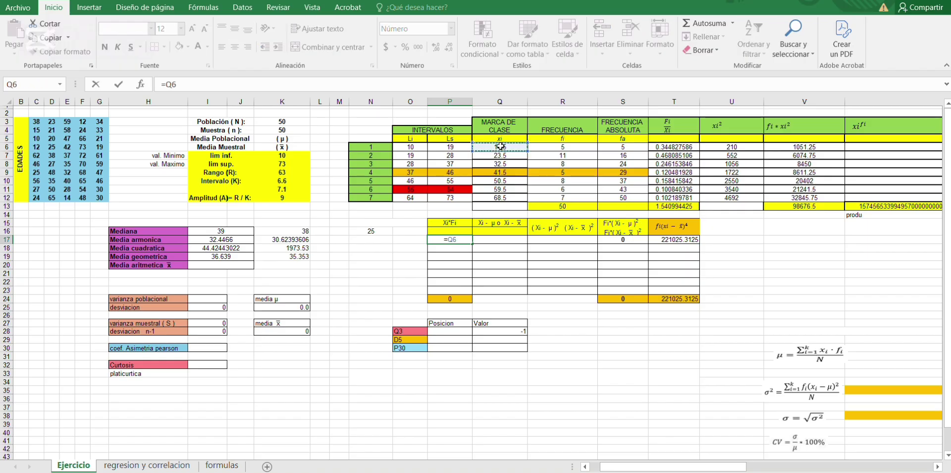
text(*)
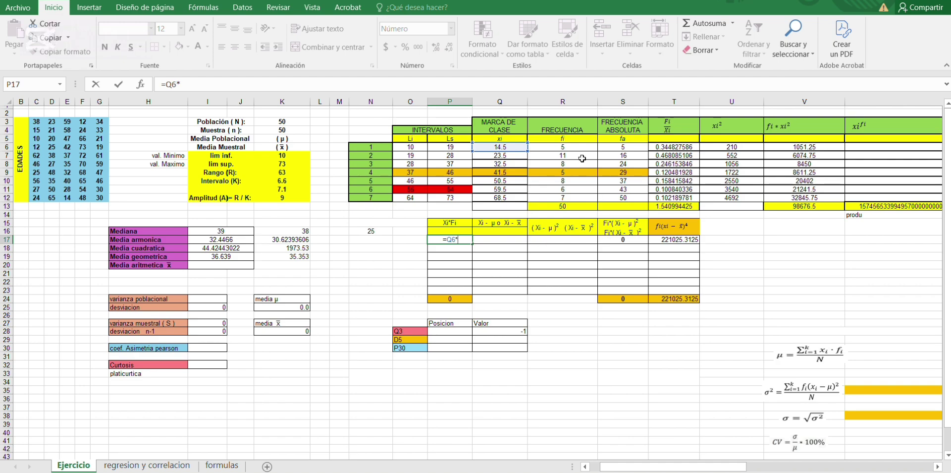
click(575, 148)
key(Return)
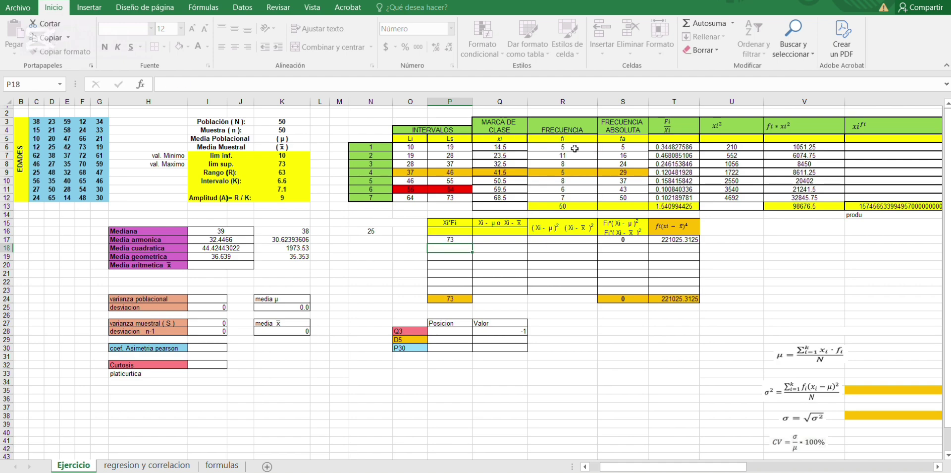
Step: Fill the Xi*Fi formula from P17 down through P23
click(450, 240)
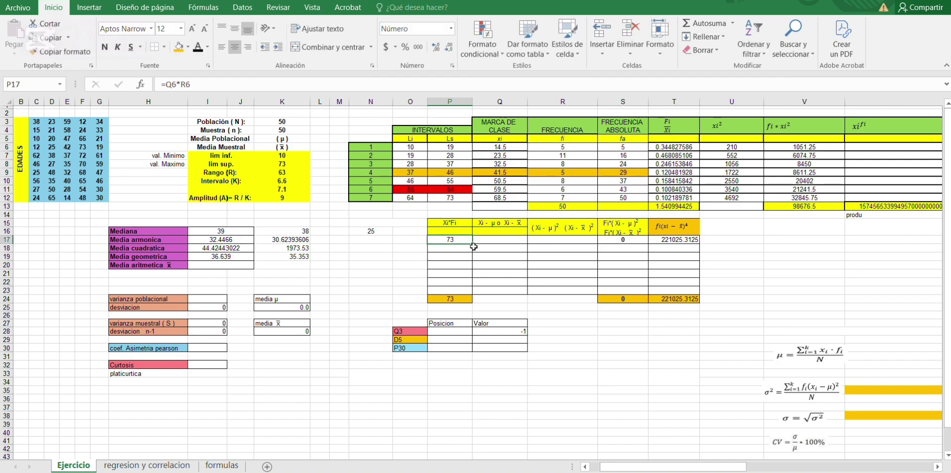
drag(471, 248, 471, 293)
click(397, 299)
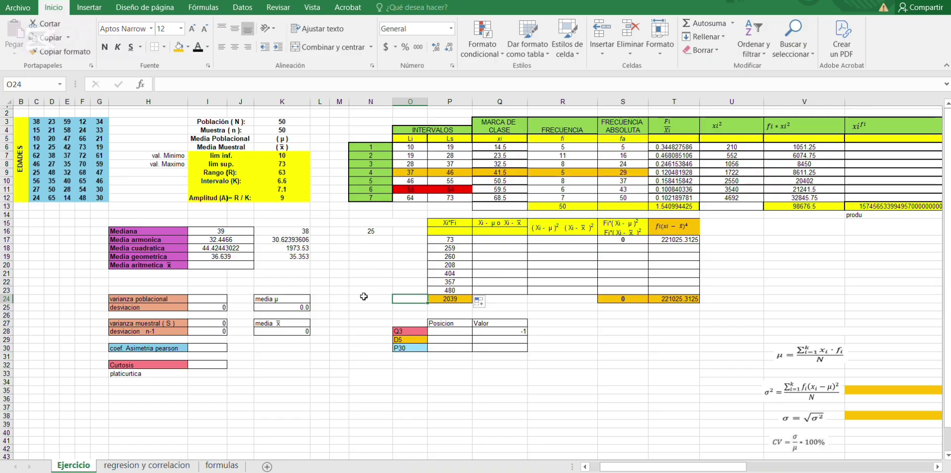
Step: Calculate the grouped arithmetic mean in I20 with =P24/K4, dividing the Xi*Fi total by the sample size
click(236, 269)
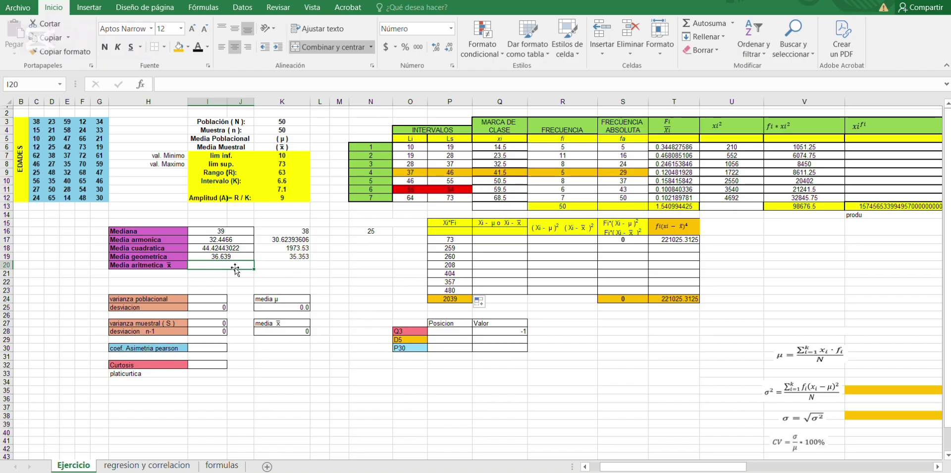
text(=)
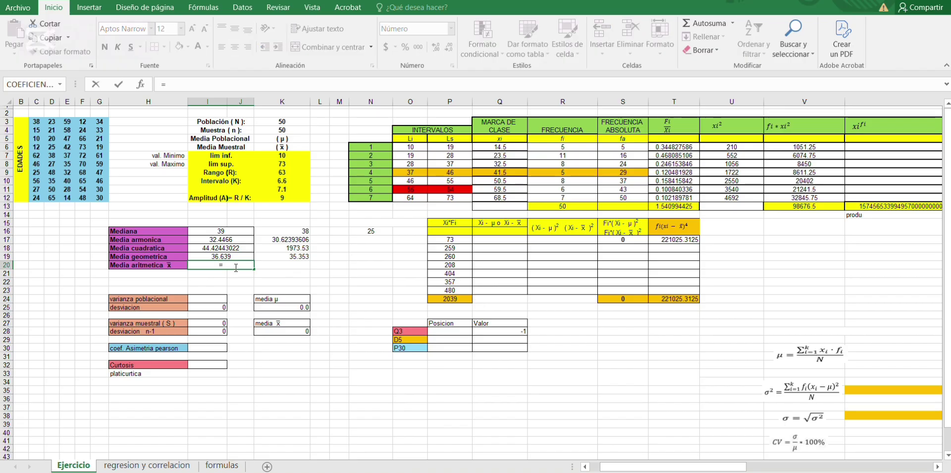
click(451, 299)
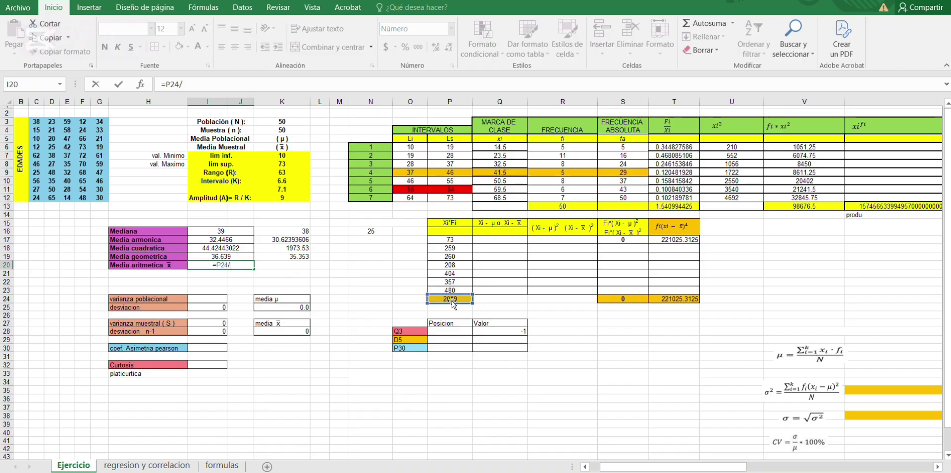
text(/)
click(280, 130)
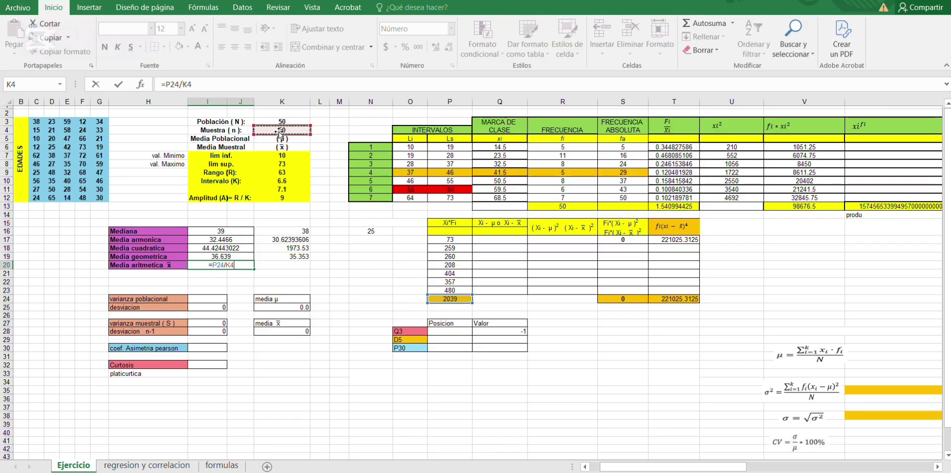
key(Return)
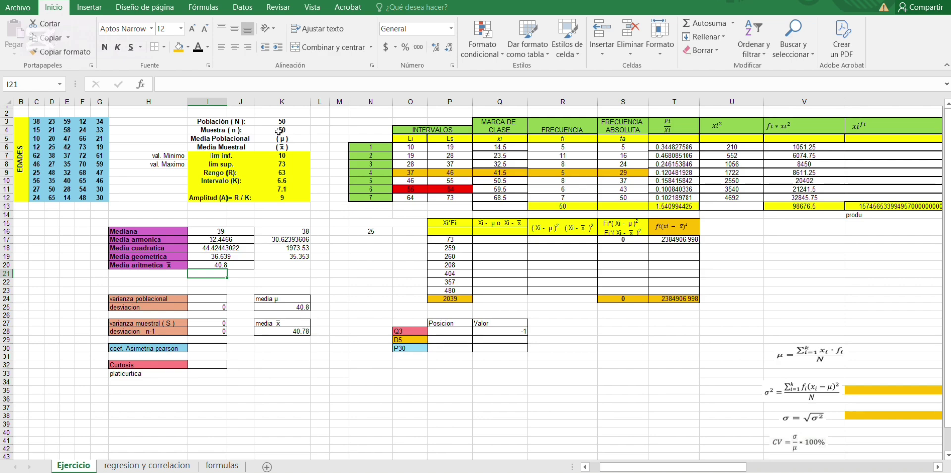
Step: Examine the population and sample formulas for mean, variance, standard deviation and coefficient of variation beside the tables
click(408, 7)
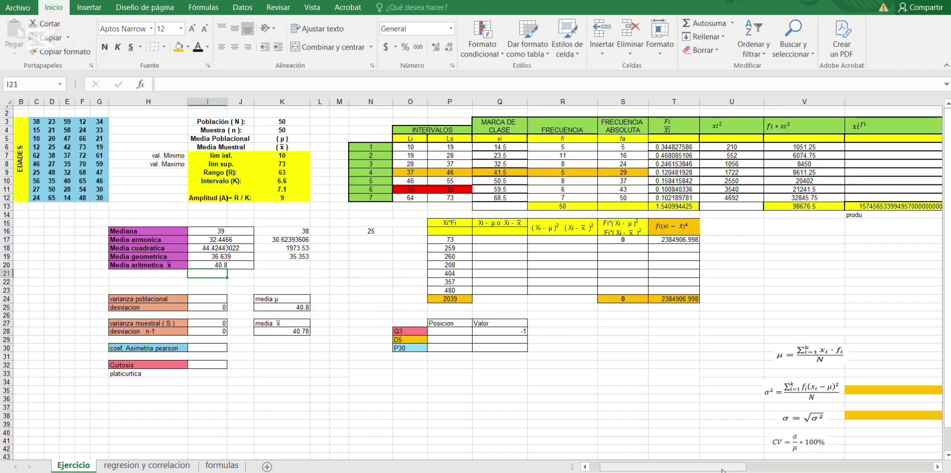
drag(735, 466, 866, 468)
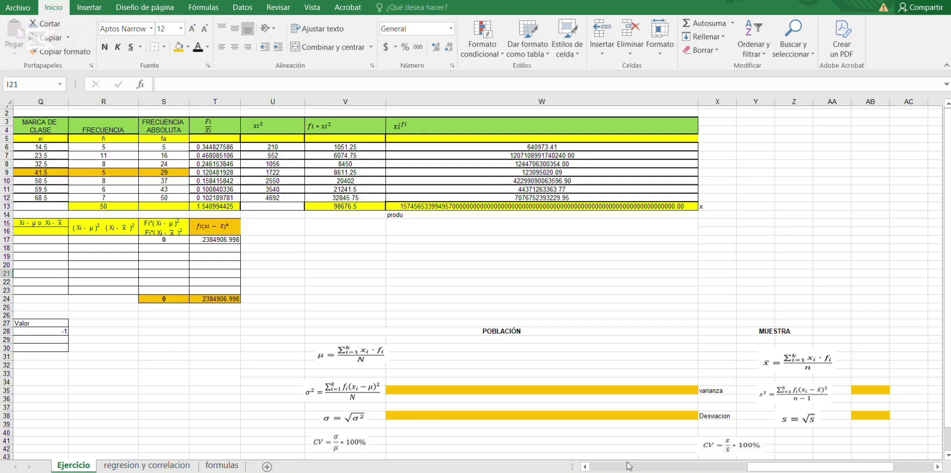
drag(793, 465, 635, 466)
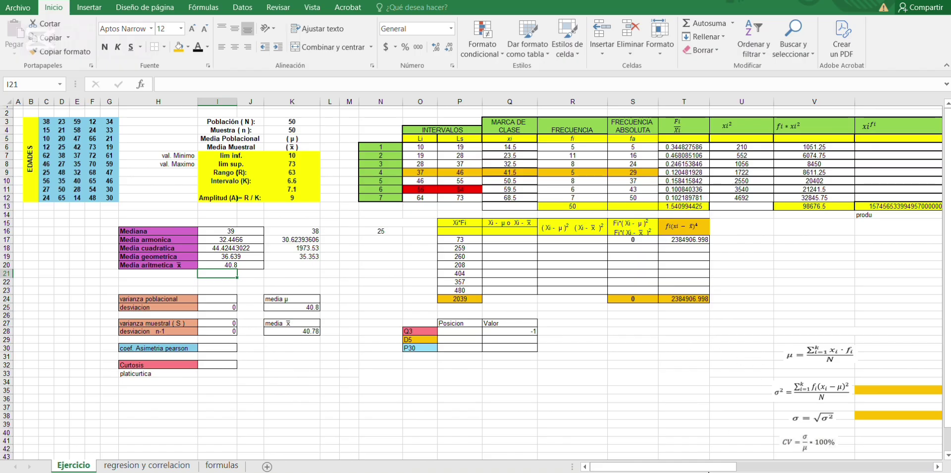
drag(708, 471, 808, 458)
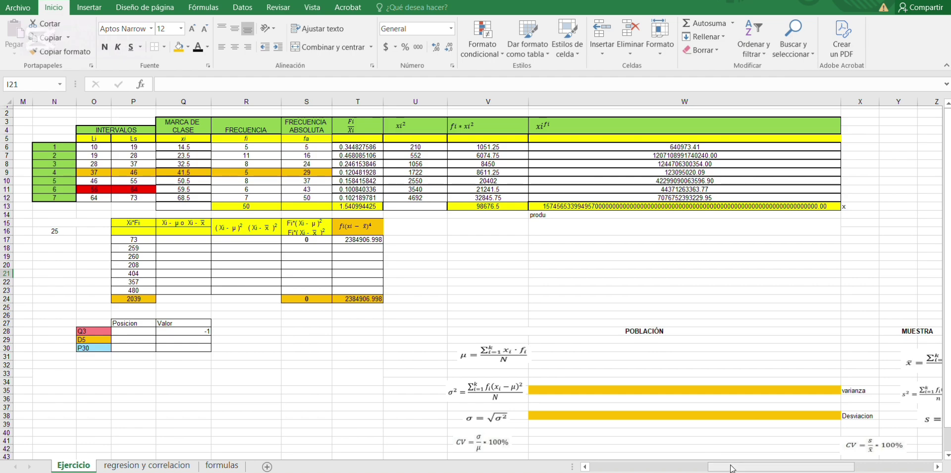
drag(731, 470, 736, 470)
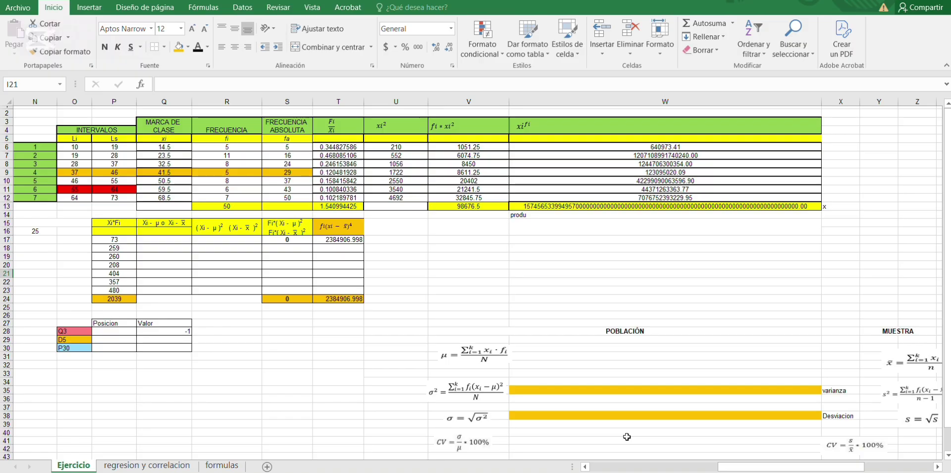
drag(803, 465, 853, 468)
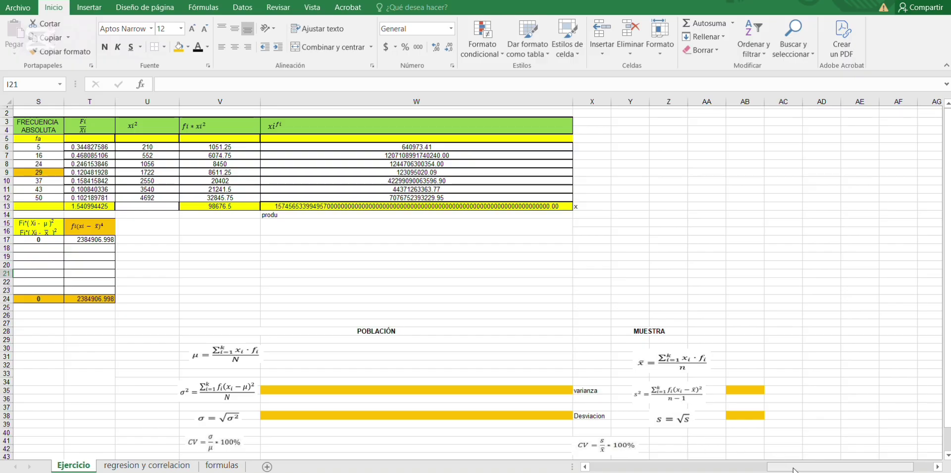
drag(794, 468, 686, 468)
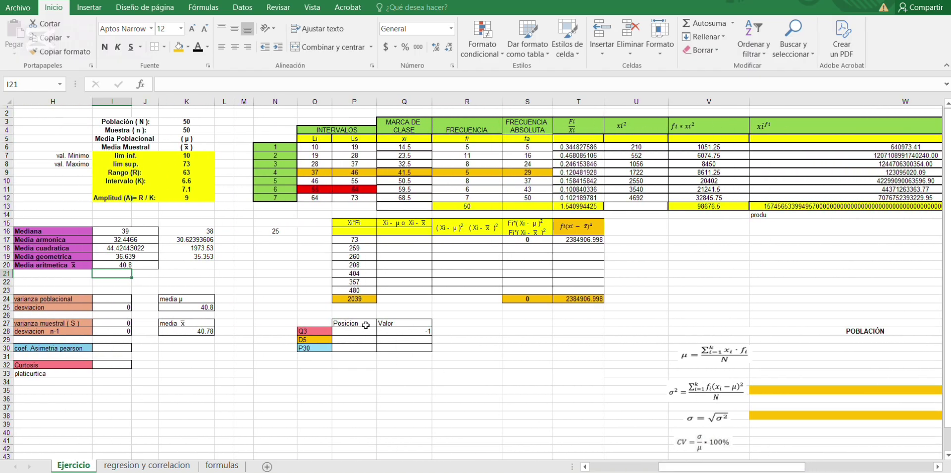
Step: Enter =Q6-$I$20 in Q17 to subtract the arithmetic mean, as an absolute reference, from the first class mark
click(409, 239)
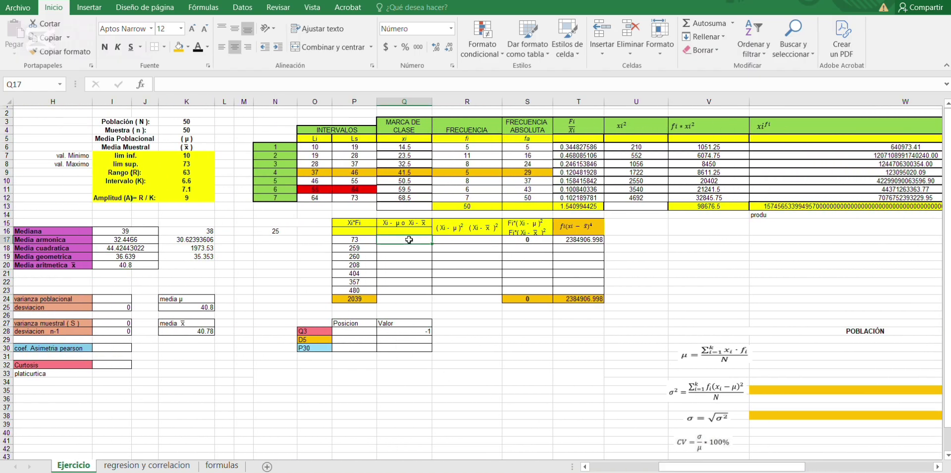
text(=)
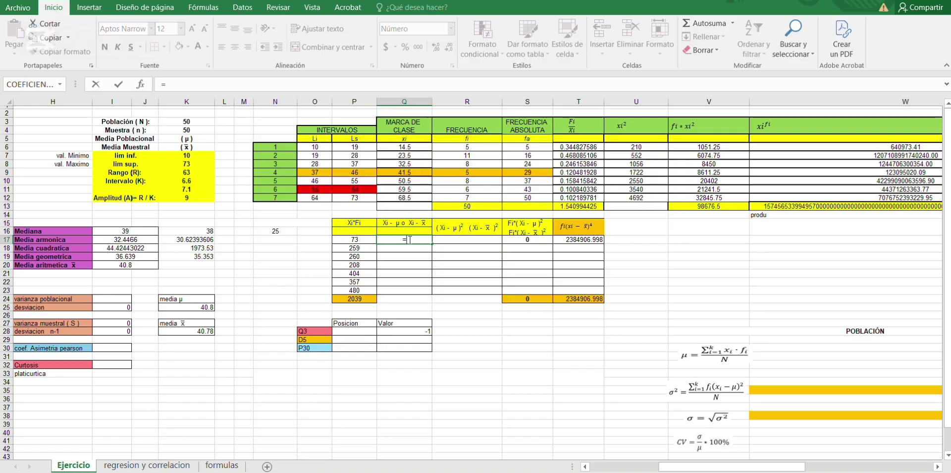
click(412, 147)
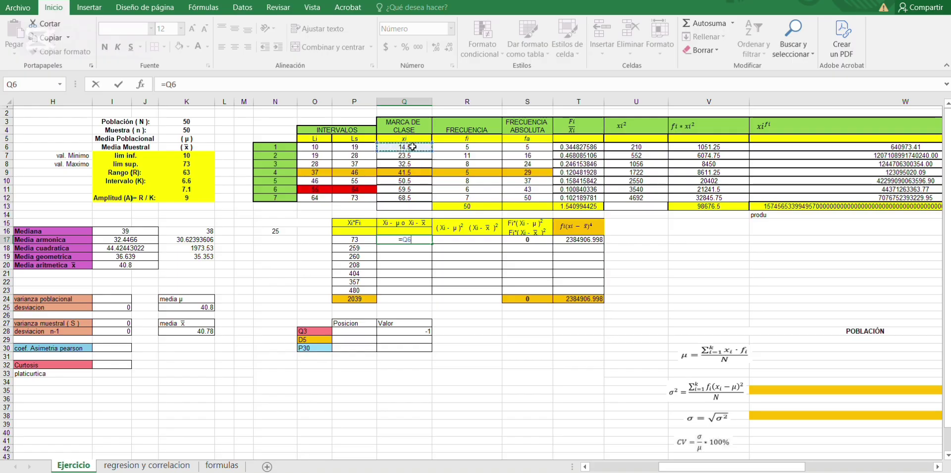
text(-)
click(142, 266)
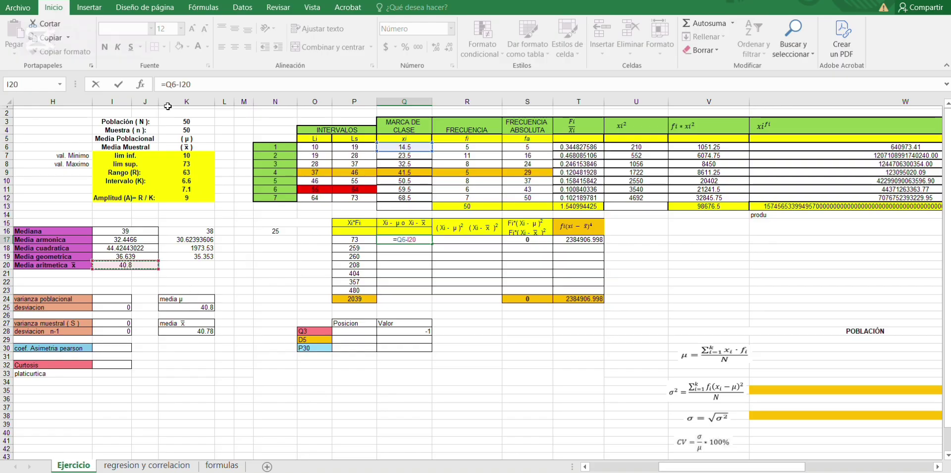
click(182, 85)
key(F4)
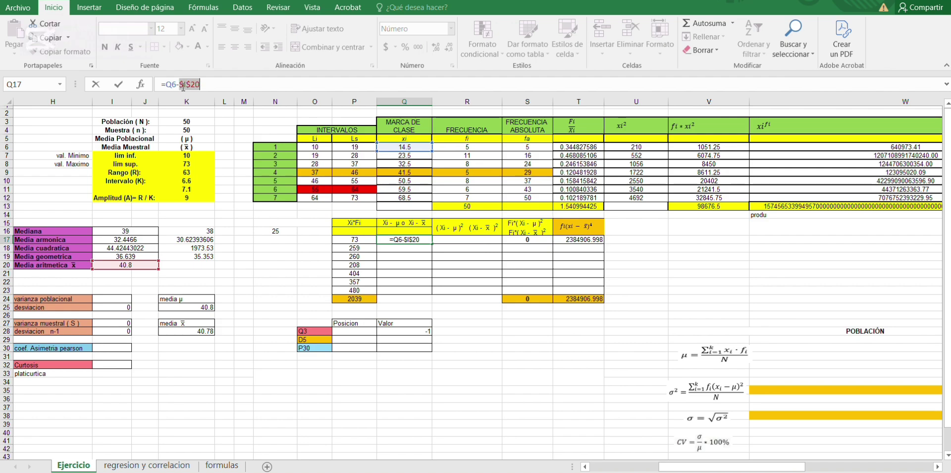
key(Return)
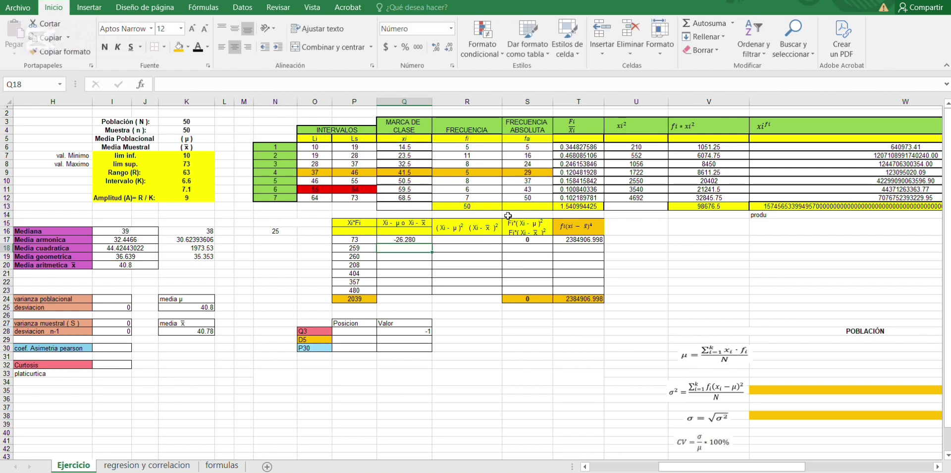
Step: Fill the deviation-from-the-mean formula from Q17 down through Q23
click(410, 239)
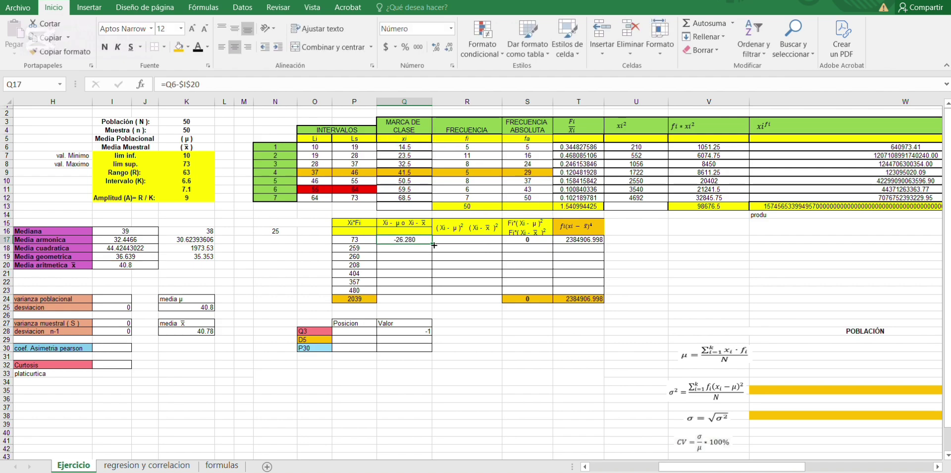
drag(430, 243, 434, 296)
click(445, 272)
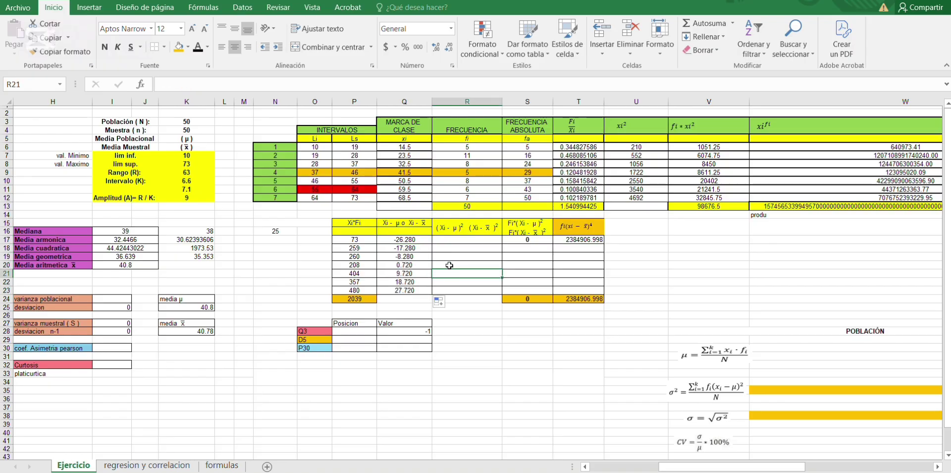
Step: Enter =Q17^2 in R17 to square the first class's deviation from the mean
click(449, 234)
click(451, 239)
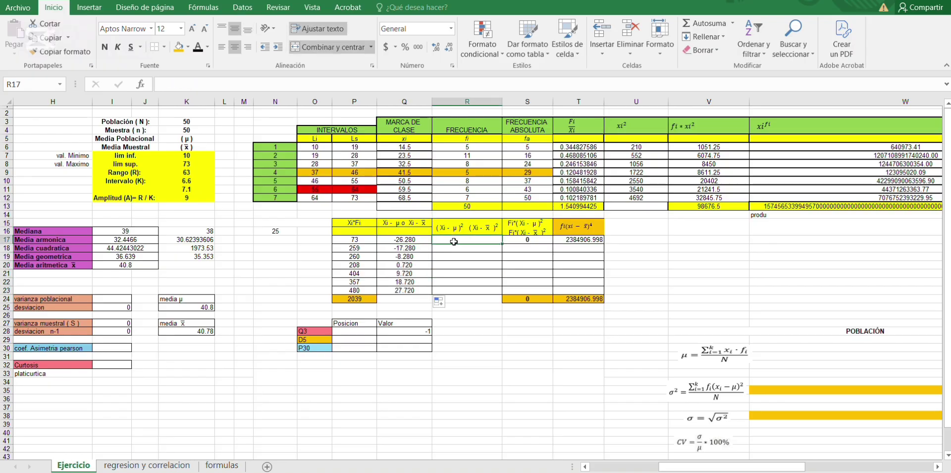
text(=)
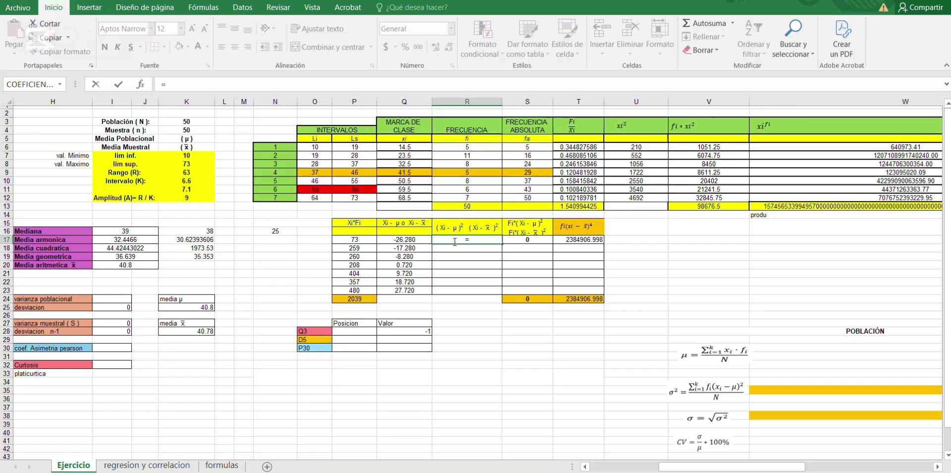
click(407, 240)
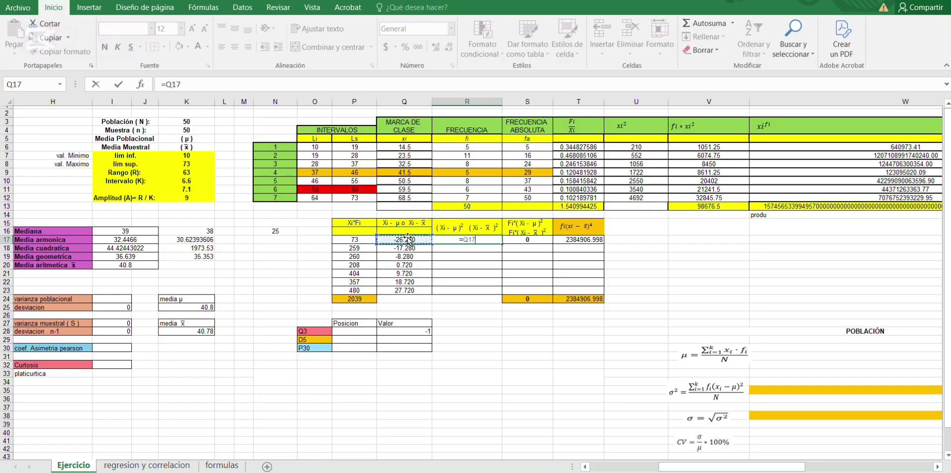
text(^2)
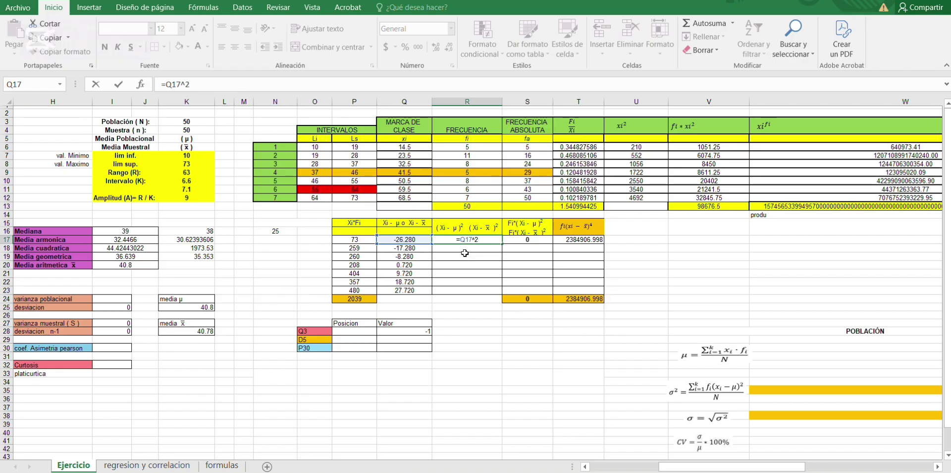
key(Return)
Step: Fill the squared-deviation formula from R17 down through R23
click(496, 241)
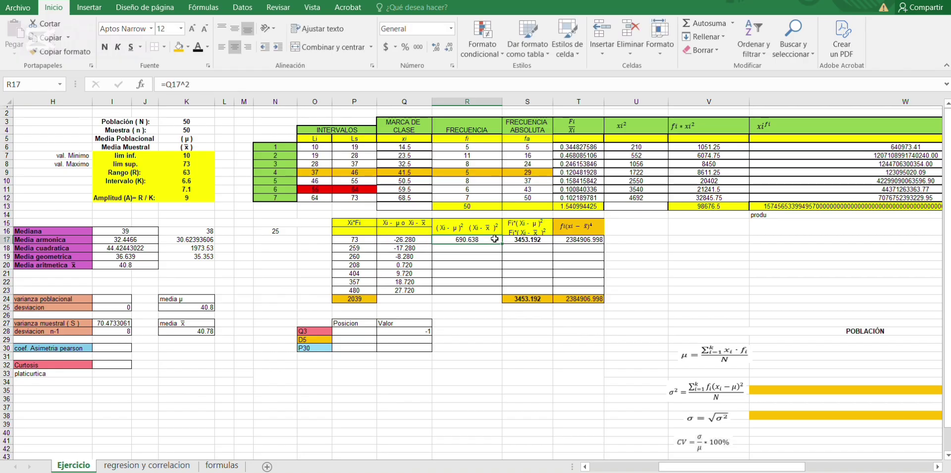
drag(501, 244, 503, 292)
click(520, 282)
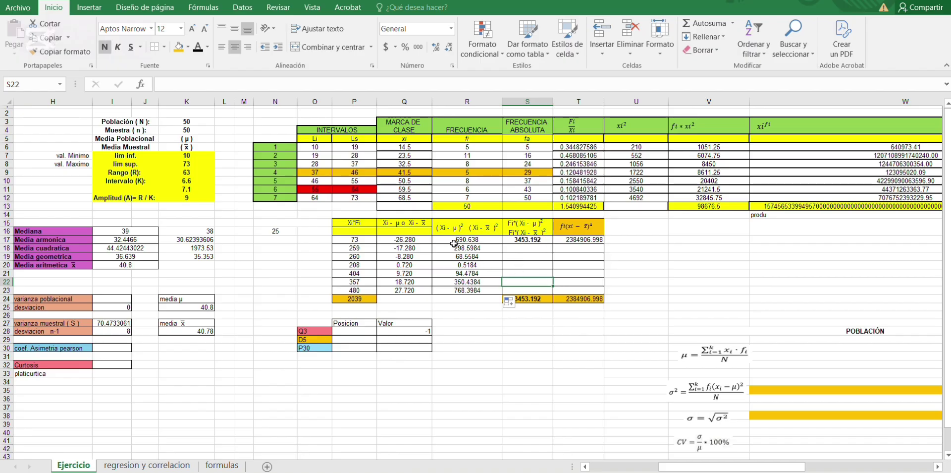
Step: Check the frequency times squared deviation formula =R6*R17 in S17 and fill it down through S23
click(527, 247)
click(524, 238)
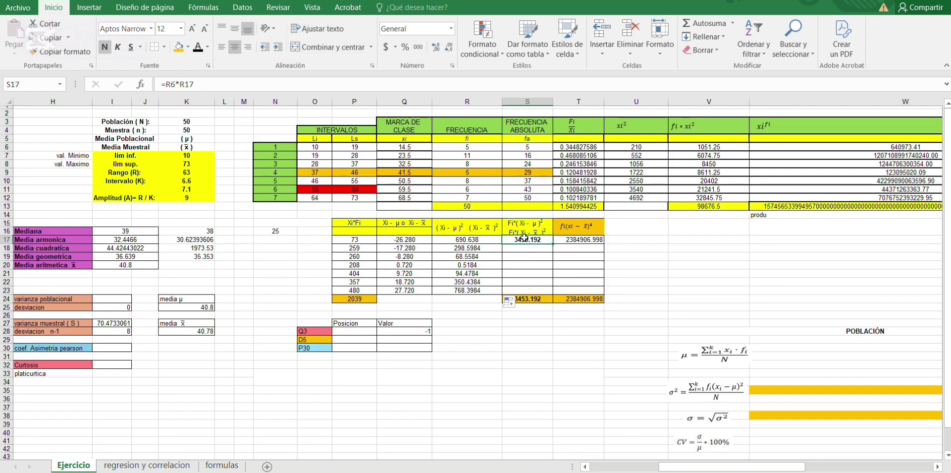
click(385, 83)
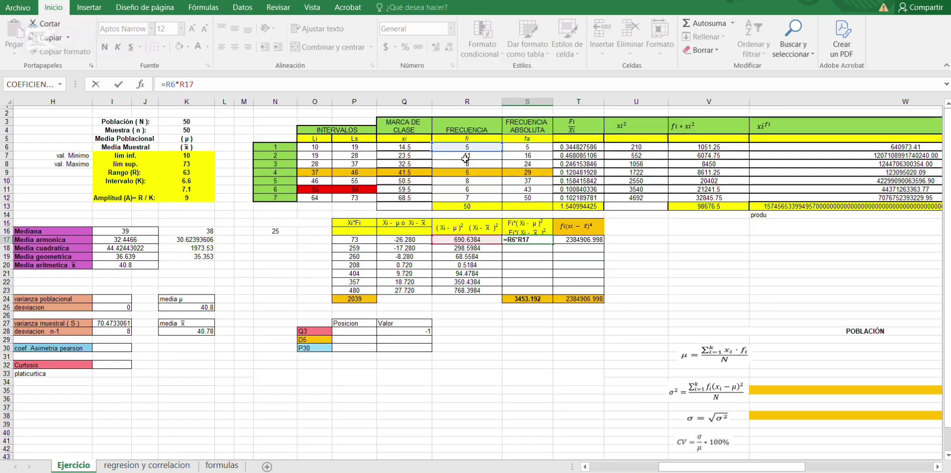
key(Return)
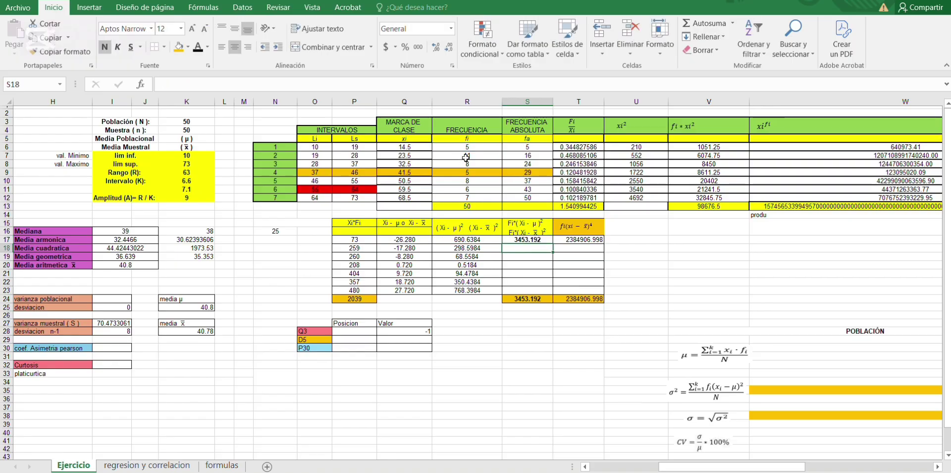
click(542, 238)
drag(554, 244, 556, 291)
click(526, 339)
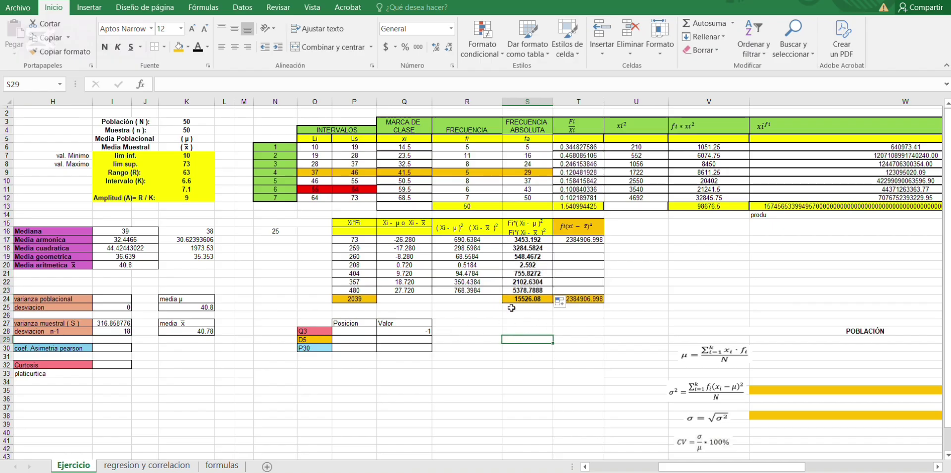
Step: Calculate the population variance in I24 with =S24/K3, dividing the weighted squared-deviation total by the population size
click(116, 297)
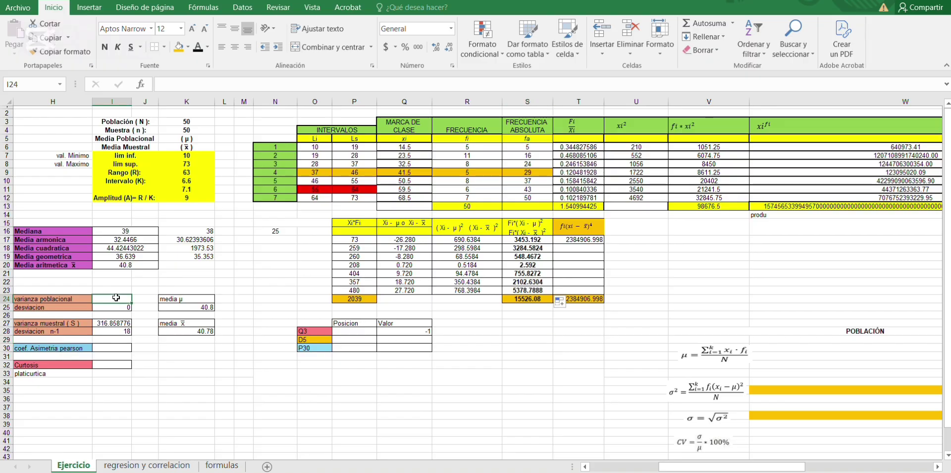
text(=)
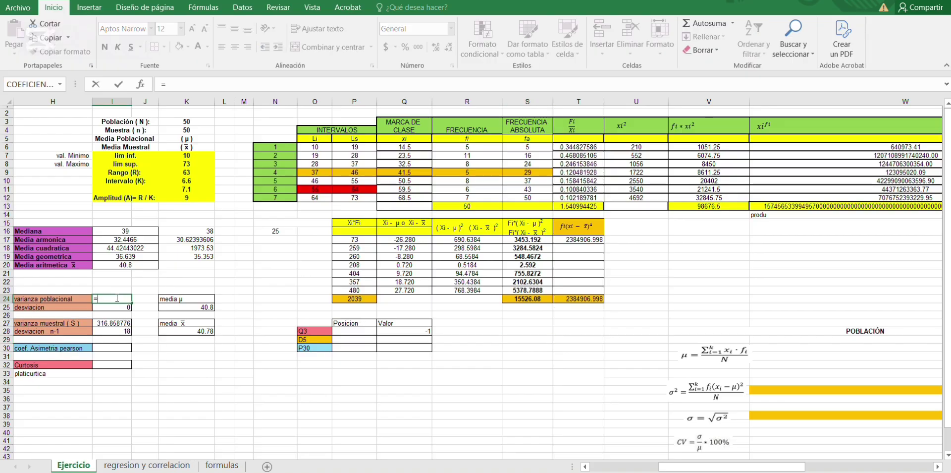
click(524, 299)
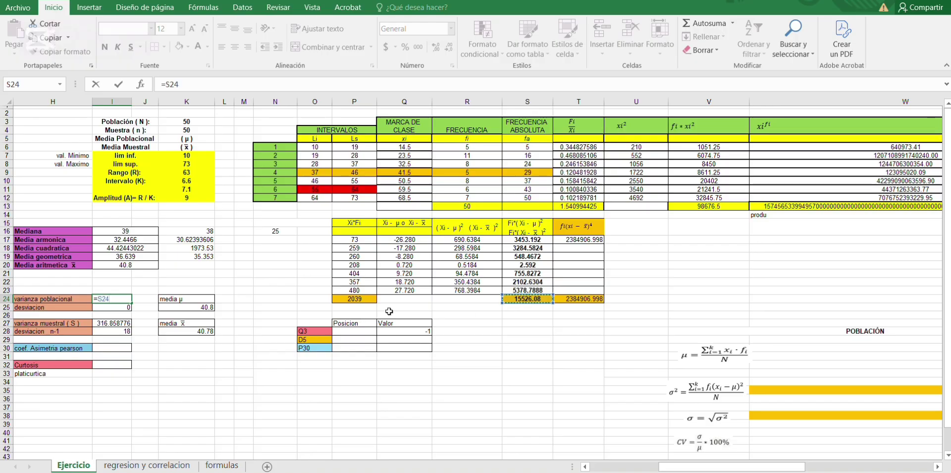
text(/)
click(175, 124)
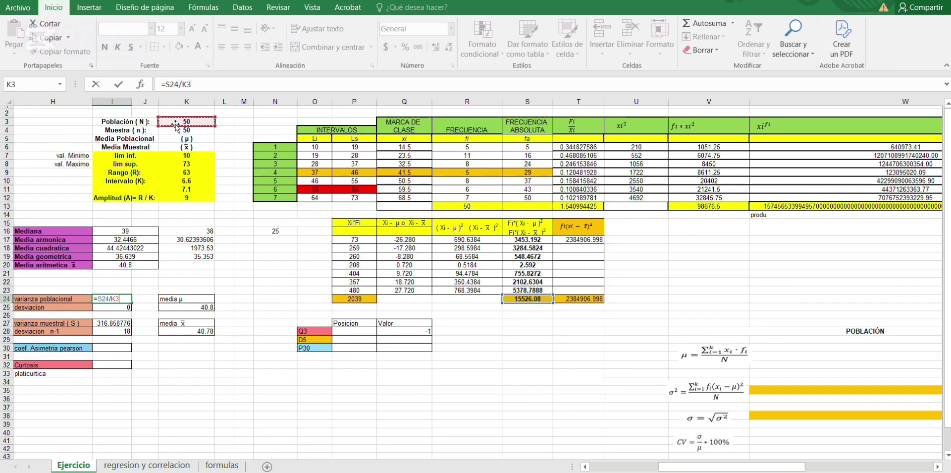
key(Return)
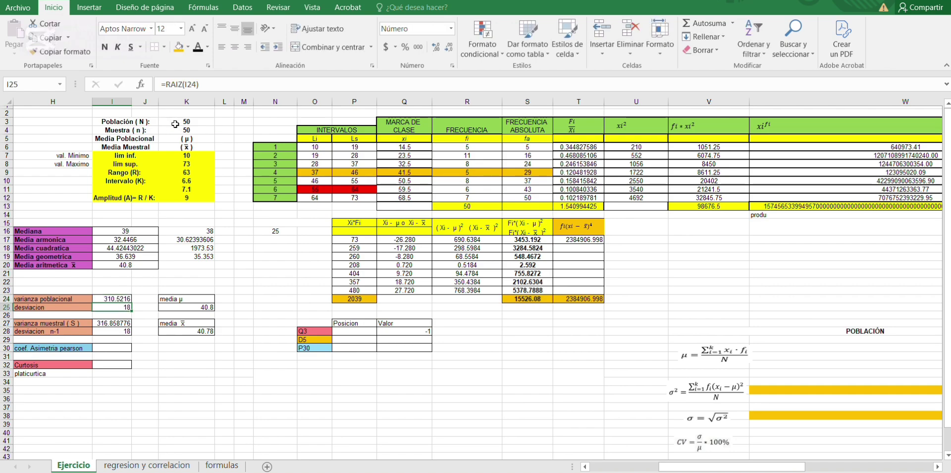
Step: Check the sample variance formula =(S24/(K4-1)) in I27 and its square root in I28 against the sample formulas beside the table
click(99, 322)
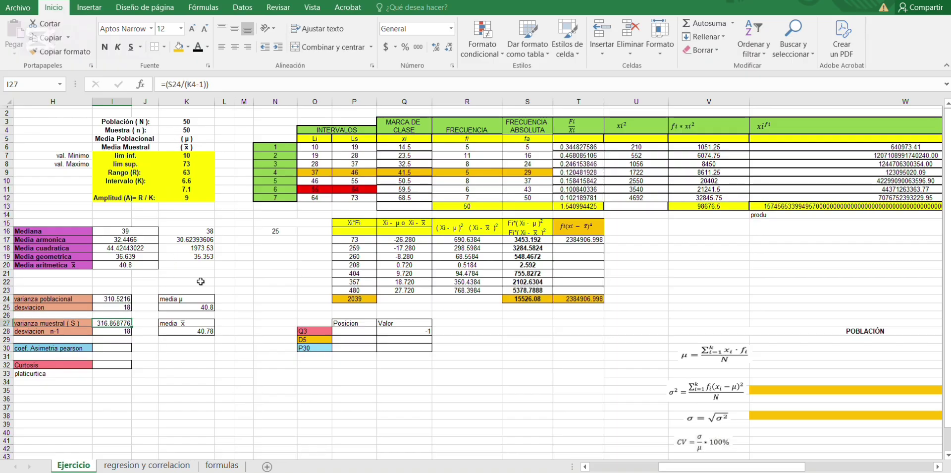
click(217, 87)
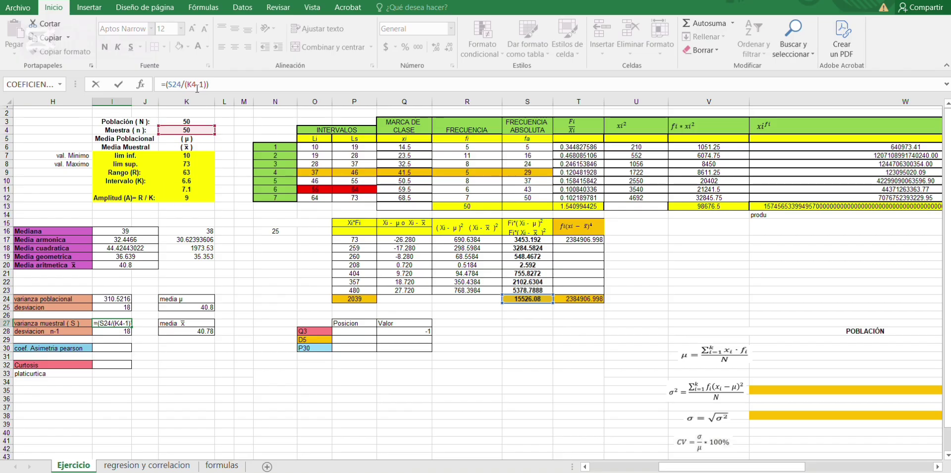
key(Return)
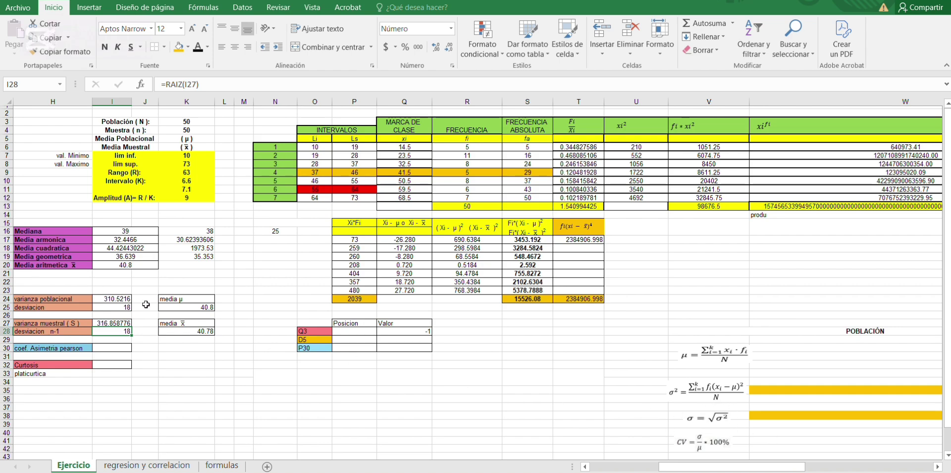
drag(704, 468, 793, 468)
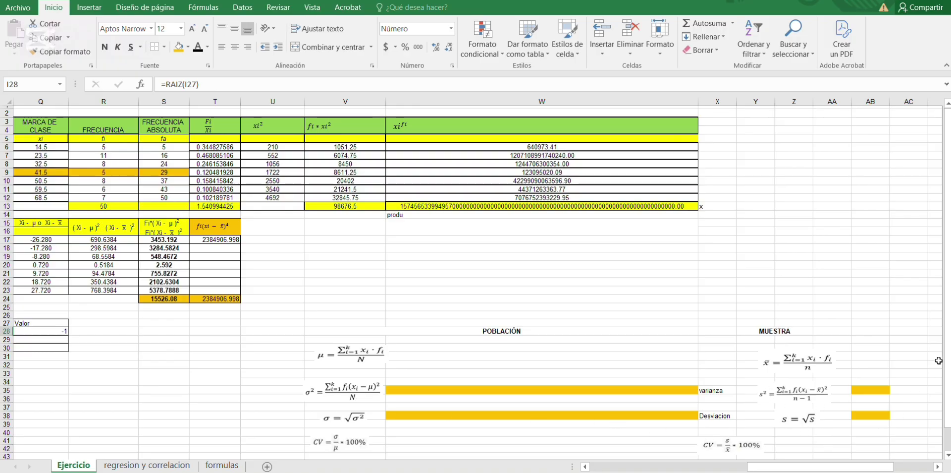
drag(866, 467, 682, 470)
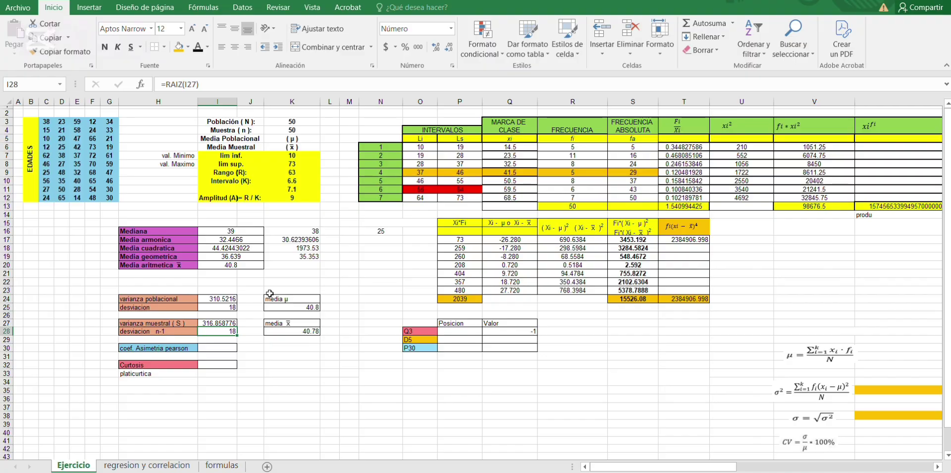
Step: Calculate Pearson's skewness coefficient in I30 as 3 times the mean K28 minus the median I16, divided by the sample deviation I28
click(224, 348)
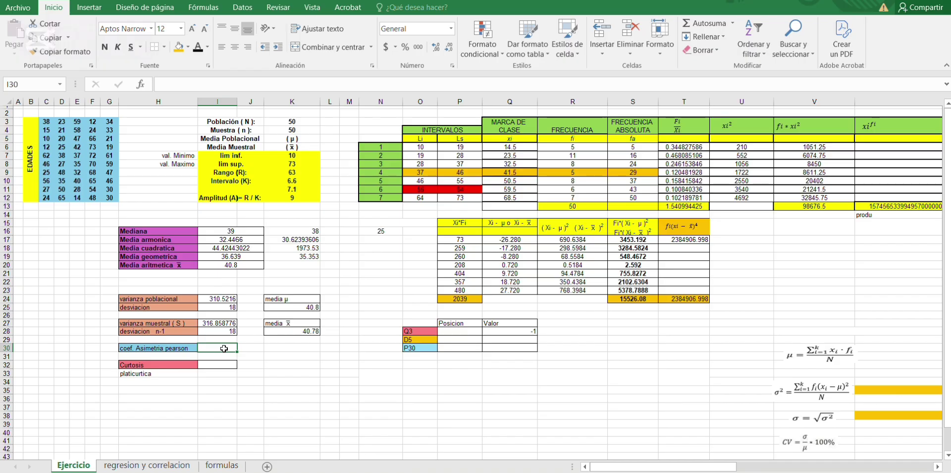
click(222, 464)
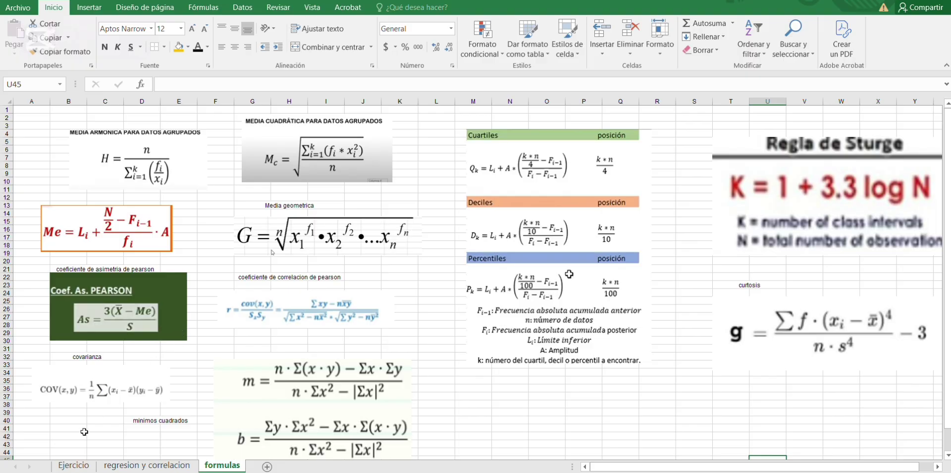
click(82, 467)
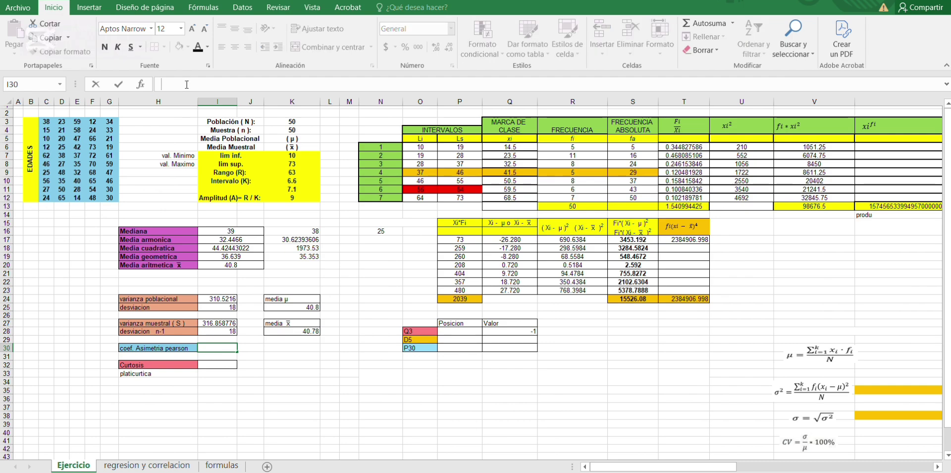
text(=3)
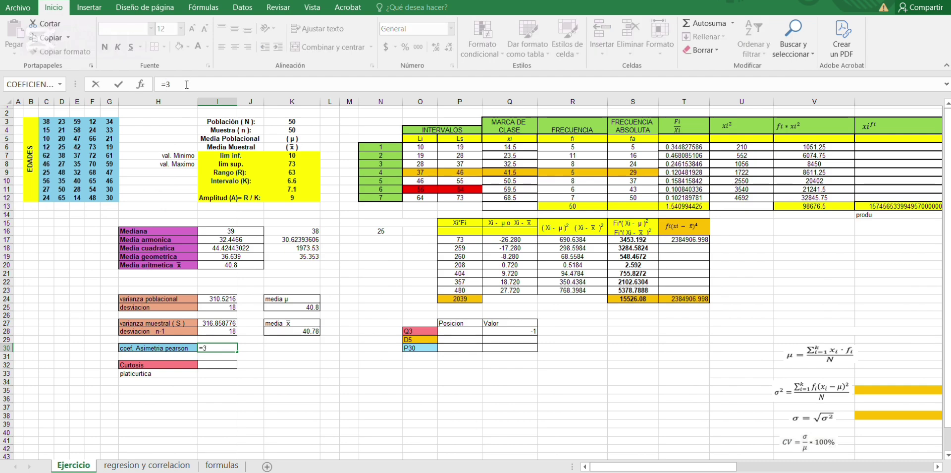
text(()
click(287, 332)
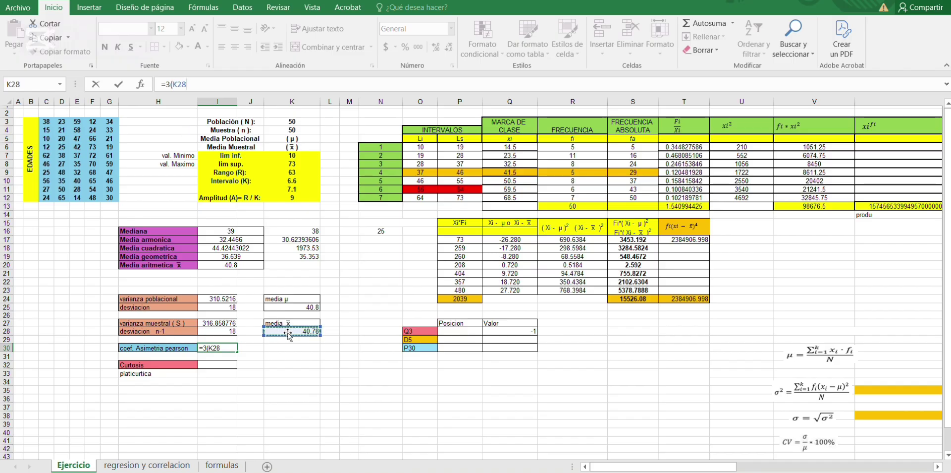
text(-)
click(239, 228)
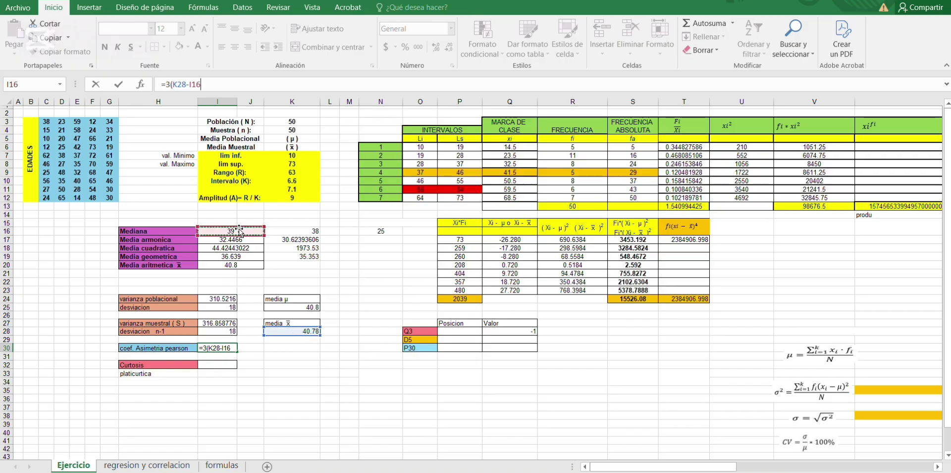
text()/)
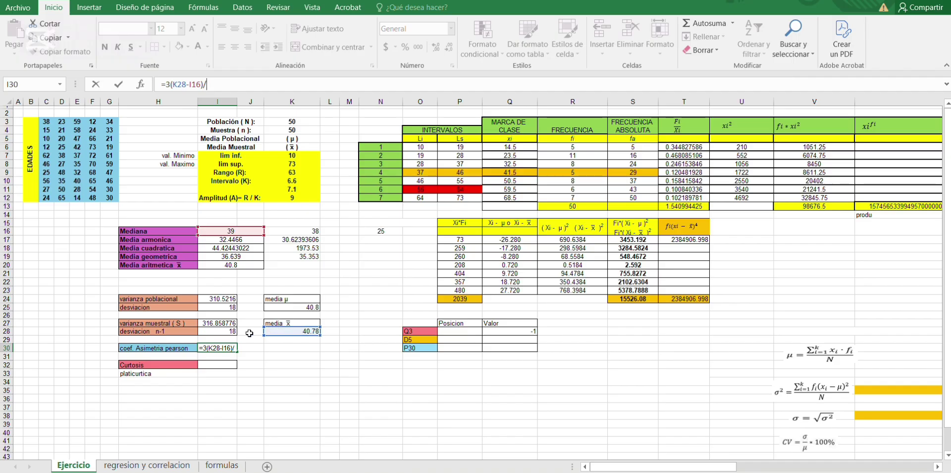
click(223, 331)
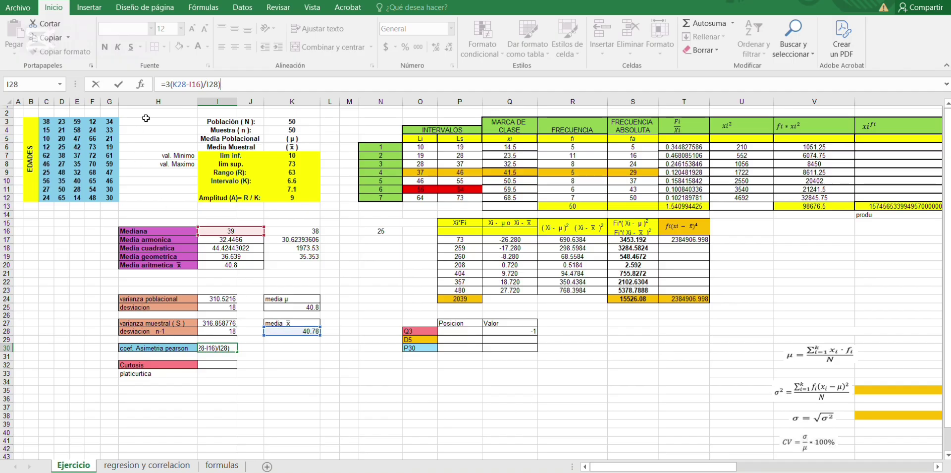
key(Return)
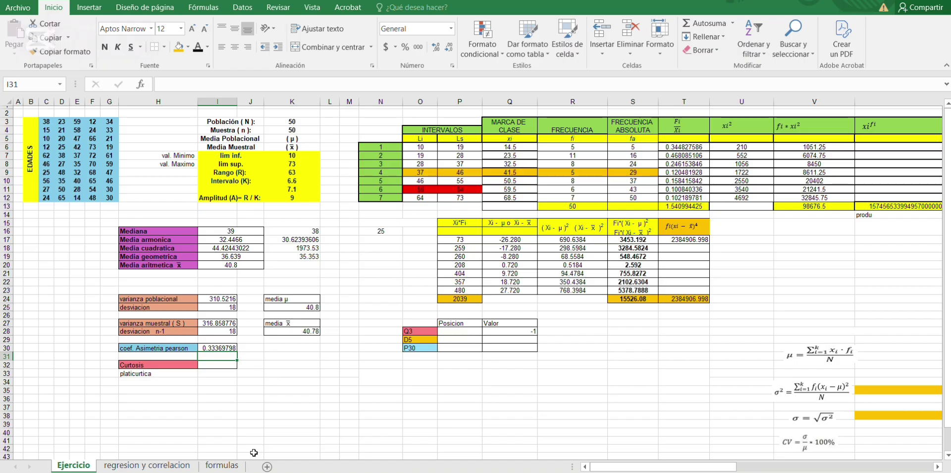
Step: Consult the quartile position formula on the formulas sheet and enter =3*K4/4 in P28 as the Q3 position
click(228, 466)
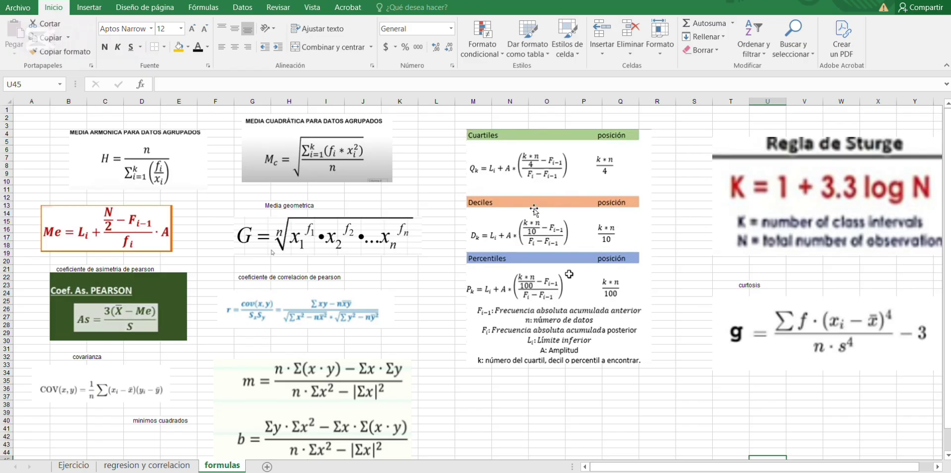
click(76, 461)
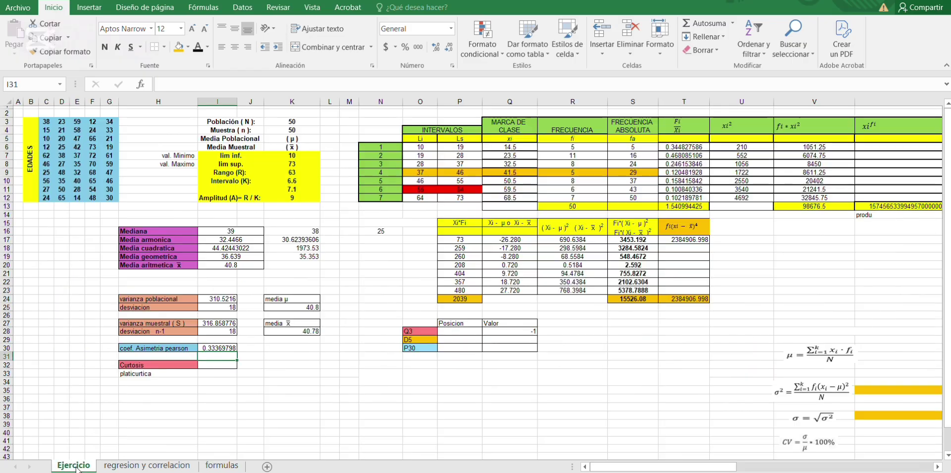
click(465, 331)
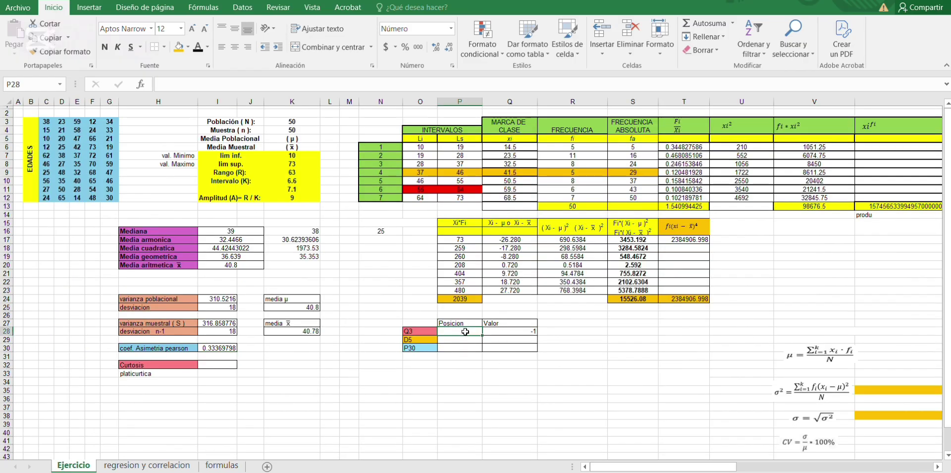
text(=)
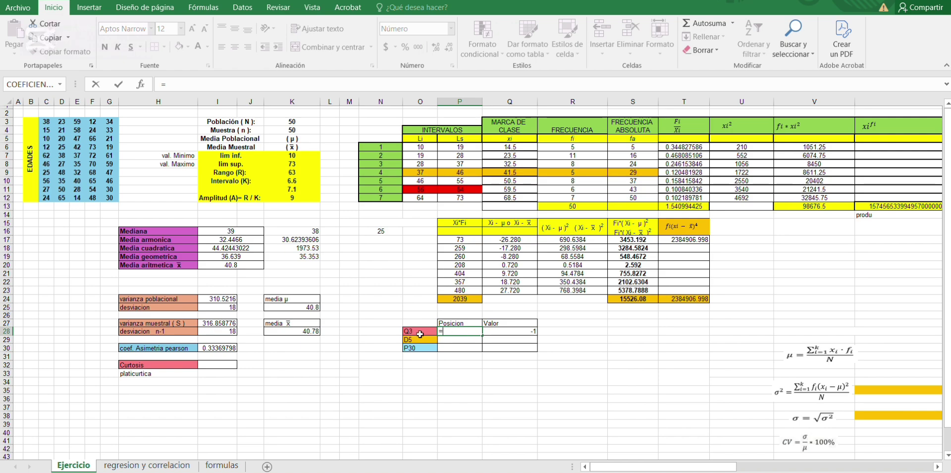
text(3)
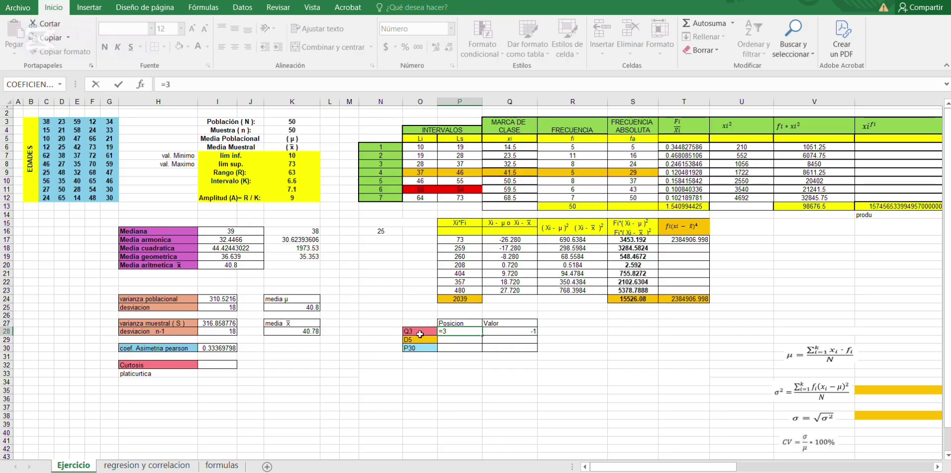
text(*)
click(286, 130)
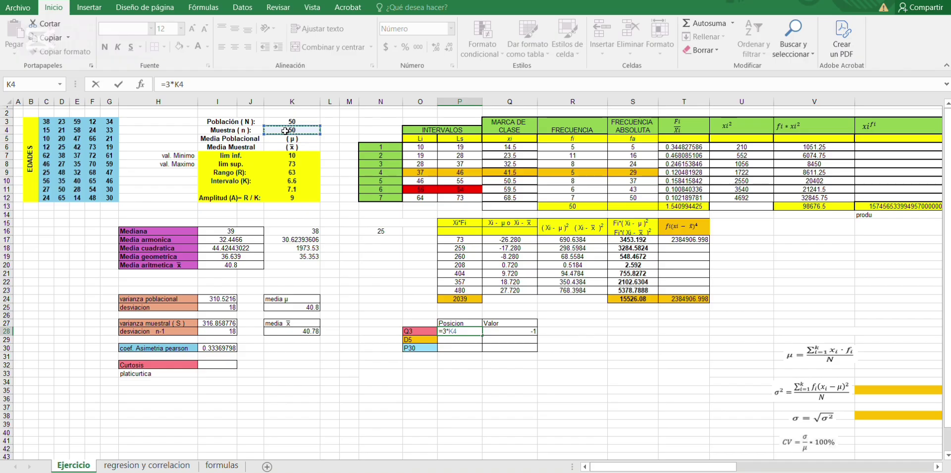
text(/4)
key(Return)
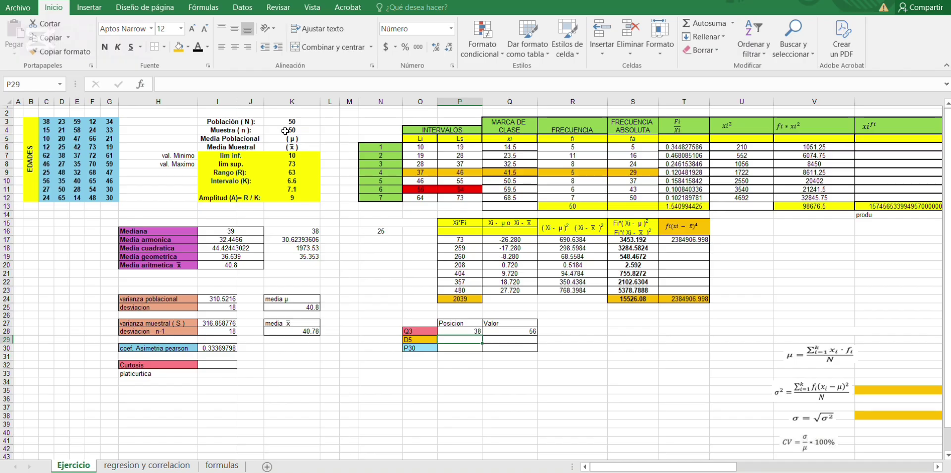
Step: Fill cells Q11:S11 of the sixth class with red to mark the class containing the Q3 position
click(471, 331)
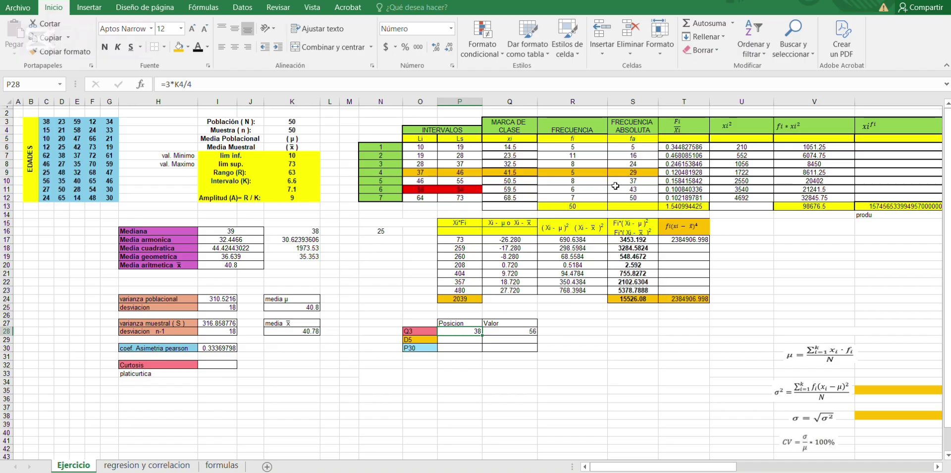
click(407, 10)
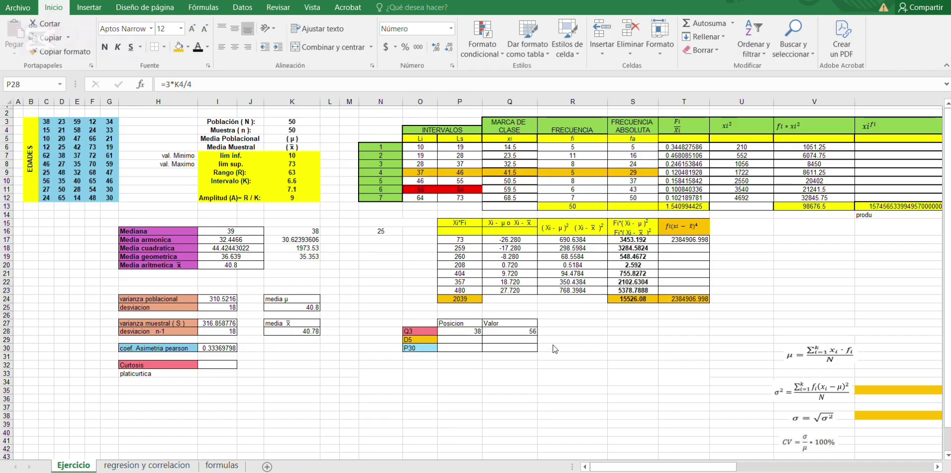
click(629, 189)
drag(629, 189, 508, 189)
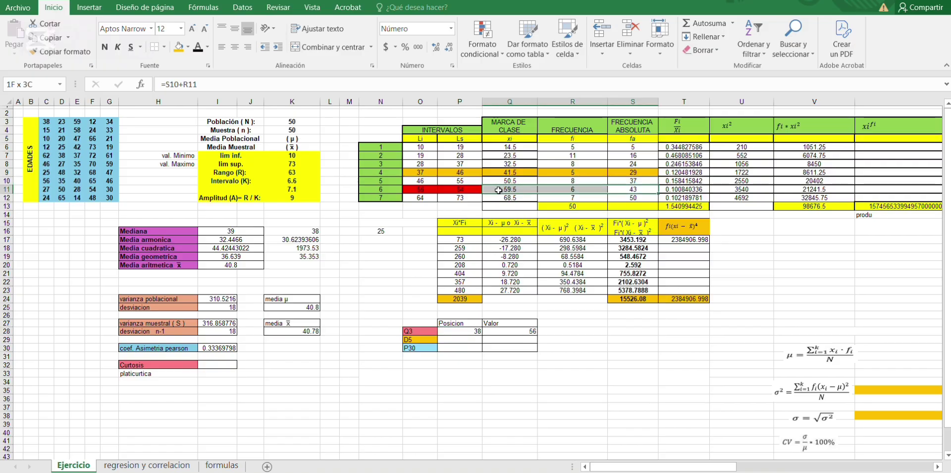
click(188, 46)
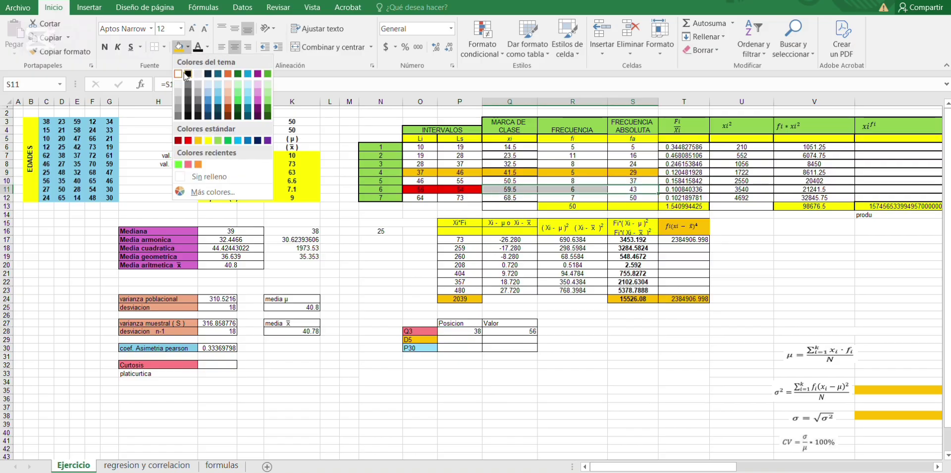
click(188, 140)
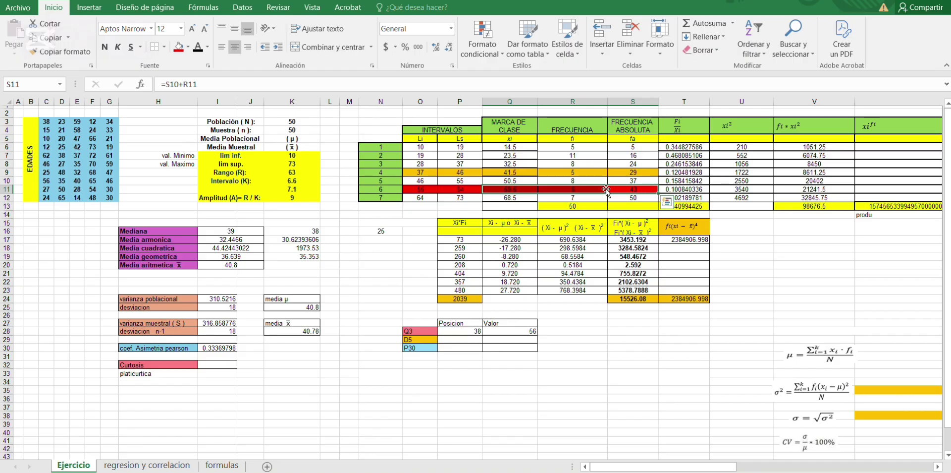
click(585, 228)
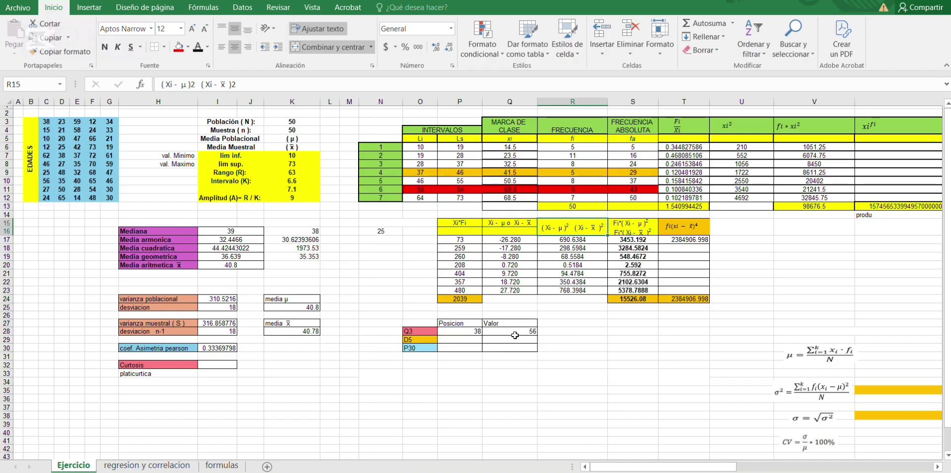
Step: Compare the Q3 value formula =$O$11+$K$12*(($P$28-$S$10)/($S$11-$S$10)) in Q28 with the quartile formula on the formulas sheet
click(515, 330)
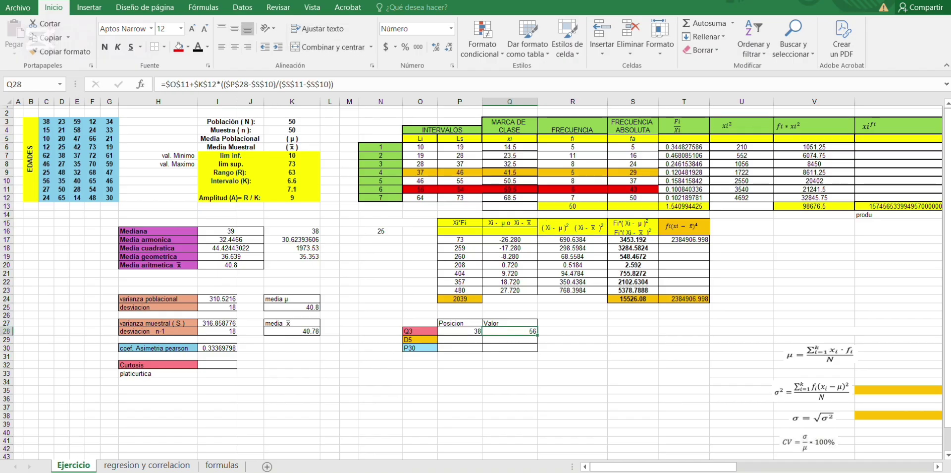
click(222, 464)
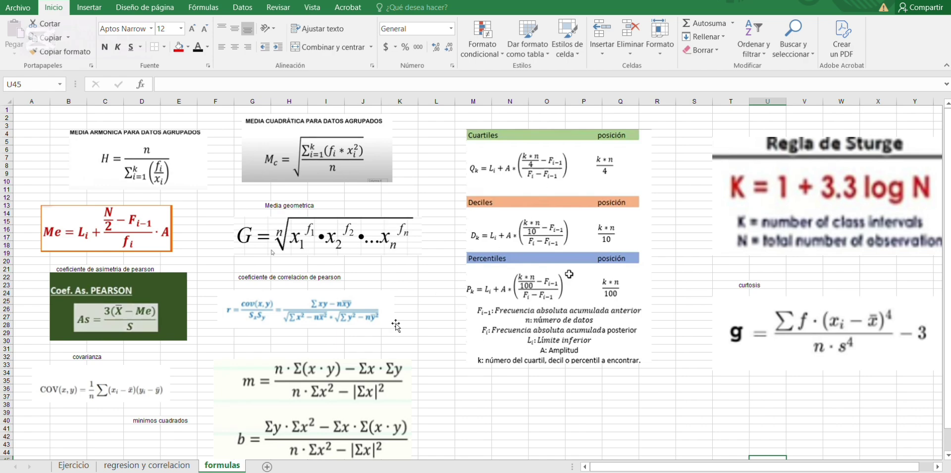
click(73, 465)
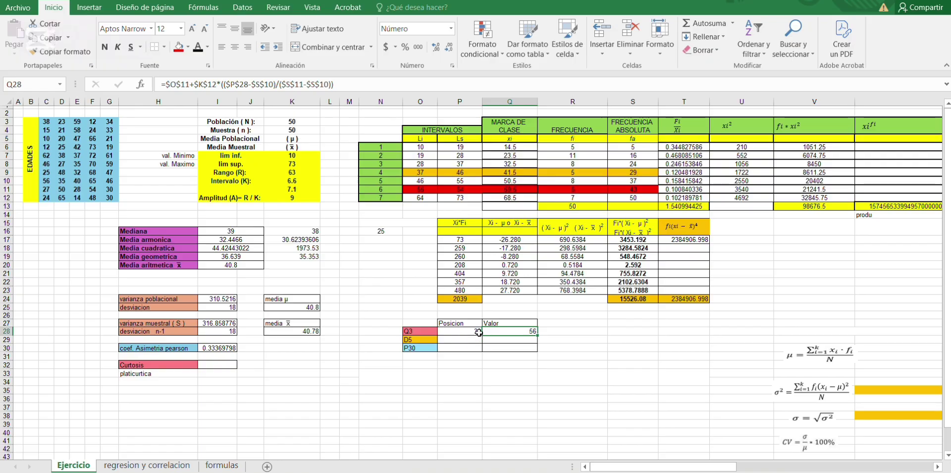
Step: Enter =CUARTIL.EXC(C3:G12,3) in R28 to compute the third quartile directly from the ages
click(551, 334)
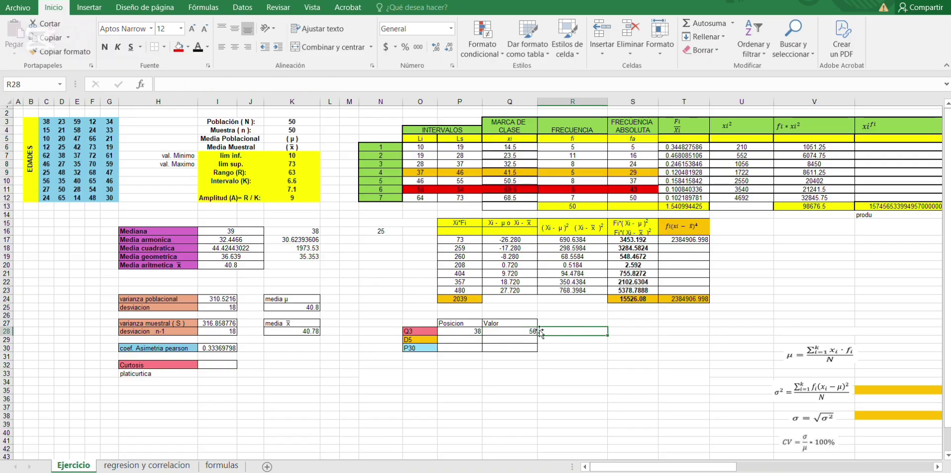
text(=)
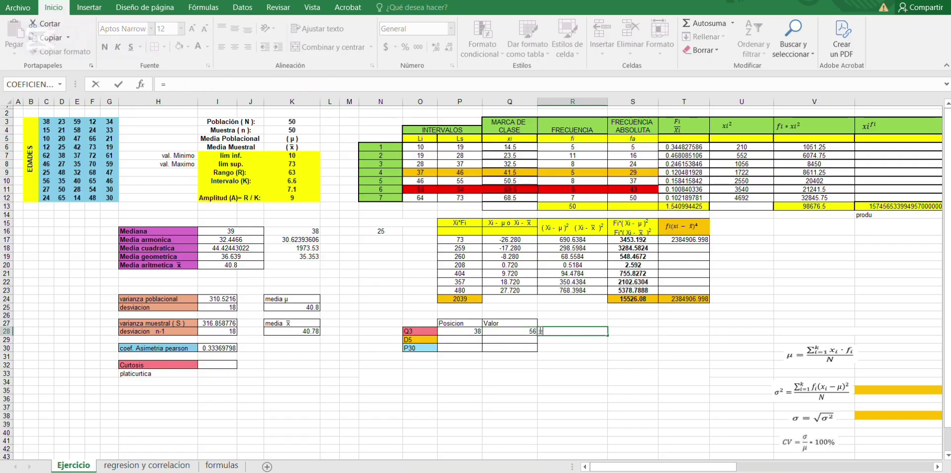
text(cu)
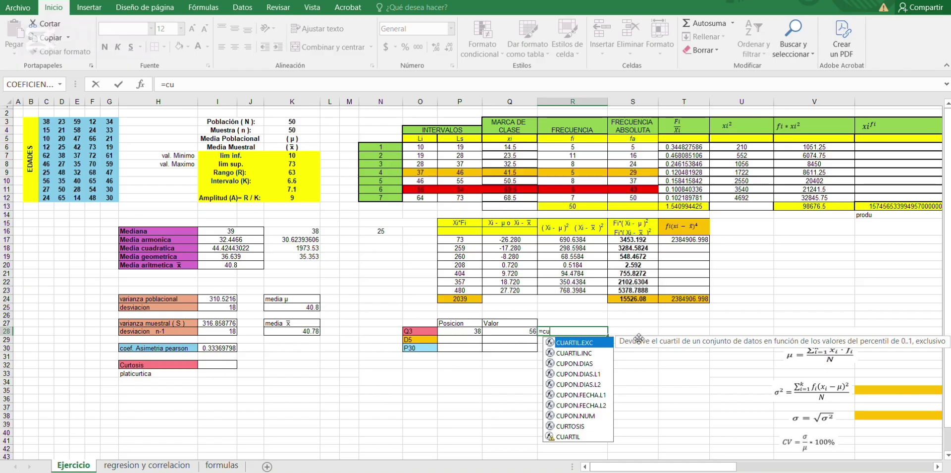
double_click(600, 343)
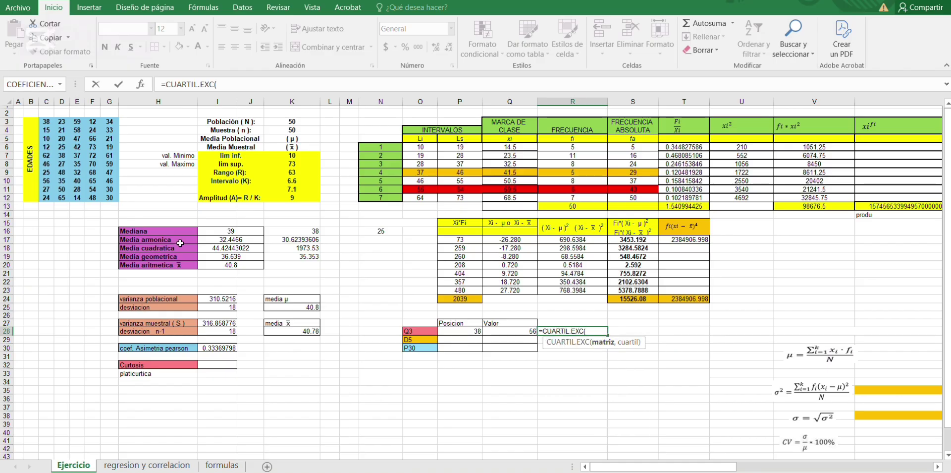
drag(42, 124, 112, 199)
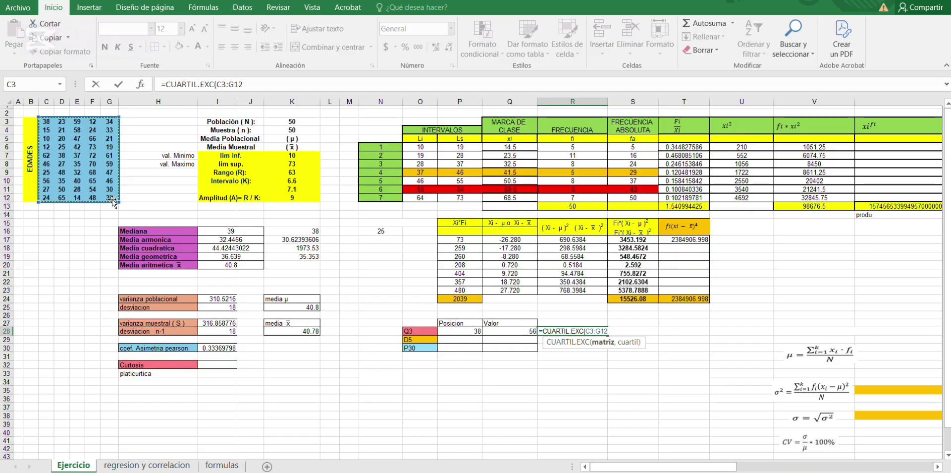
text(,)
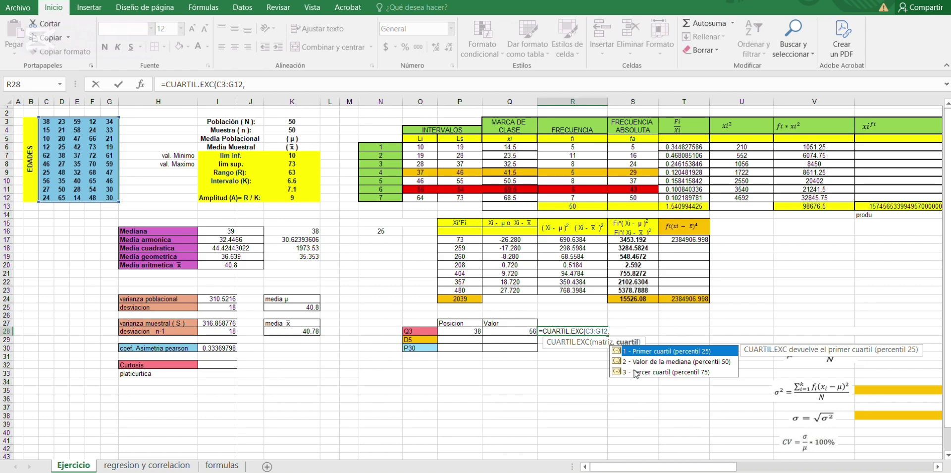
double_click(635, 372)
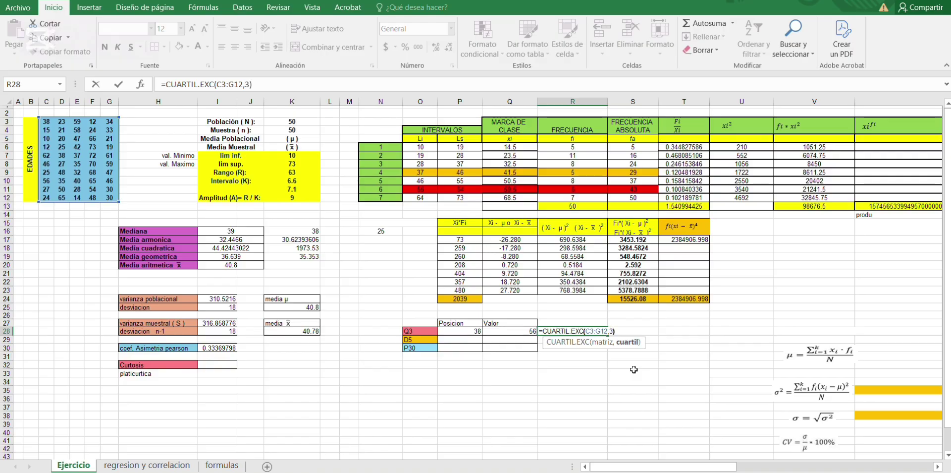
key(Return)
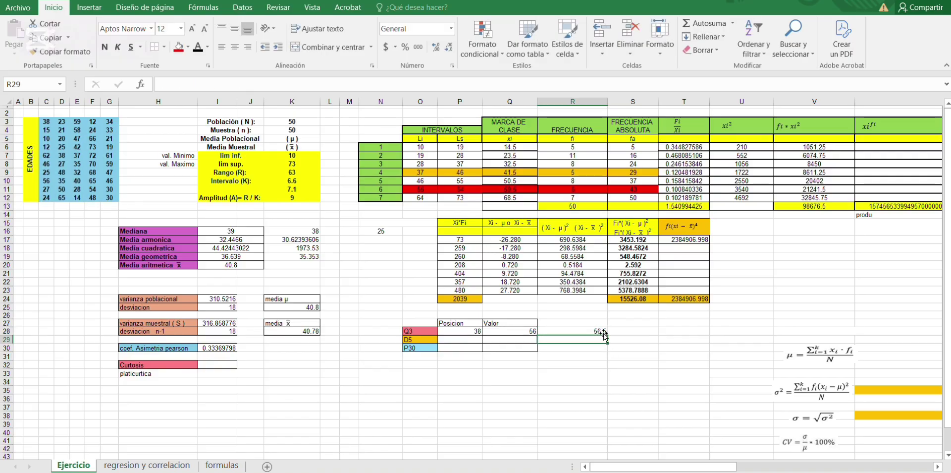
Step: Review the cells referenced by the grouped Q3 value formula in Q28
click(515, 333)
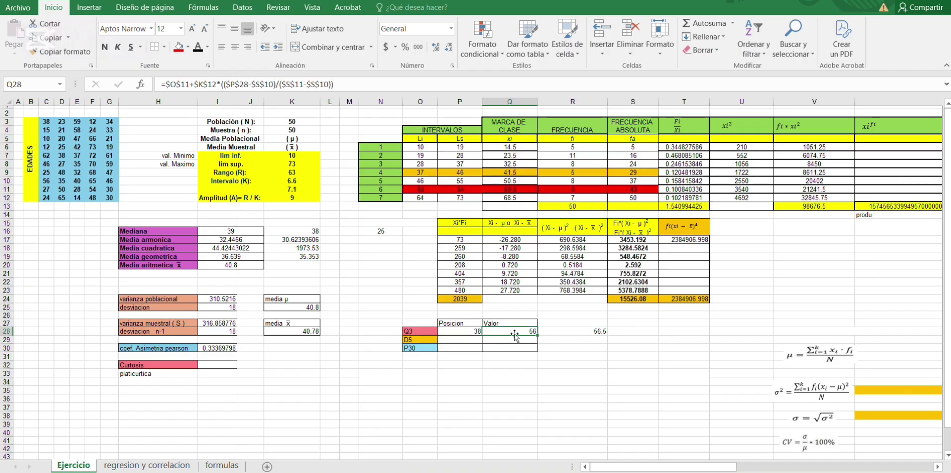
click(422, 82)
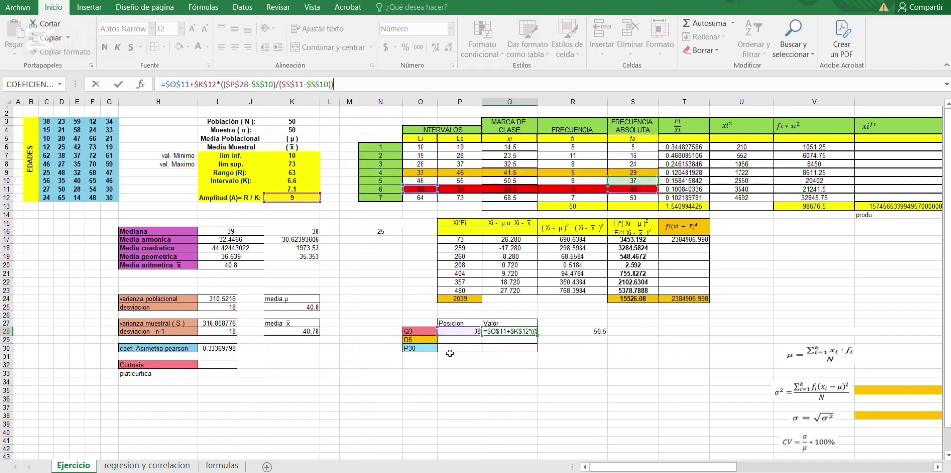
key(Return)
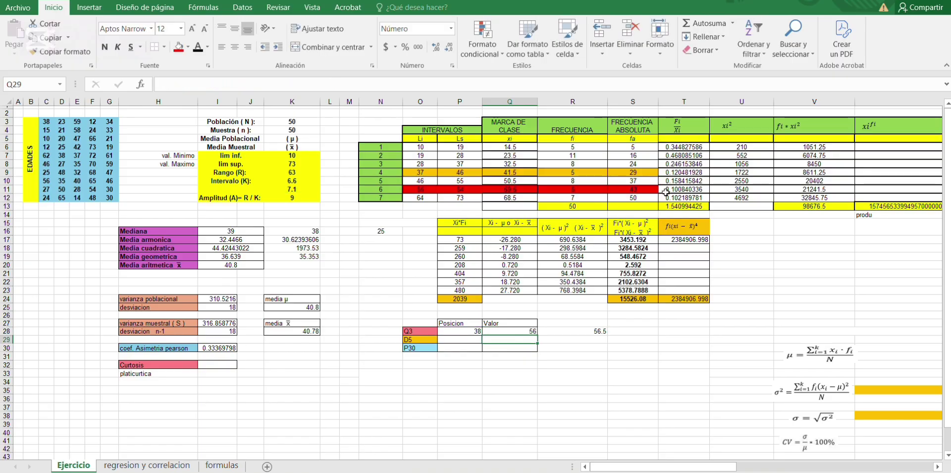
Step: Enter =5*K4/10 in P29 as the D5 position
click(457, 339)
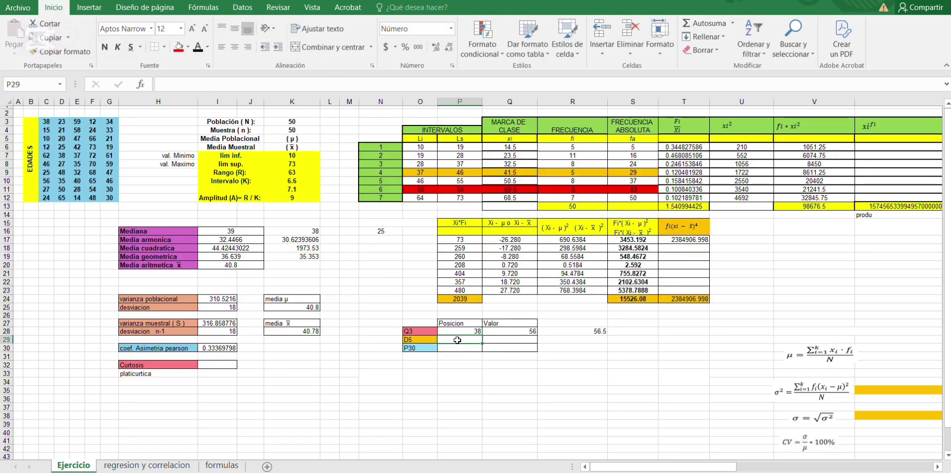
text(=)
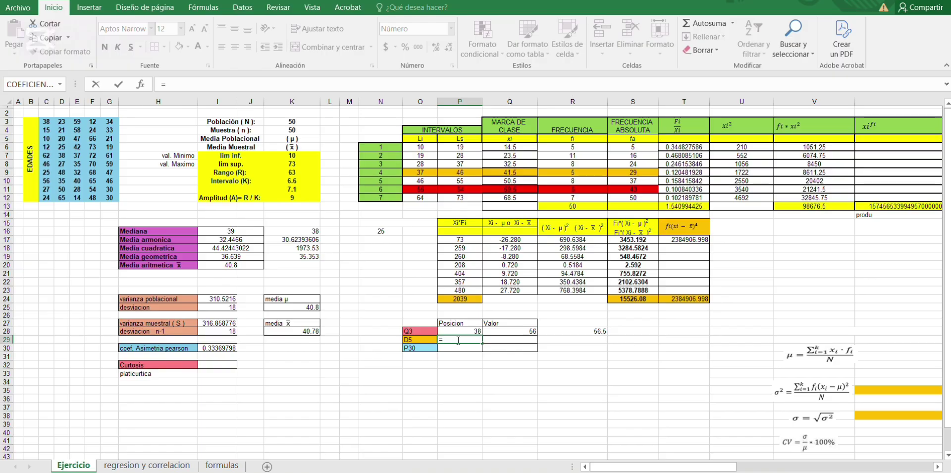
text(5*)
click(295, 129)
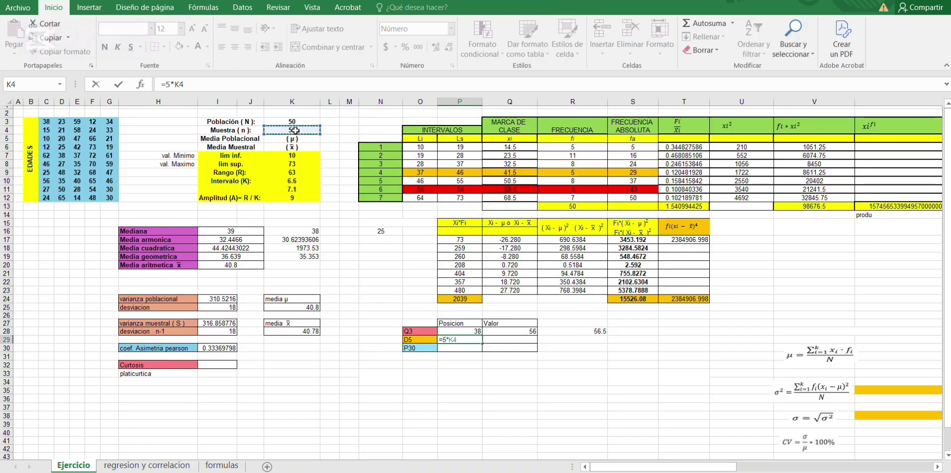
text(/10)
key(Return)
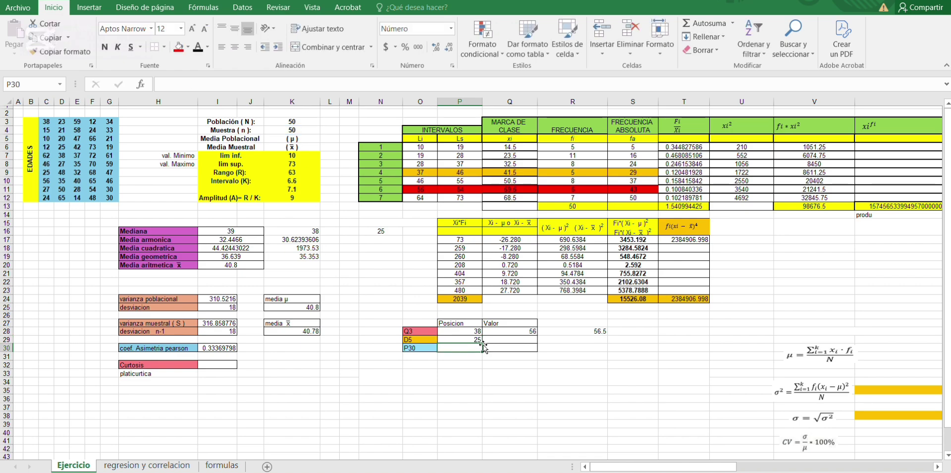
Step: Enter =30*K4/100 in P30 as the P30 percentile position
text(=)
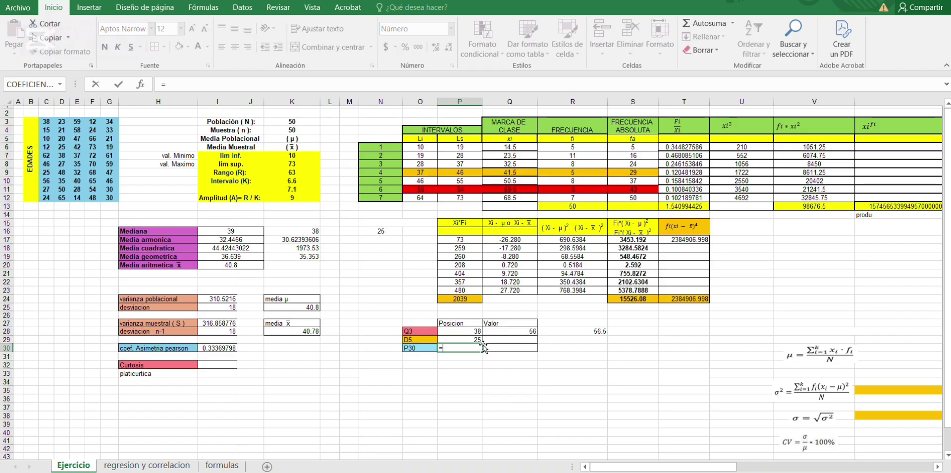
text(30*)
click(293, 130)
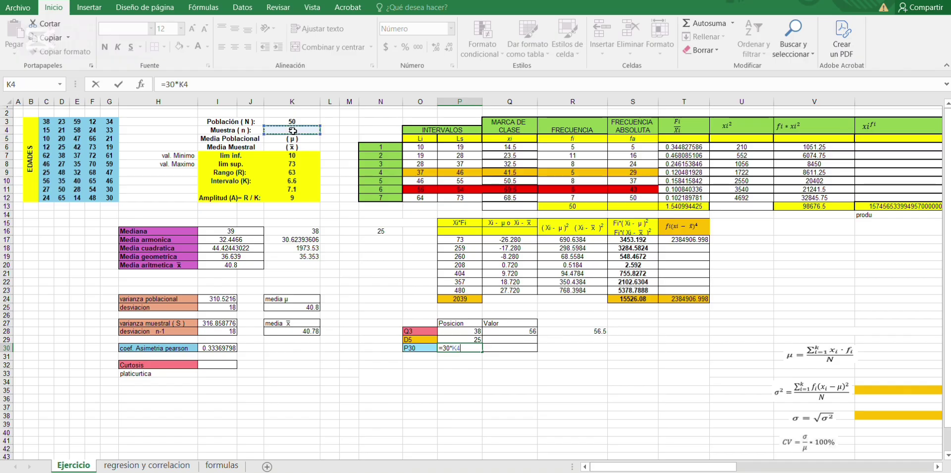
text(/100)
key(Return)
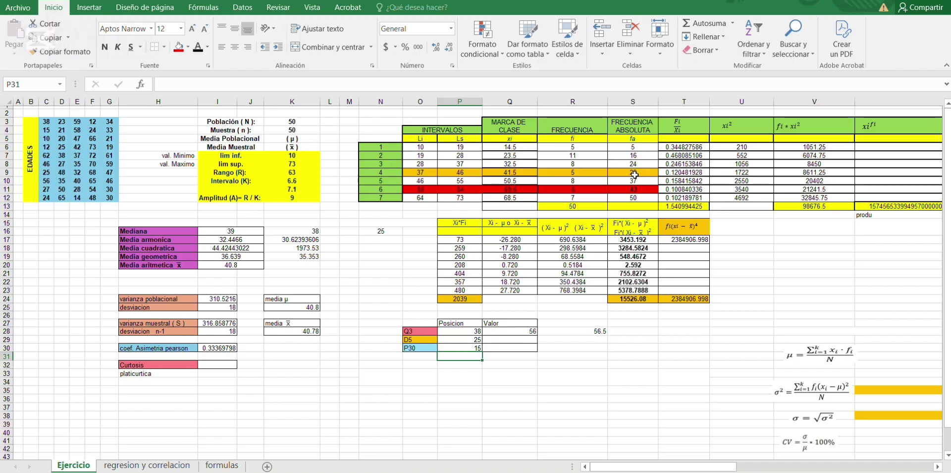
Step: Fill cells O7:S7 of the second class with blue to mark the class containing the P30 position
click(635, 174)
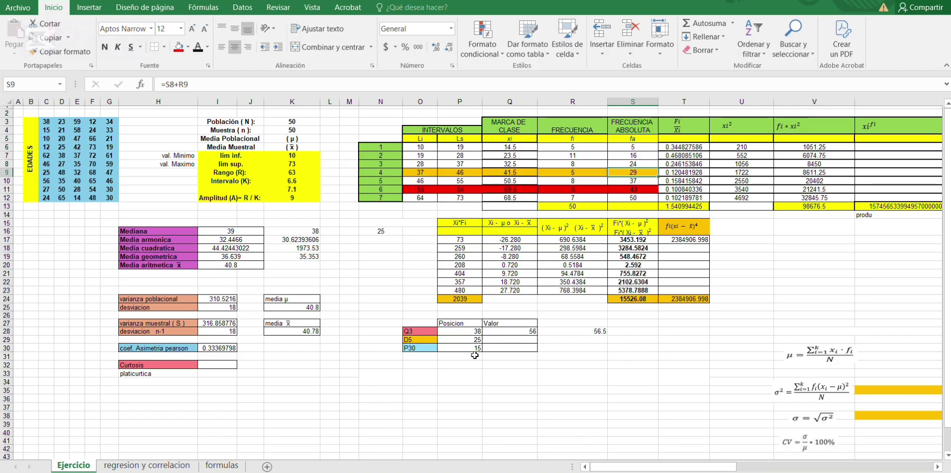
click(633, 155)
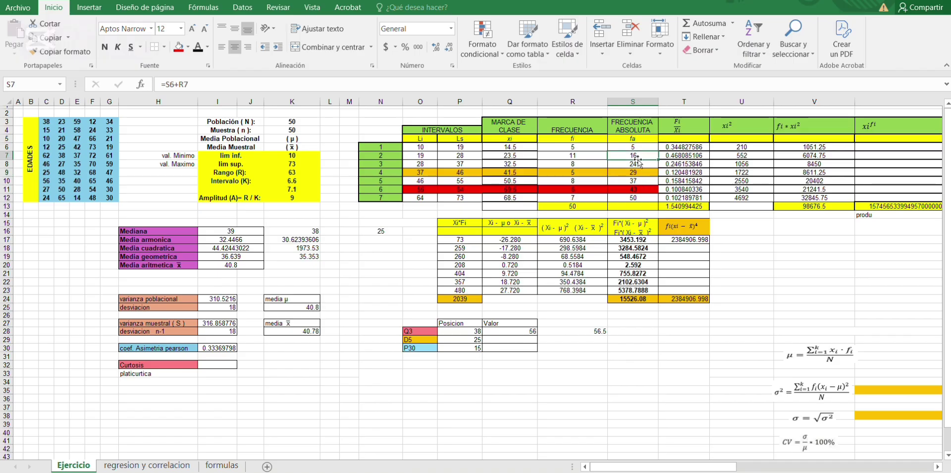
drag(632, 155, 422, 157)
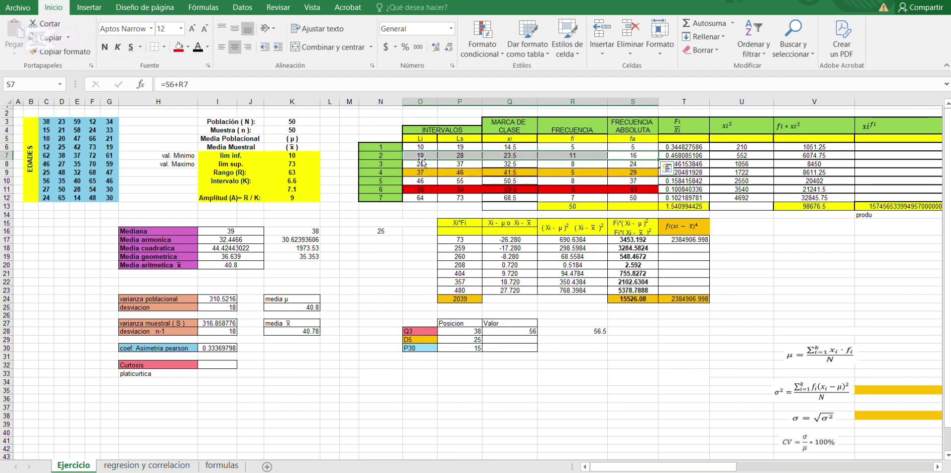
click(188, 47)
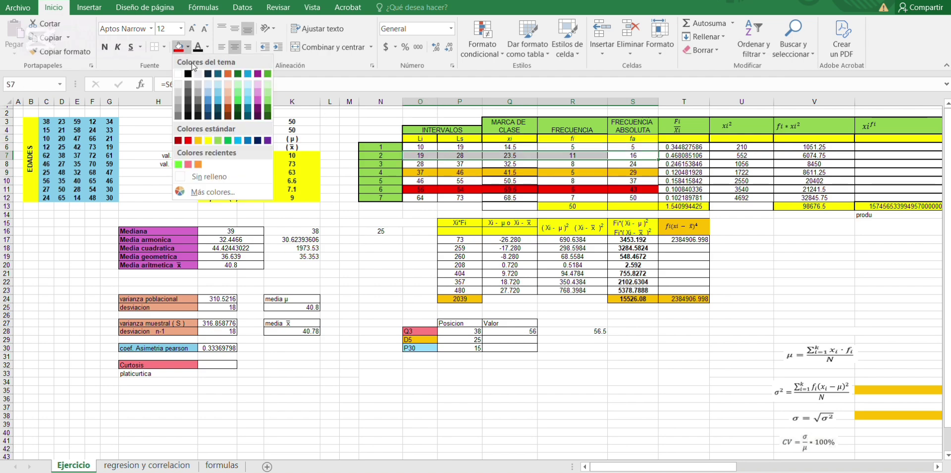
click(218, 97)
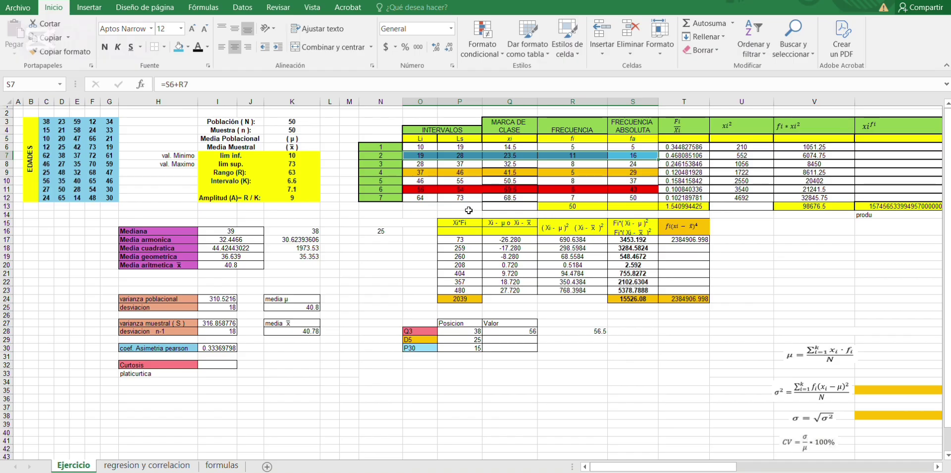
click(442, 213)
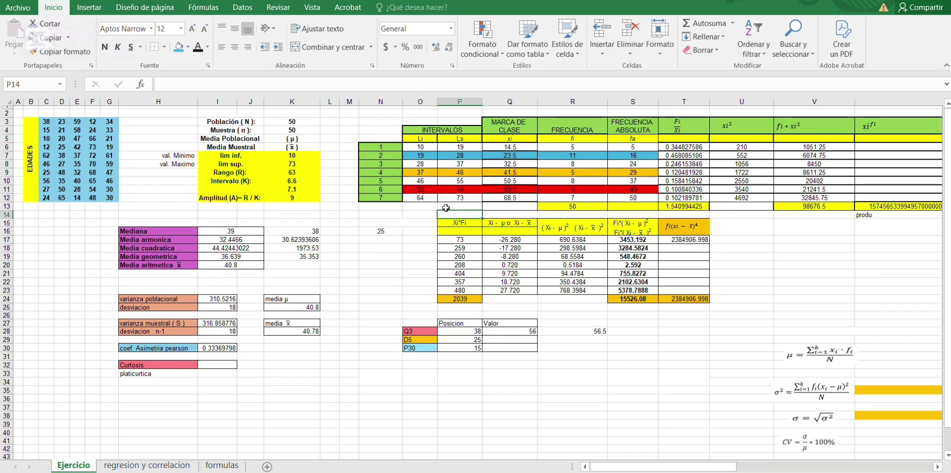
Step: Calculate the D5 value in Q29 with =PERCENTIL.EXC(C3:G12,5/10) over the ages
click(510, 339)
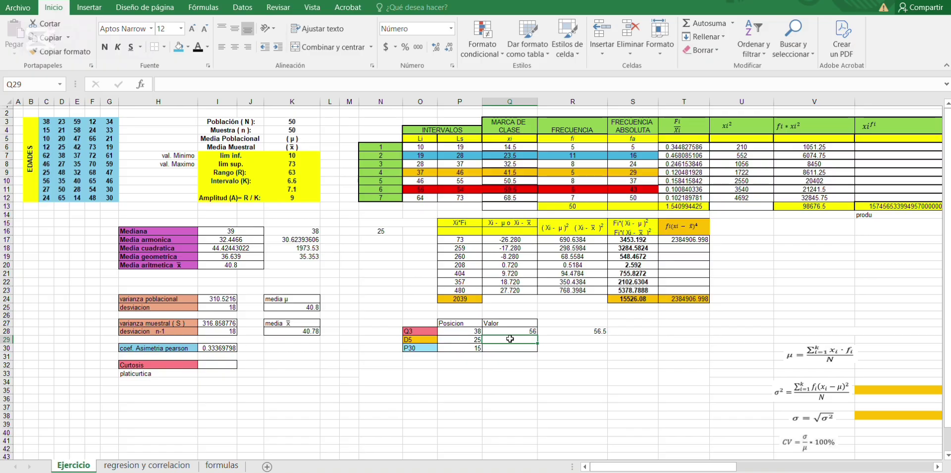
text(=)
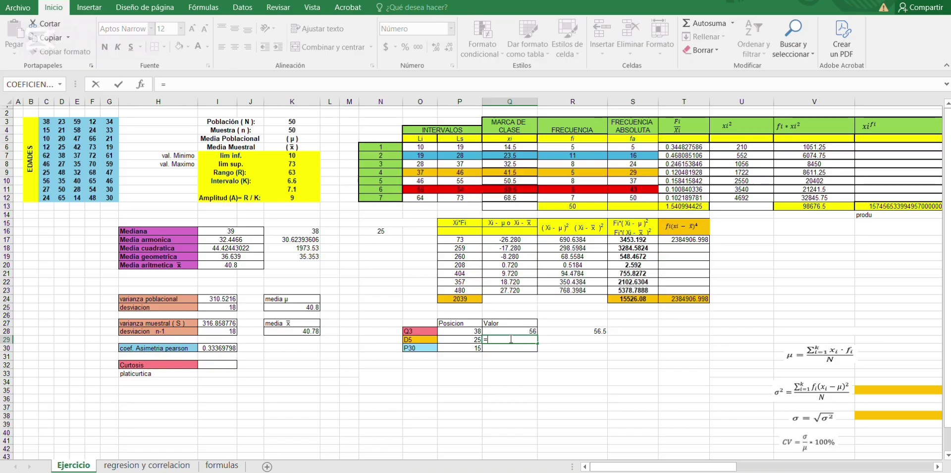
text(per)
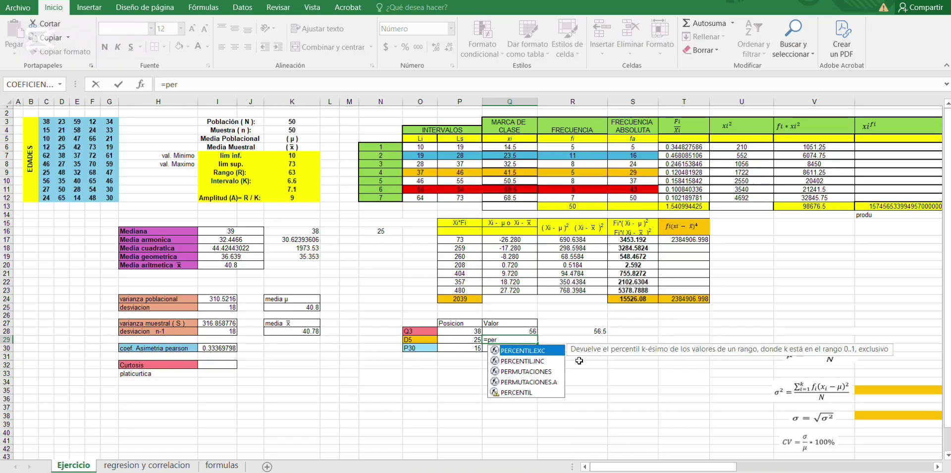
double_click(550, 351)
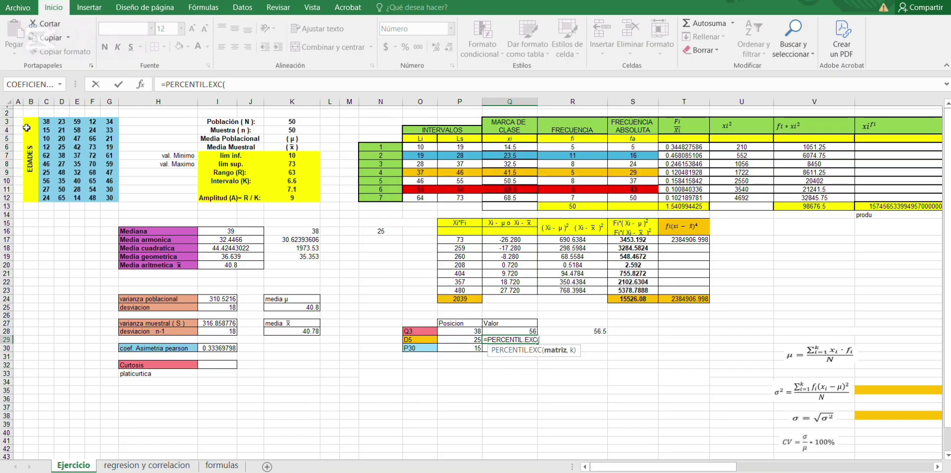
drag(46, 122, 109, 197)
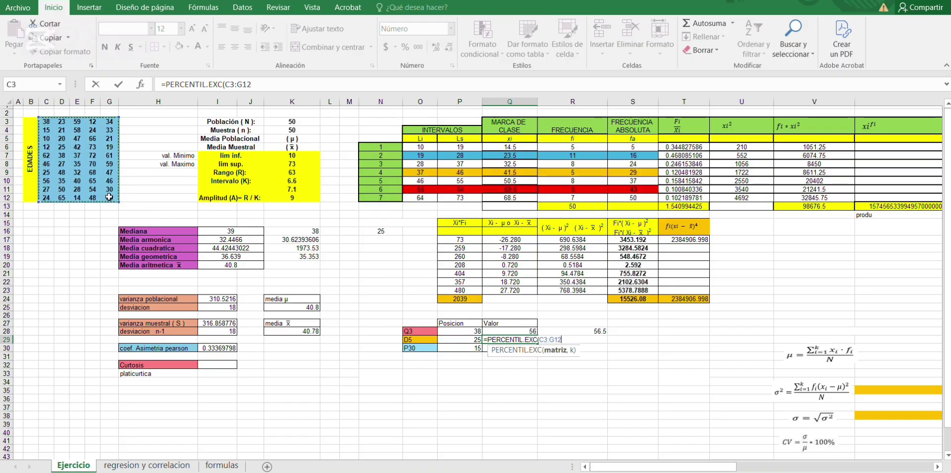
text(,)
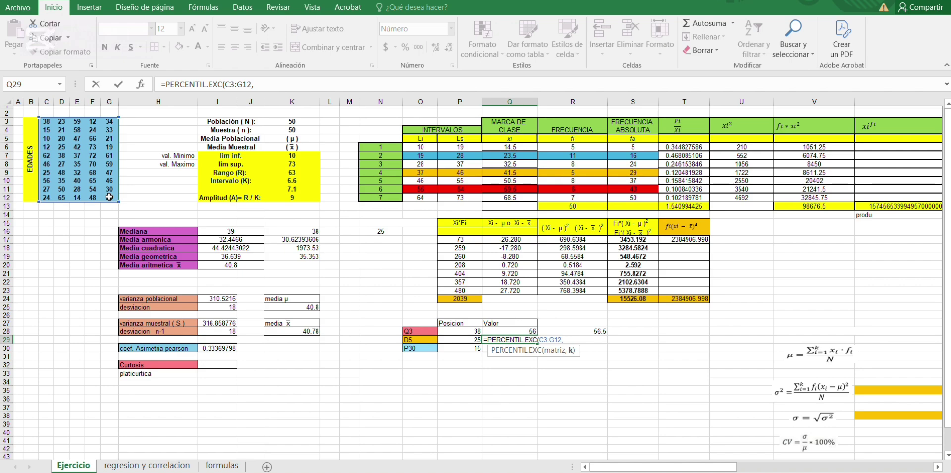
text(5/10))
key(Return)
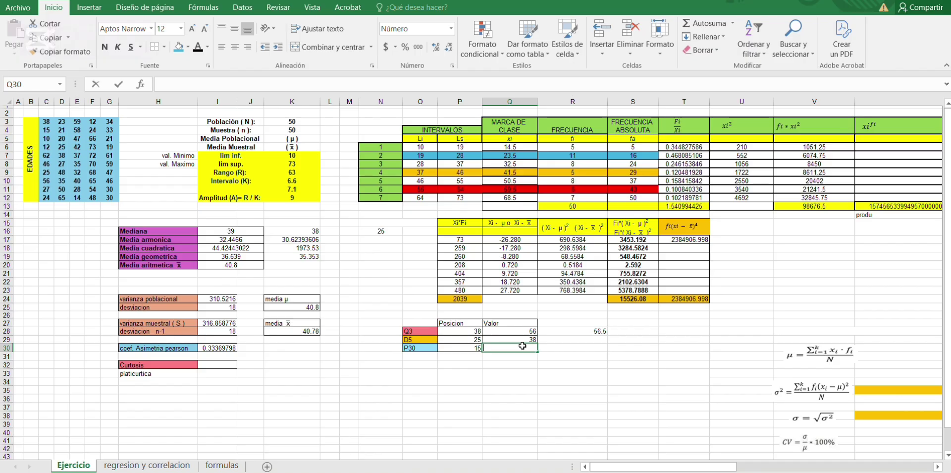
Step: Calculate the P30 value in Q30 with PERCENTIL.EXC over the ages C3:G12, using 0.30 as k
text(=per)
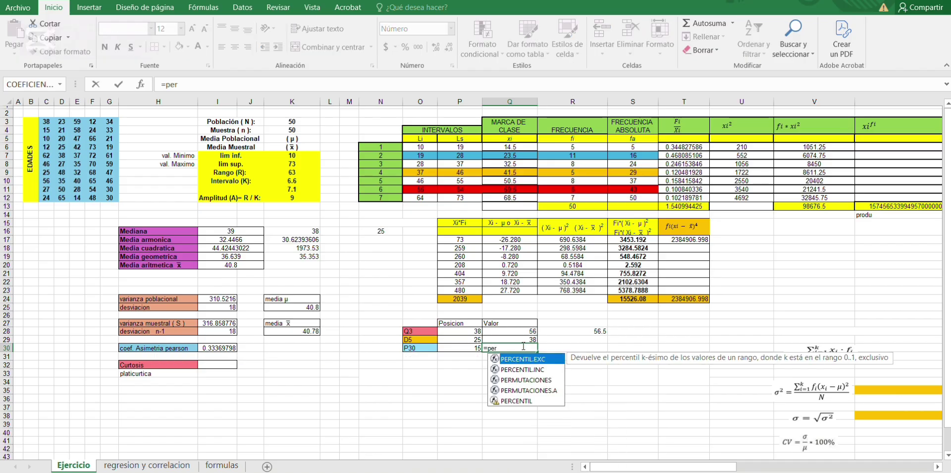
double_click(539, 358)
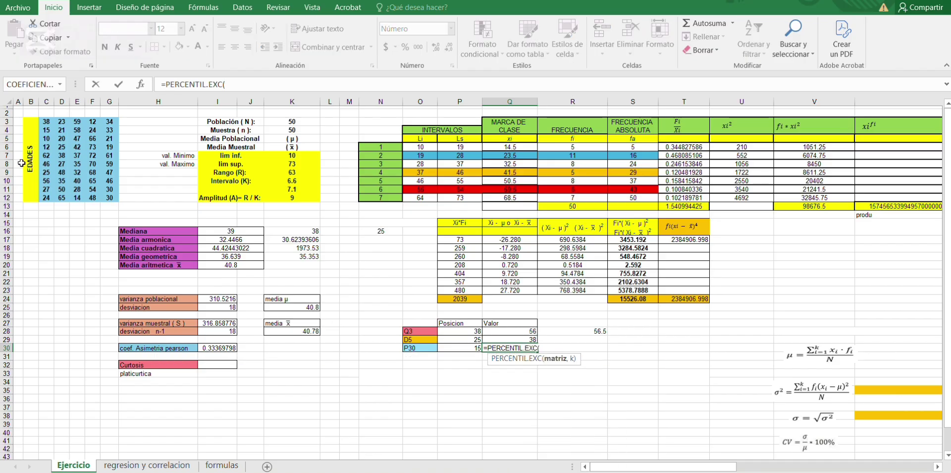
drag(47, 121, 115, 198)
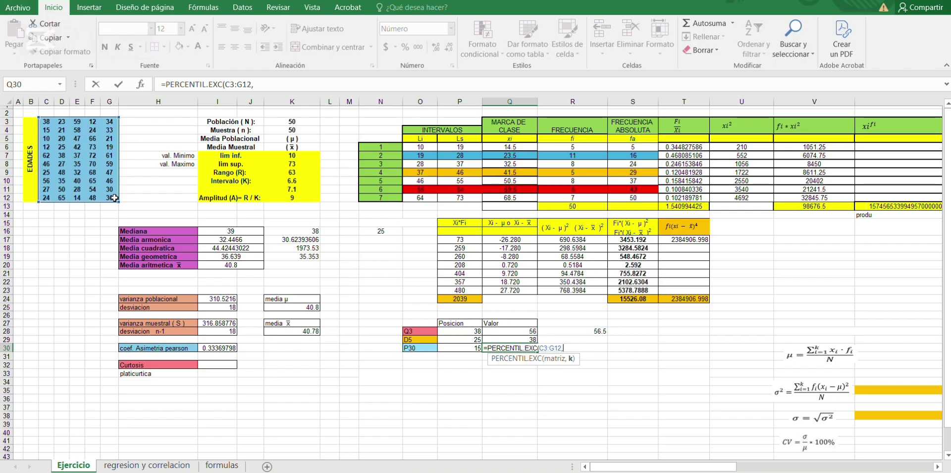
text(0.30)
key(Return)
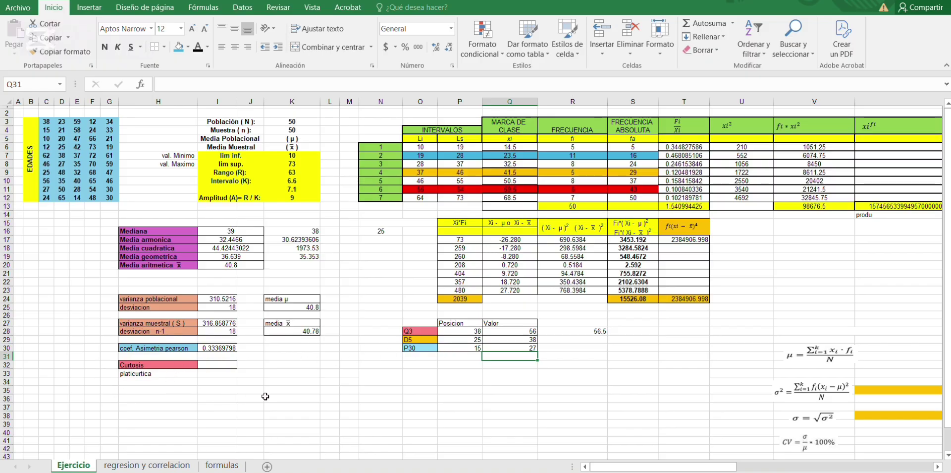
Step: Consult the reference formulas on the formulas sheet, including kurtosis, and return to cell I32 of the Ejercicio sheet
click(222, 465)
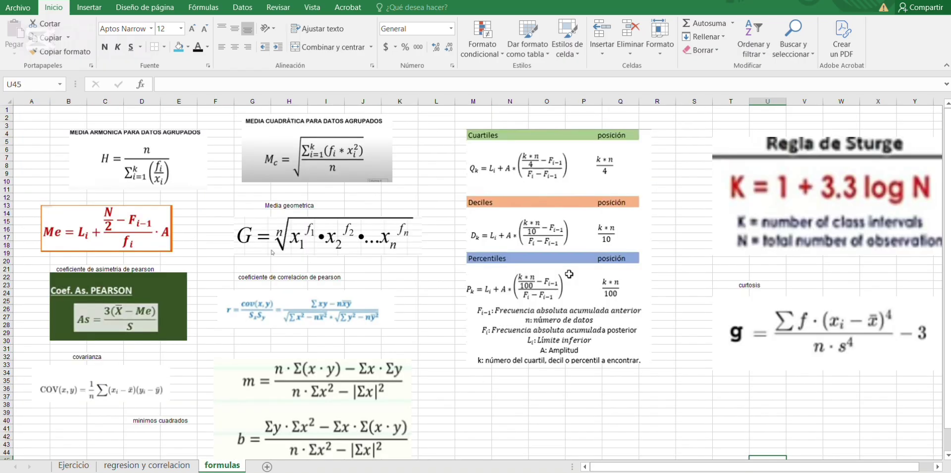
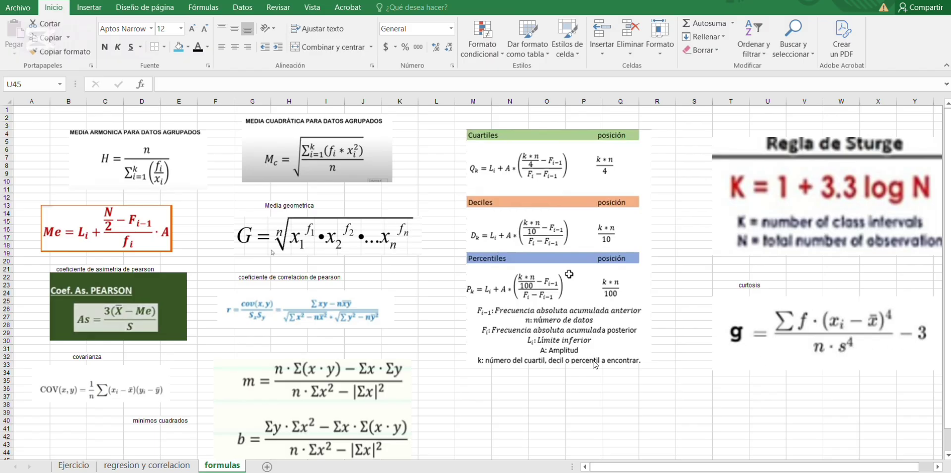
click(74, 466)
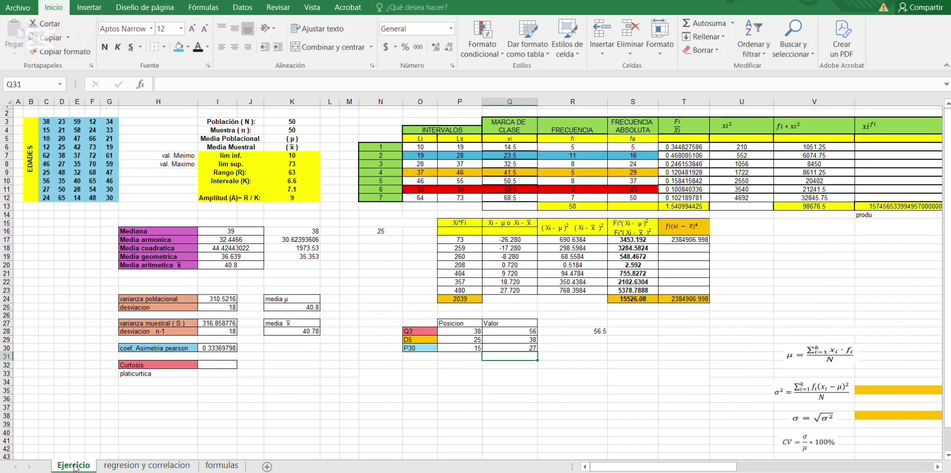
click(232, 364)
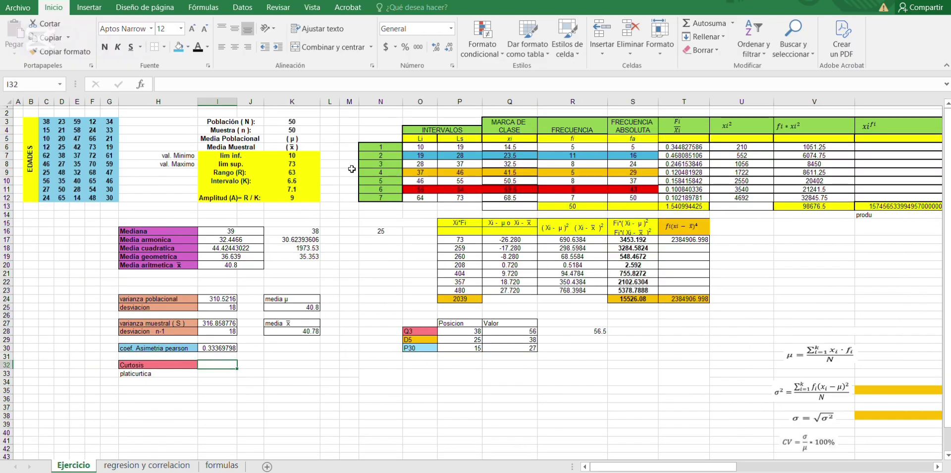
click(412, 4)
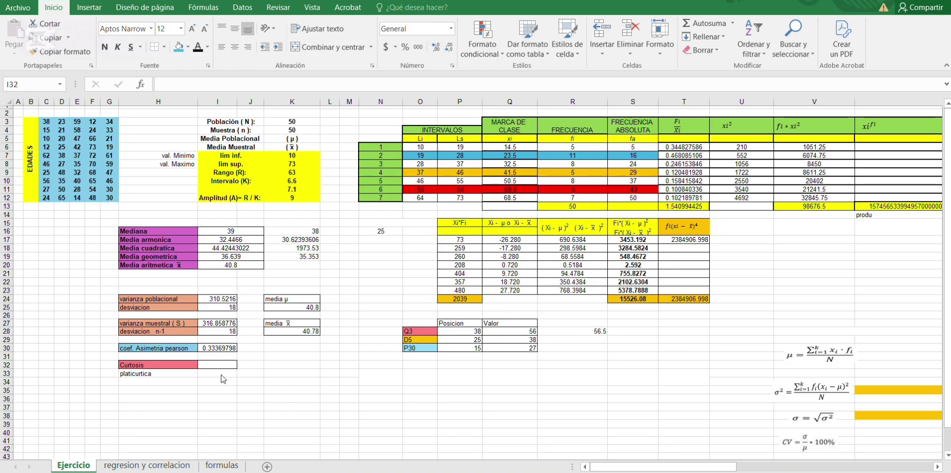
key(Escape)
Step: Check the fi(xi - x̄)^4 formula =R6*(Q6-$I$20)^4 in T17 and copy it down through T23 for the remaining classes
click(680, 240)
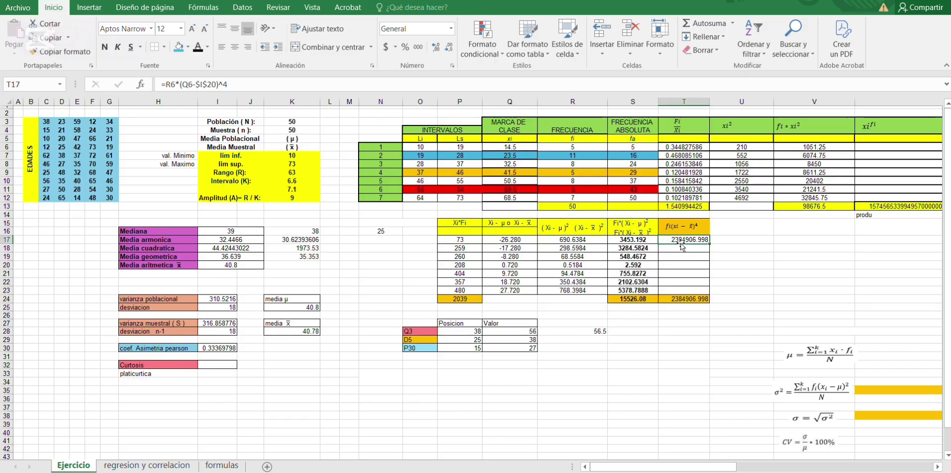
click(557, 85)
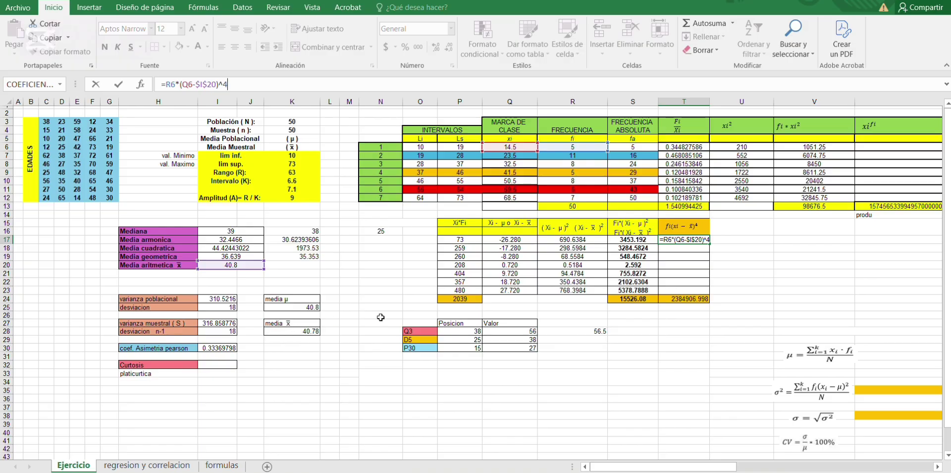
key(Return)
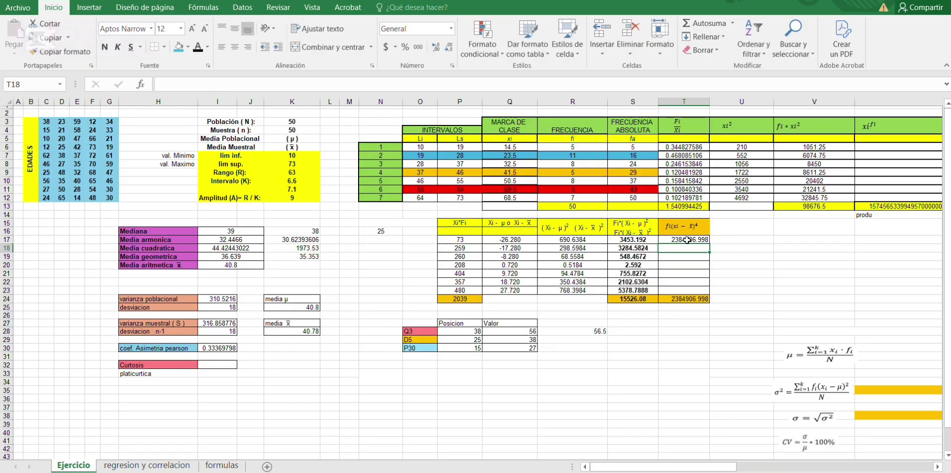
click(690, 240)
drag(705, 242, 699, 293)
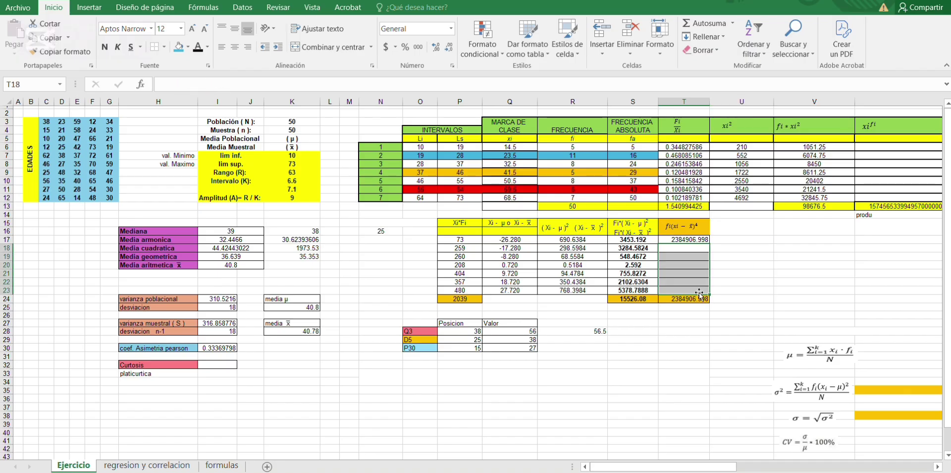
click(693, 239)
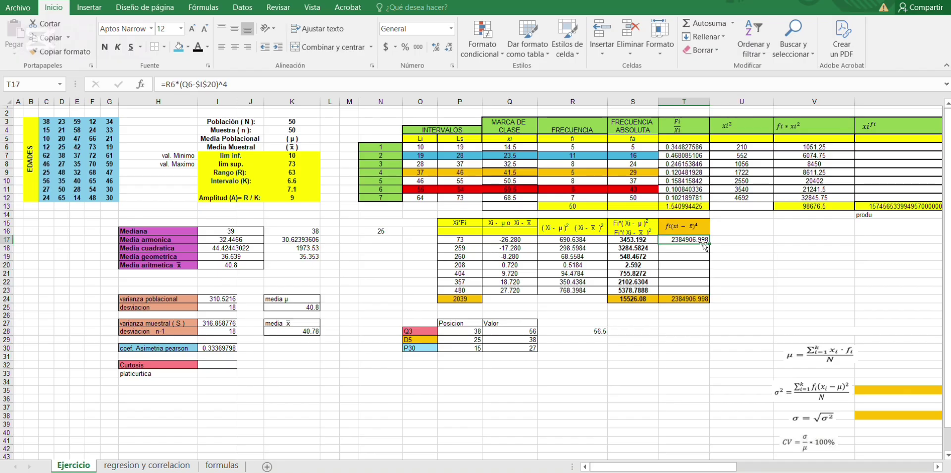
drag(712, 244, 708, 294)
click(685, 314)
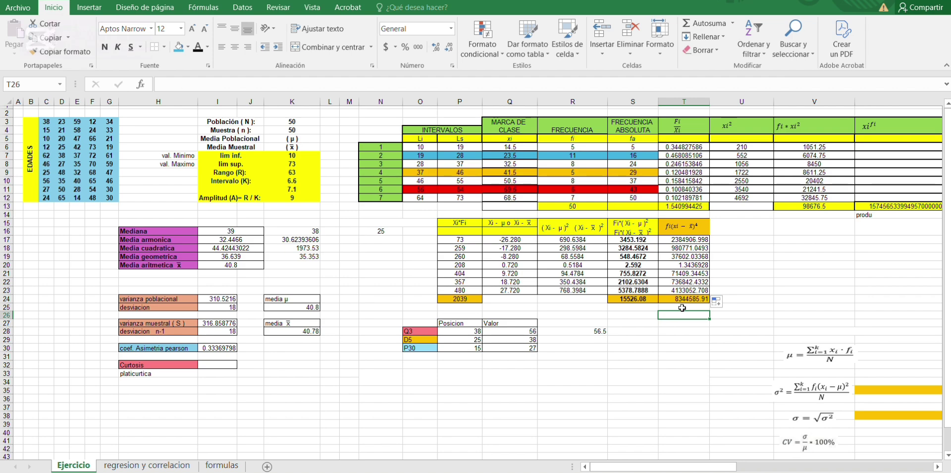
Step: Calculate the kurtosis in I32 with =(T24/(K4*(I28)^4))-3
click(227, 364)
text(=T24)
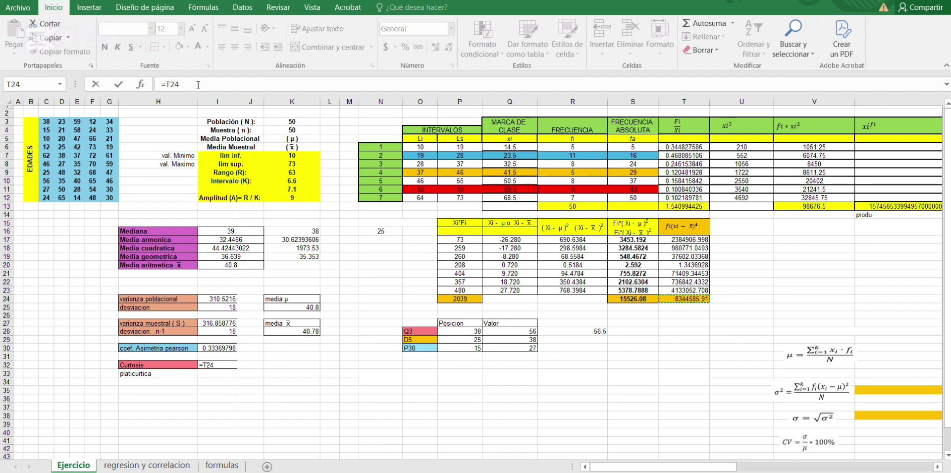
click(198, 82)
click(167, 84)
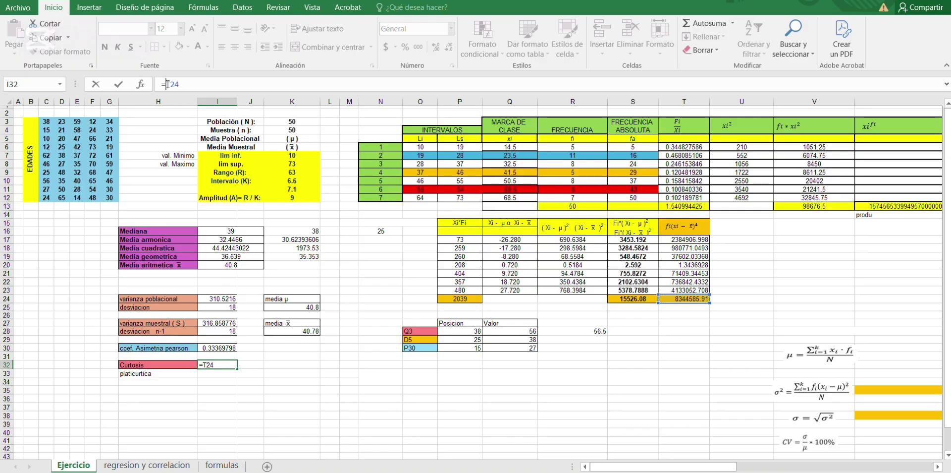
text(()
click(291, 129)
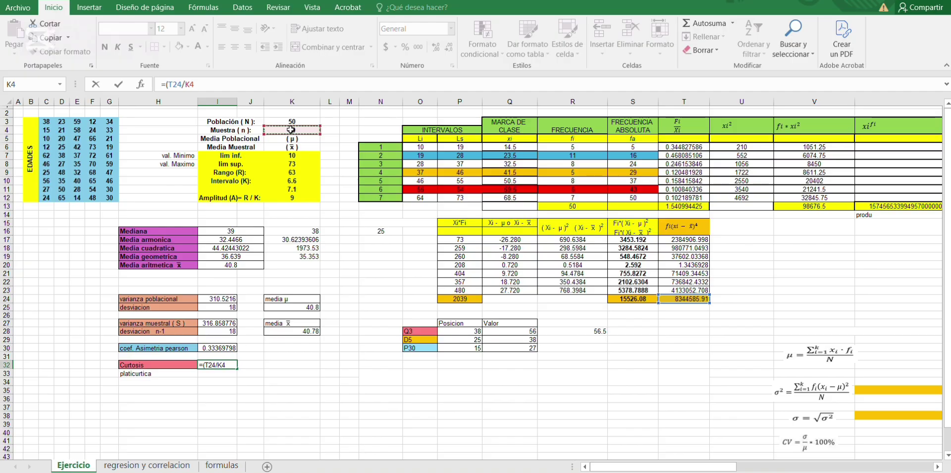
click(187, 85)
text((K4*()
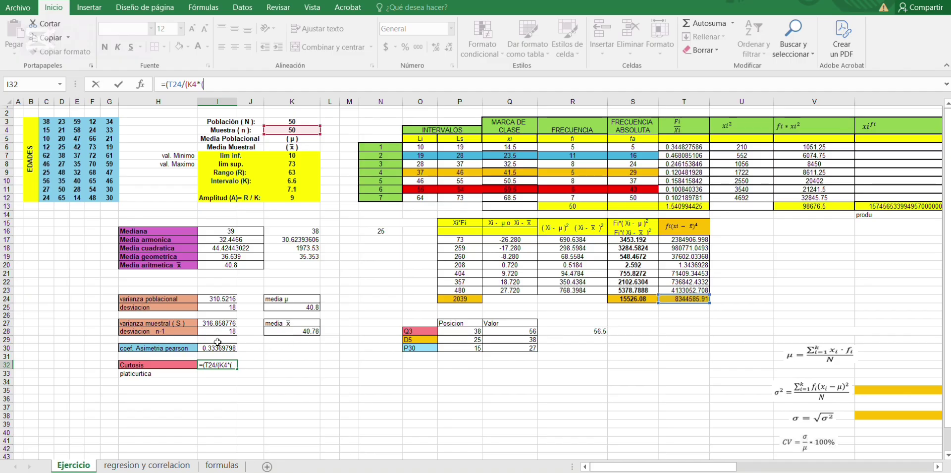
click(214, 332)
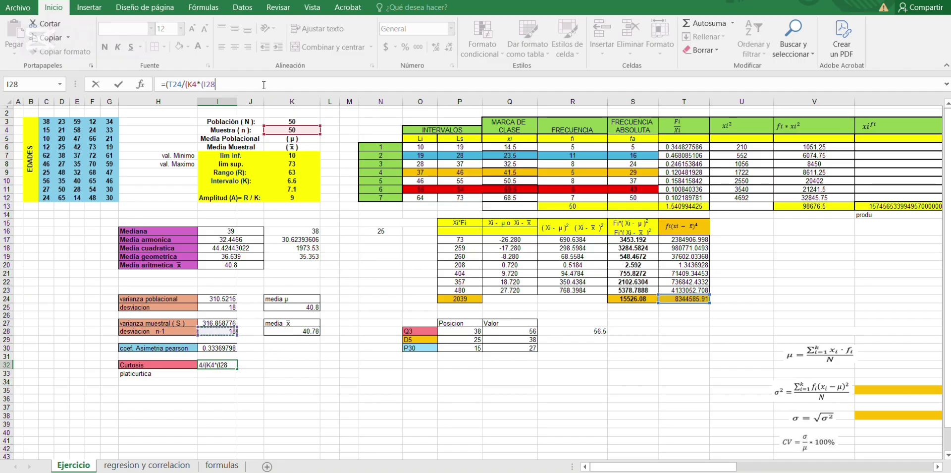
text()^4)))
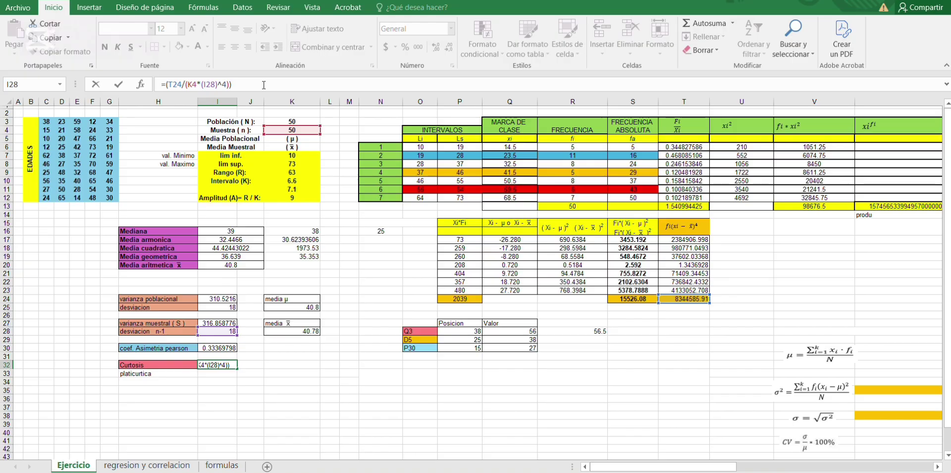
text(-3)
key(Return)
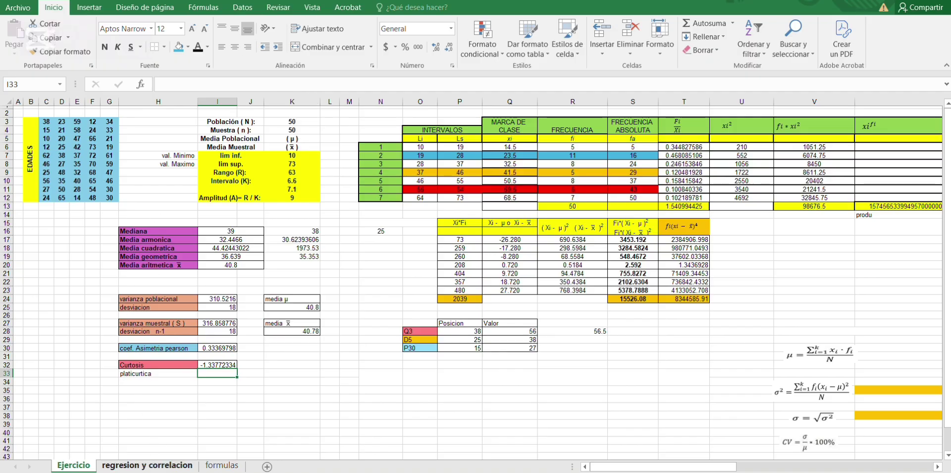
Step: On the regresion y correlacion sheet, calculate the slope in I4 with =PENDIENTE(D5:D13,C5:C13)
click(146, 464)
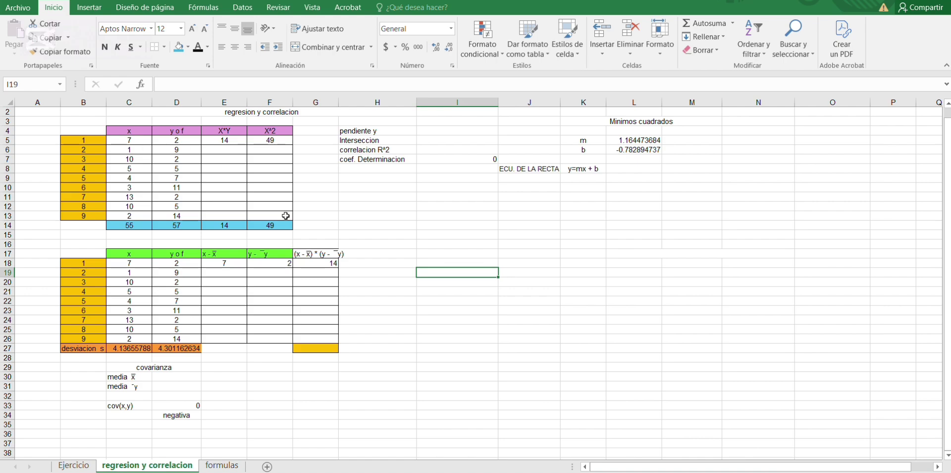
click(468, 130)
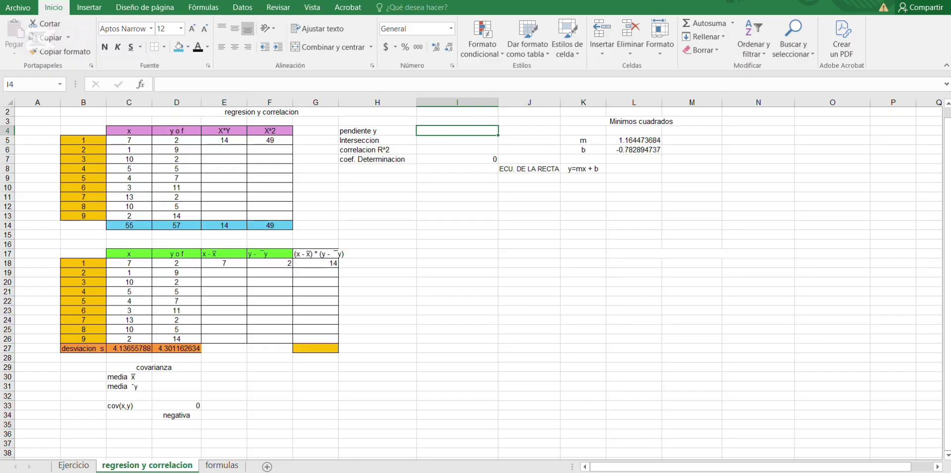
key(ctrl+z)
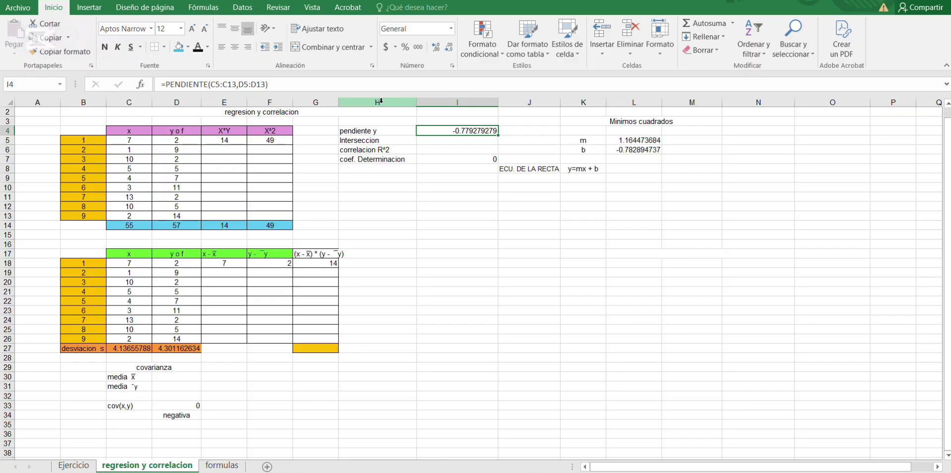
text(=PENDIENTE()
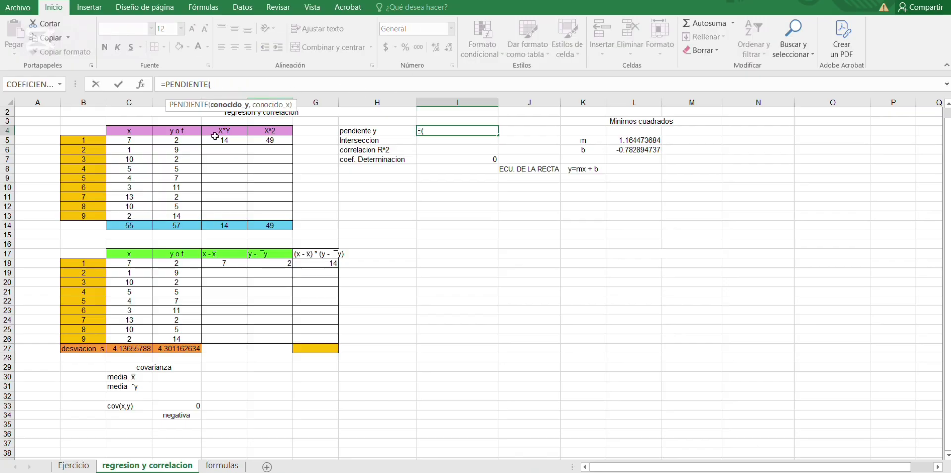
drag(172, 141, 177, 215)
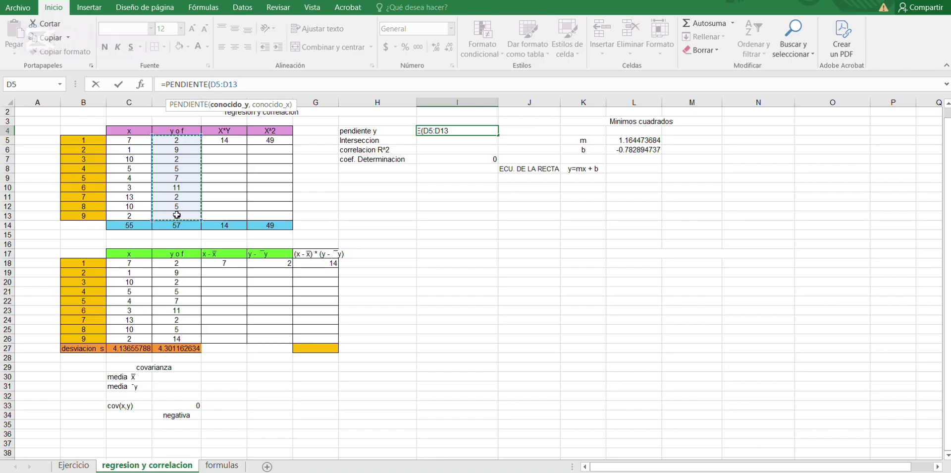
text(,)
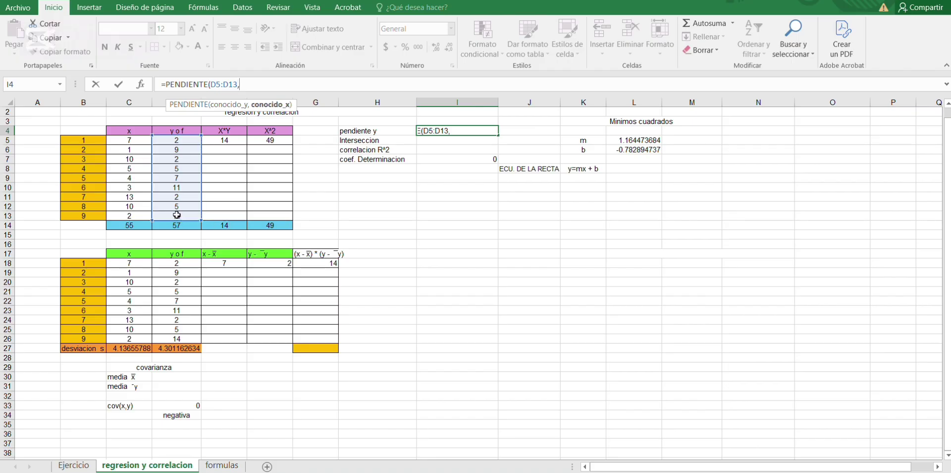
click(130, 141)
drag(128, 148, 126, 215)
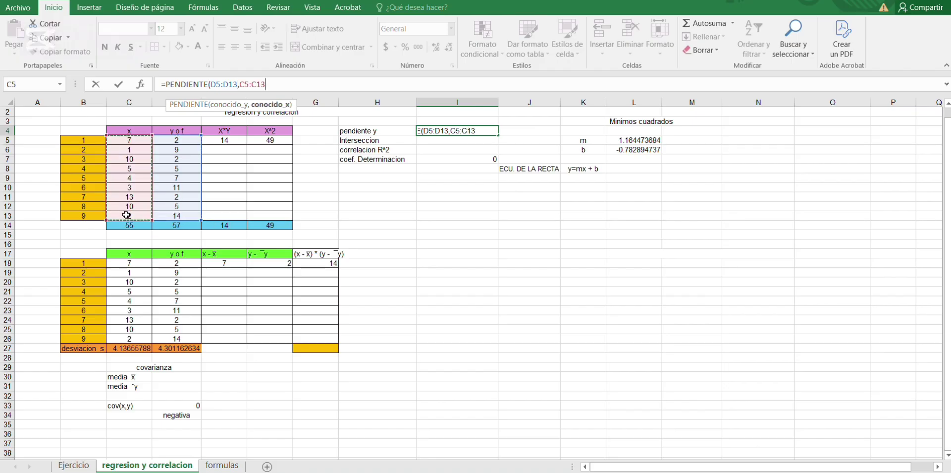
text())
key(Return)
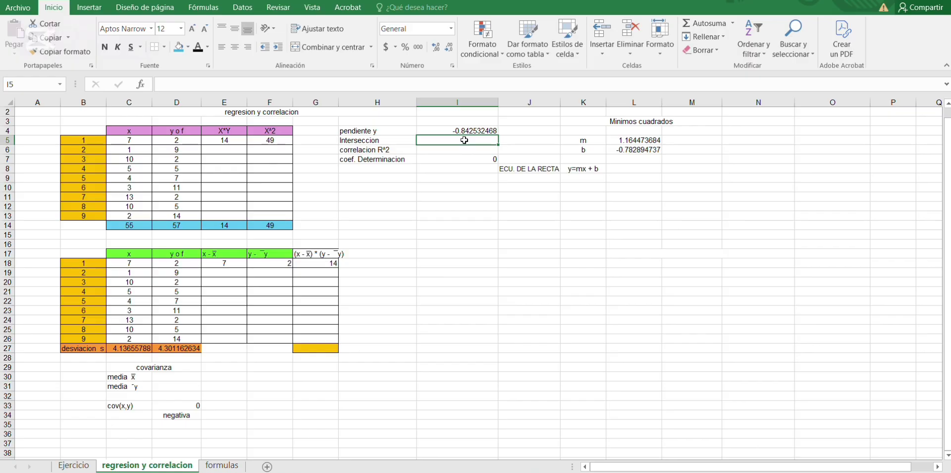
Step: Calculate the intercept in I5 with INTERSECCION.EJE, using D5:D13 as known y and C5:C13 as known x
text(=)
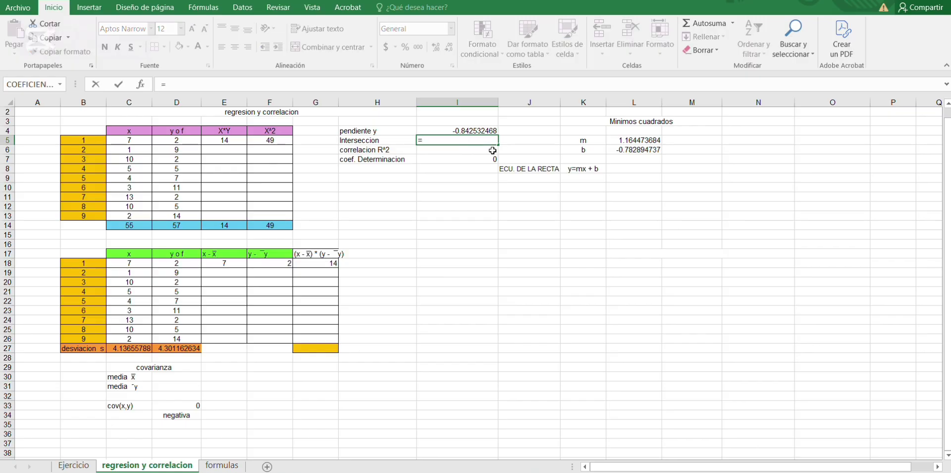
text(in)
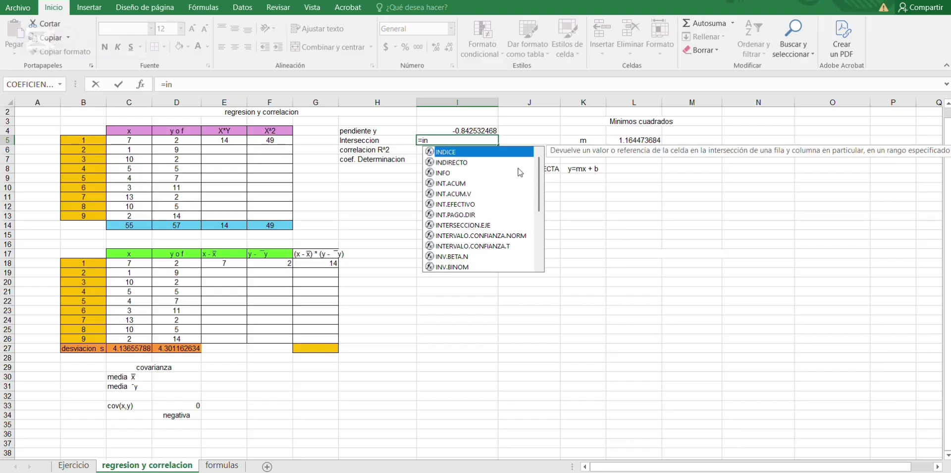
text(te)
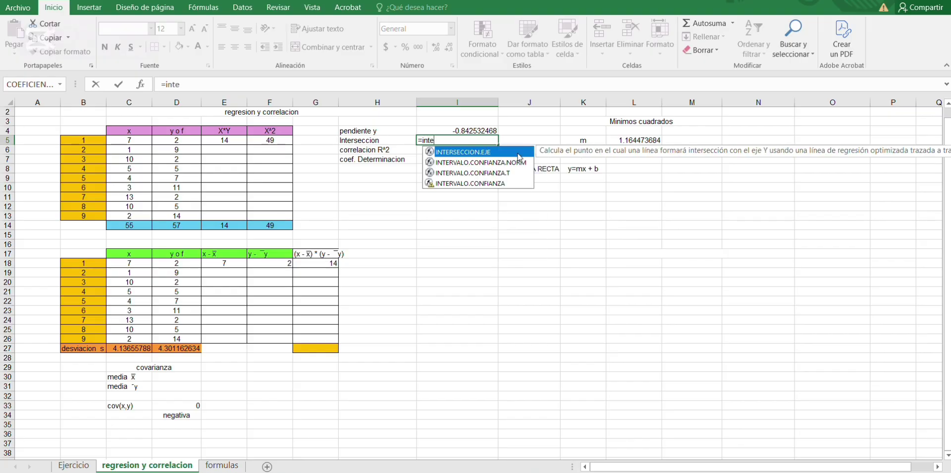
double_click(493, 153)
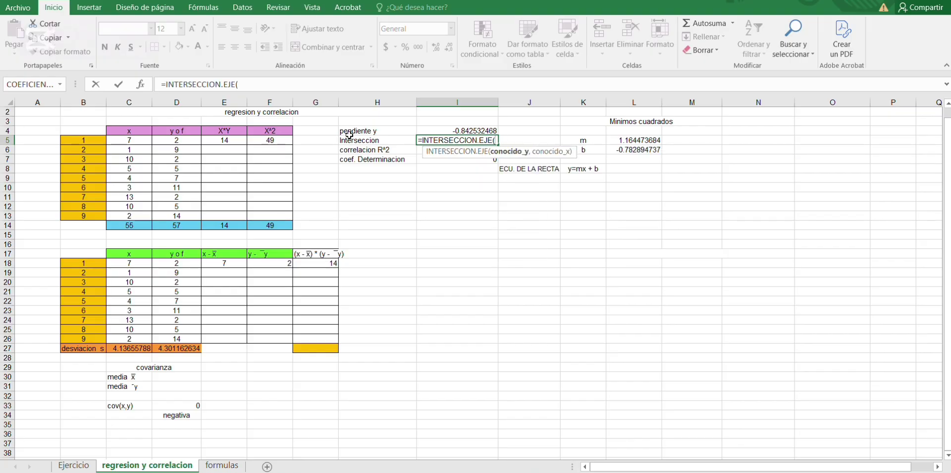
drag(198, 142, 193, 217)
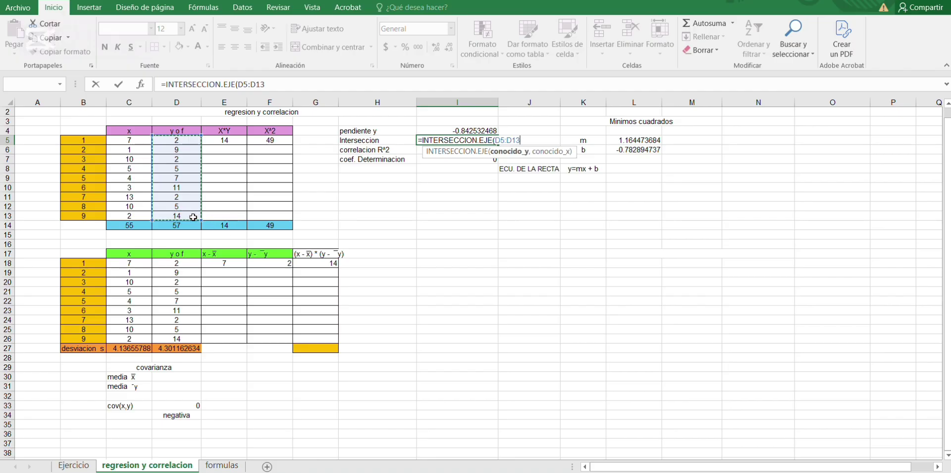
text(,)
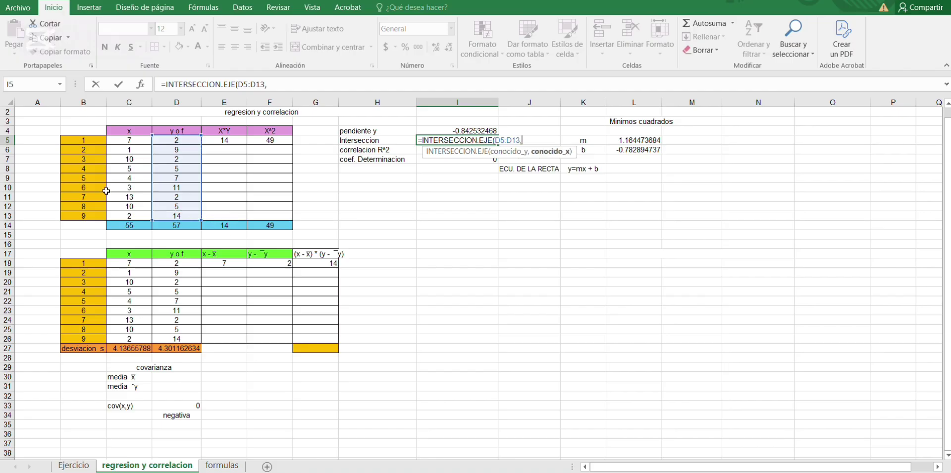
drag(130, 140, 136, 220)
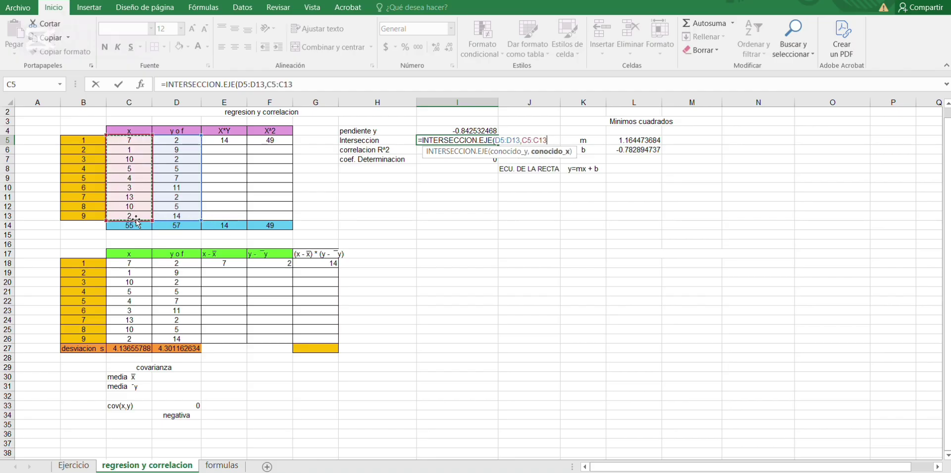
key(Return)
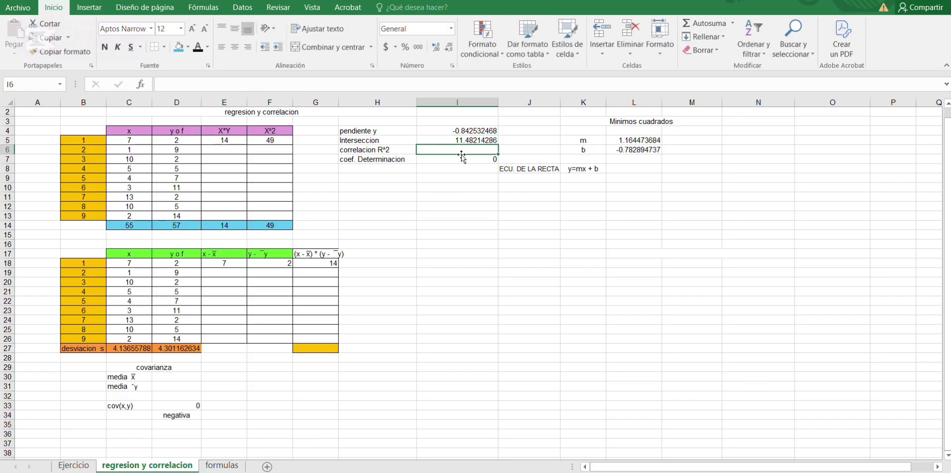
Step: Calculate the correlation in I6 with =PEARSON(D5:D13,C5:C13)
text(=)
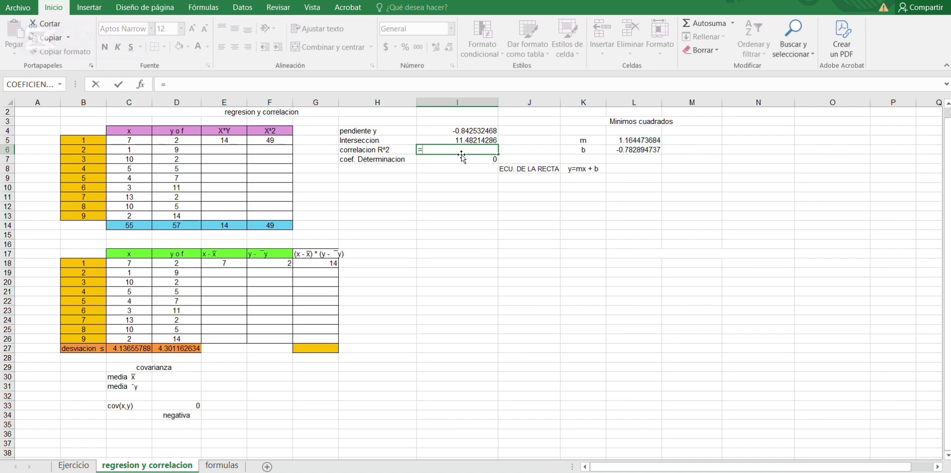
text(pe)
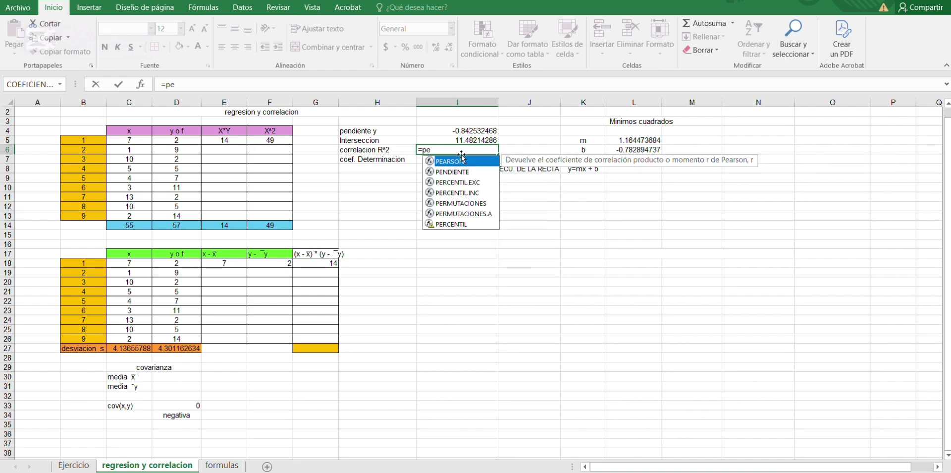
double_click(471, 163)
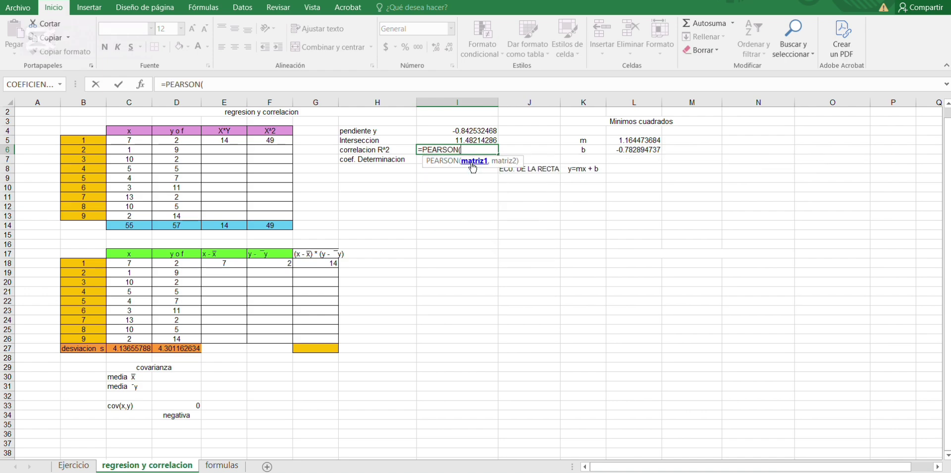
click(137, 142)
key(BackSpace)
drag(177, 140, 193, 216)
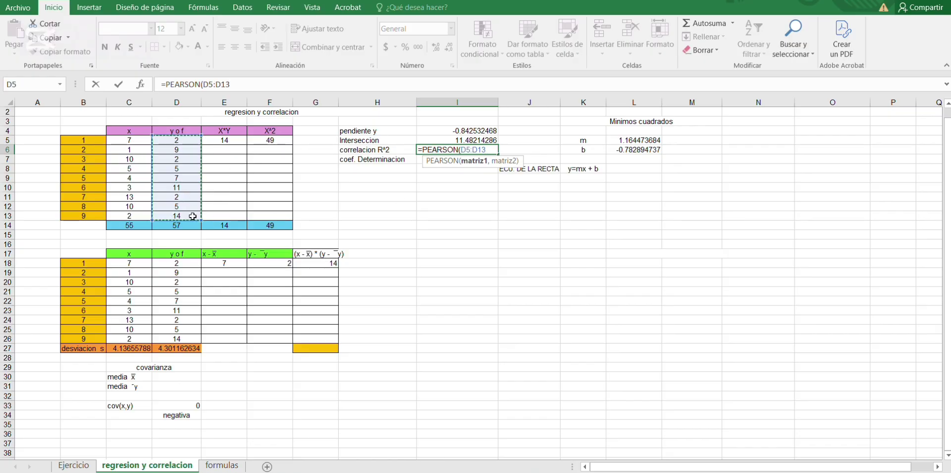
text(,)
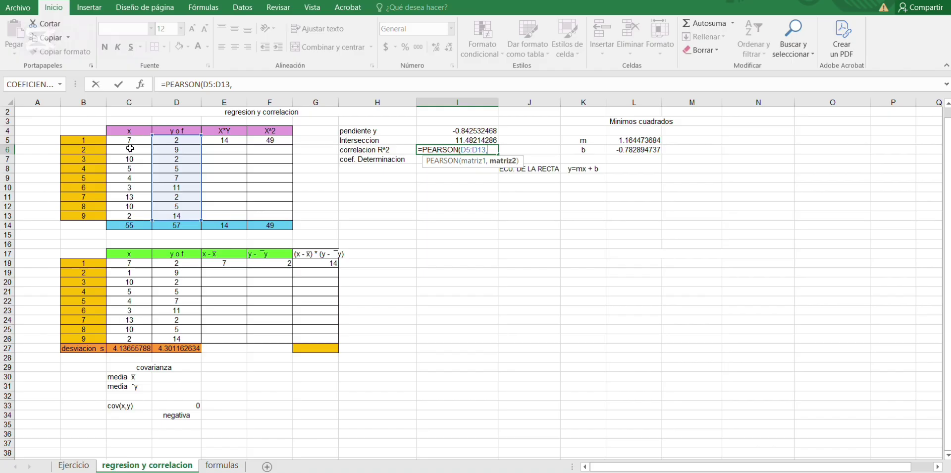
drag(129, 141, 129, 212)
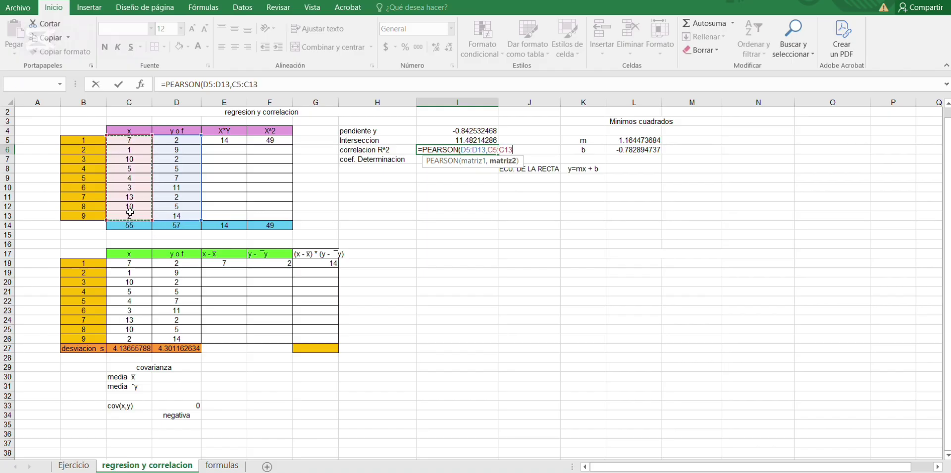
text())
key(Return)
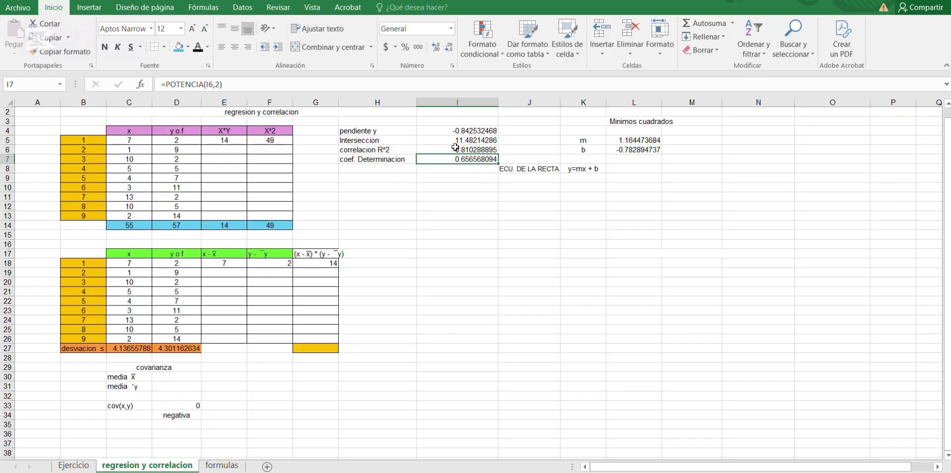
Step: Check the coefficient of determination formula =POTENCIA(I6,2) in I7
click(394, 83)
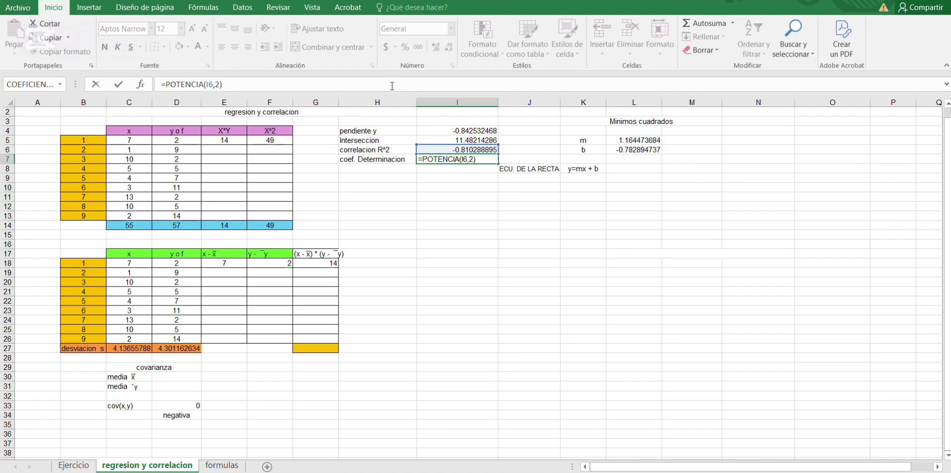
key(Return)
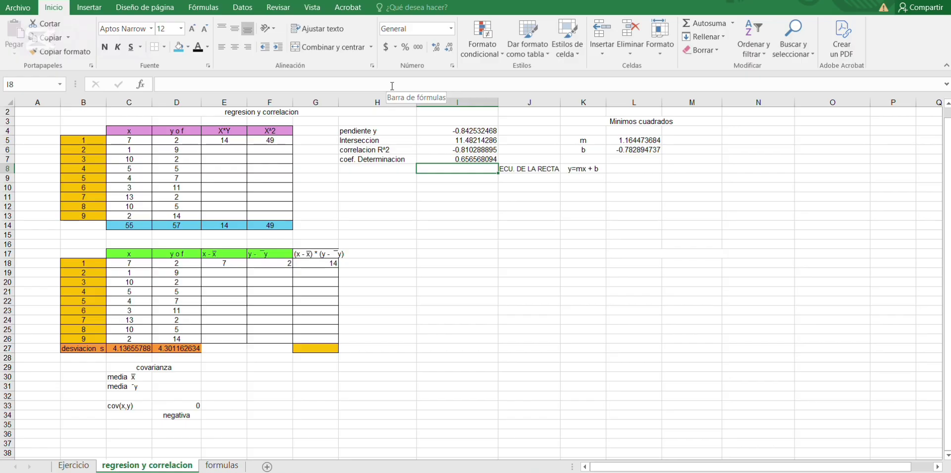
click(482, 214)
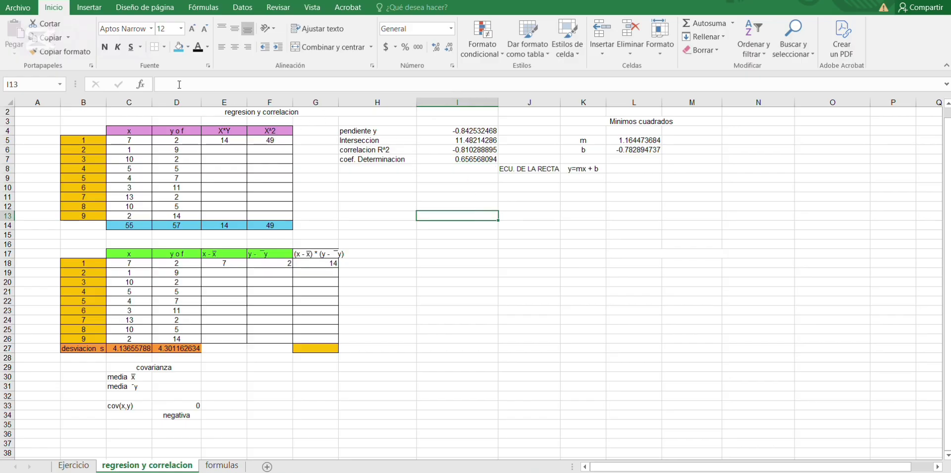
Step: Copy the X*Y formula from E5 down through E13 and the X^2 formula from F5 down through F13
click(228, 142)
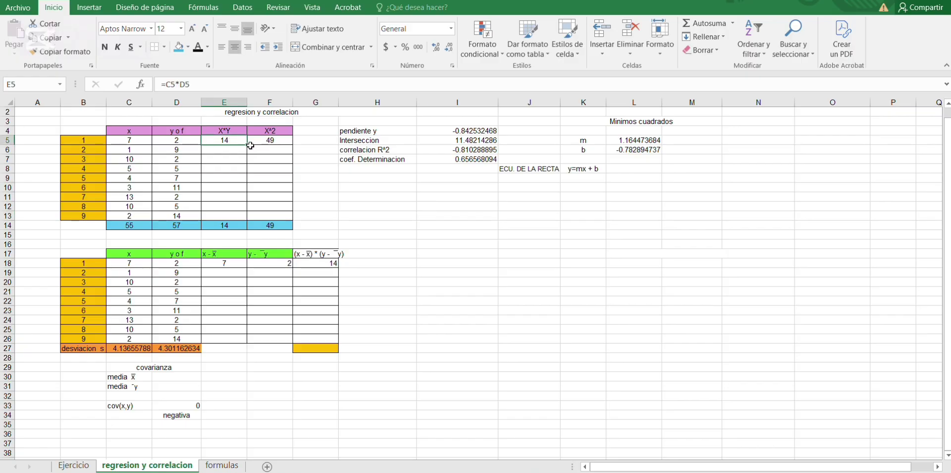
drag(245, 147, 246, 210)
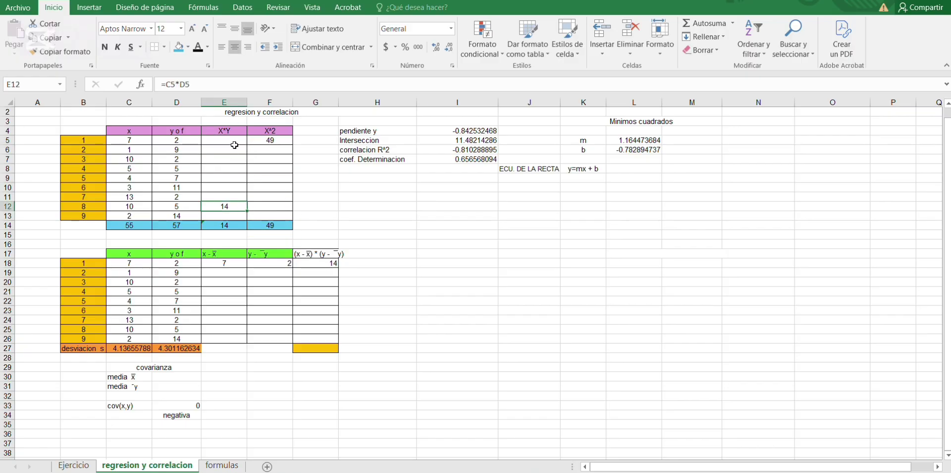
key(ctrl+z)
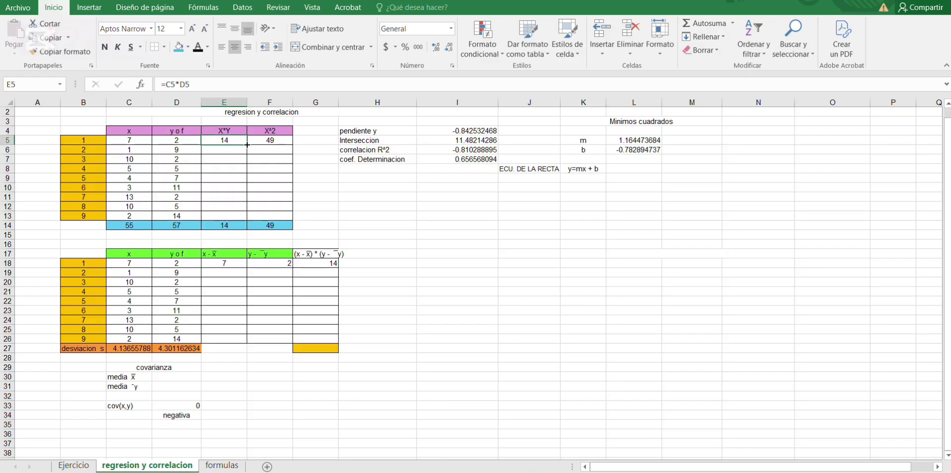
drag(247, 144, 247, 221)
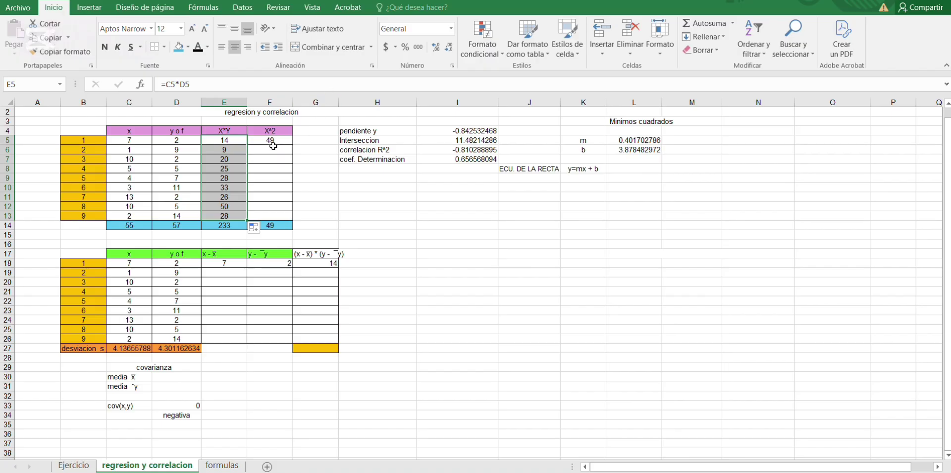
click(272, 142)
drag(292, 145, 293, 221)
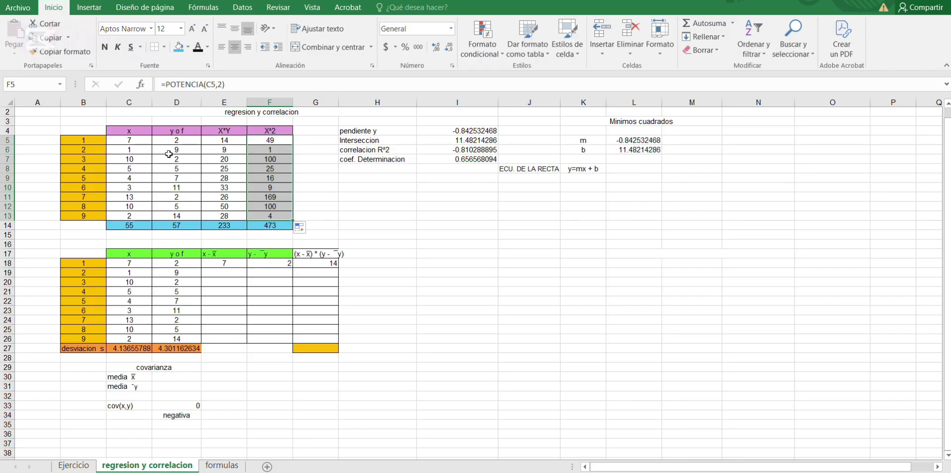
click(354, 185)
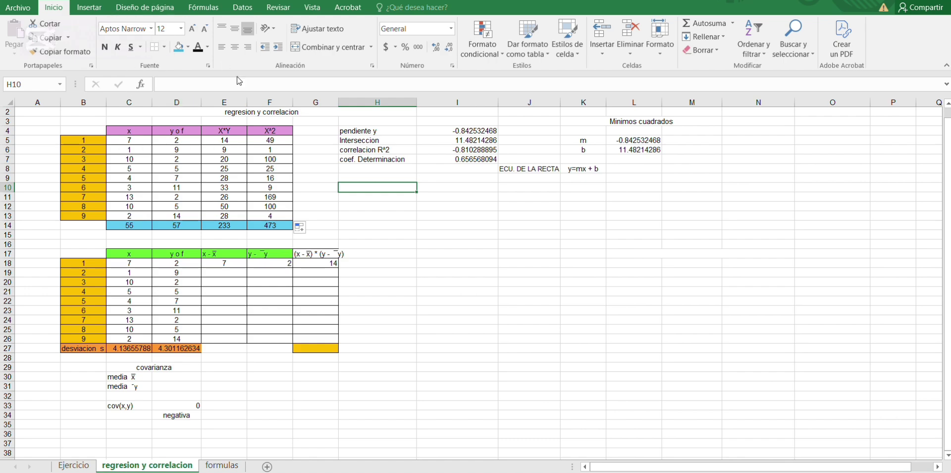
Step: Insert a markers-only scatter chart of C5:D13 and place it below the line equation y=mx + b
drag(127, 143, 178, 216)
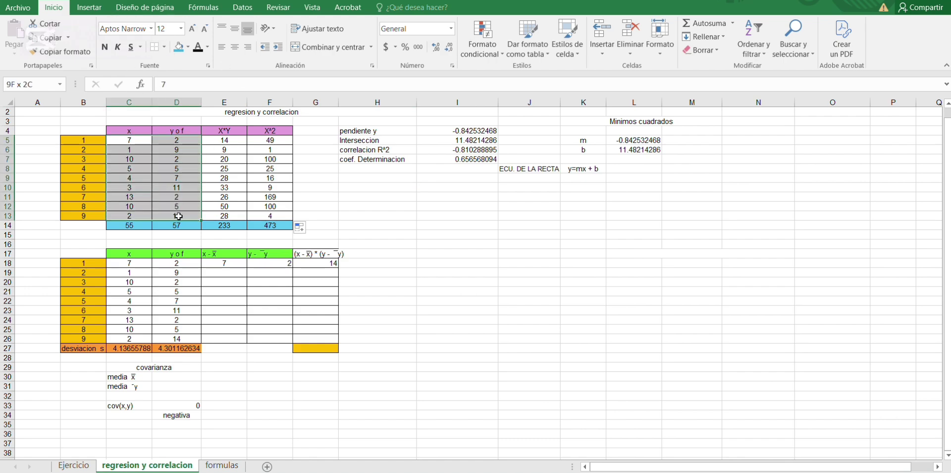
click(89, 8)
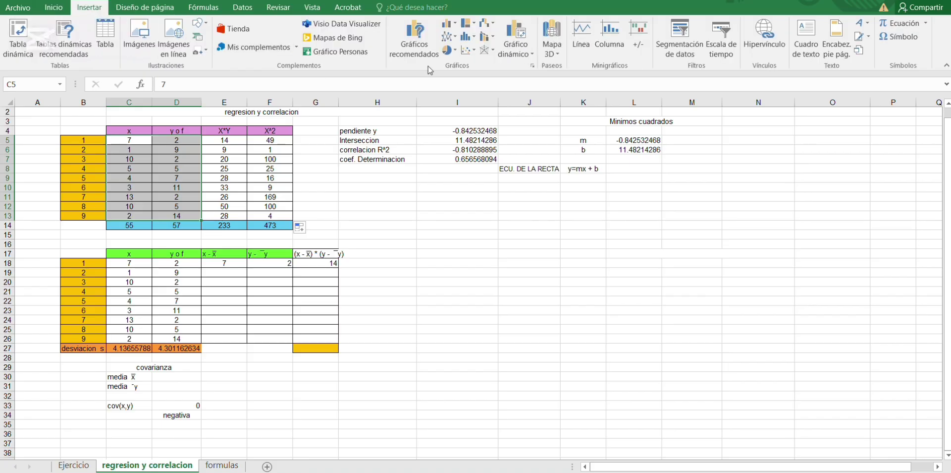
click(476, 52)
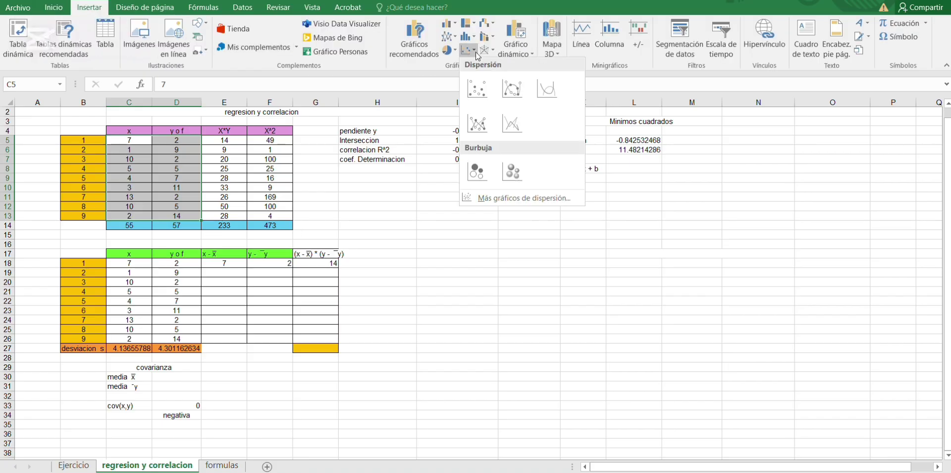
click(479, 89)
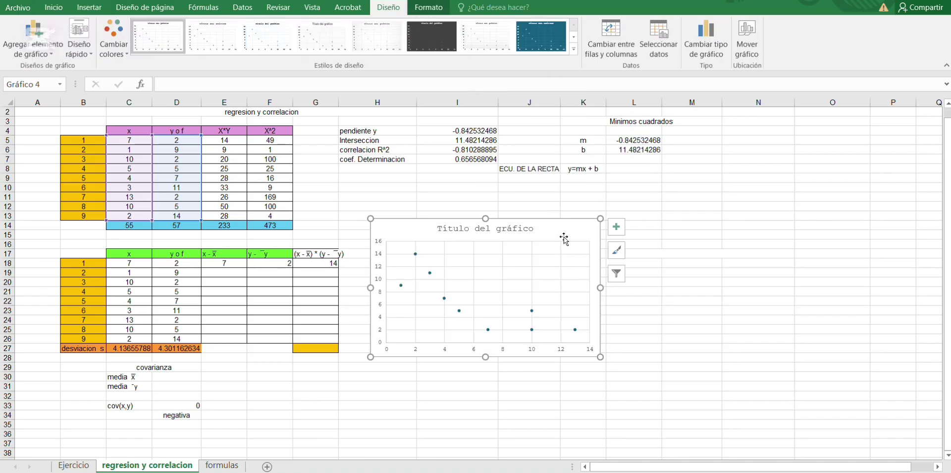
drag(564, 238, 661, 209)
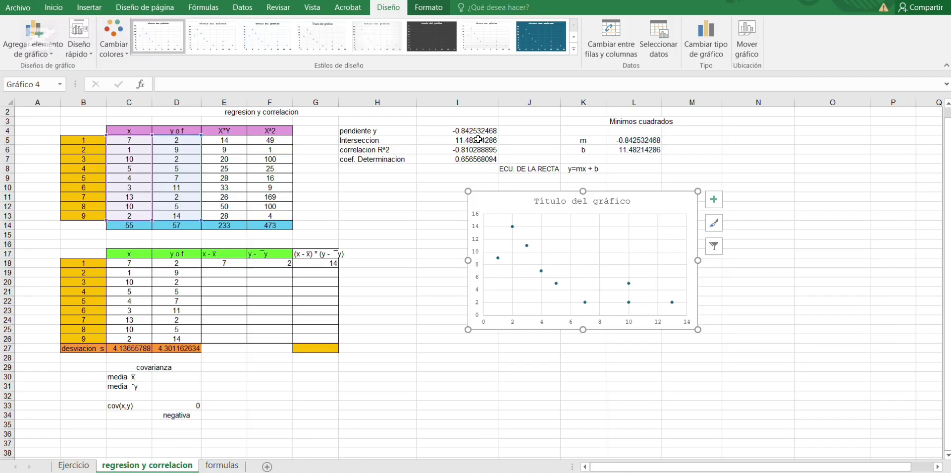
Step: Add a linear trendline to the scatter series, show its equation and R squared value, and move that label above the line
click(527, 245)
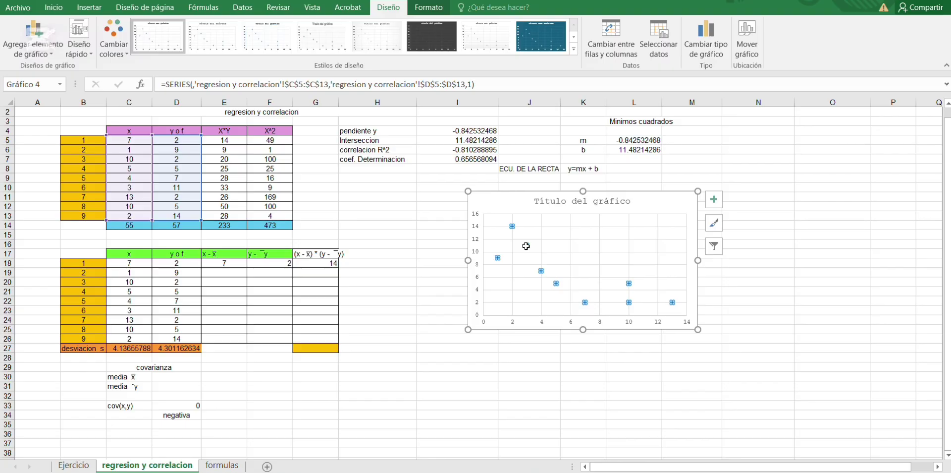
right_click(526, 246)
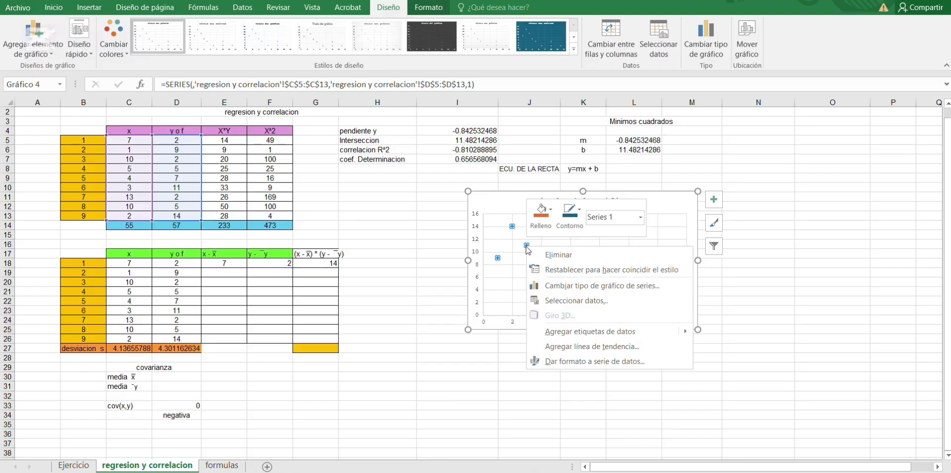
click(576, 347)
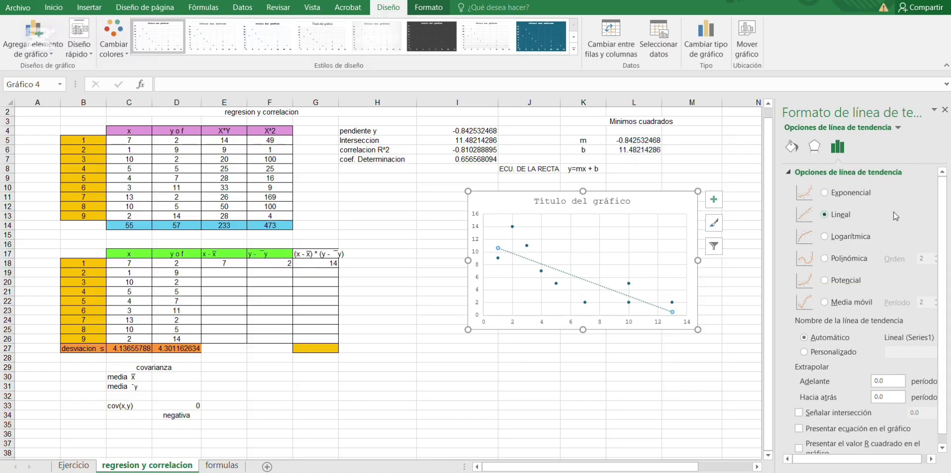
scroll(896, 215, down, 1)
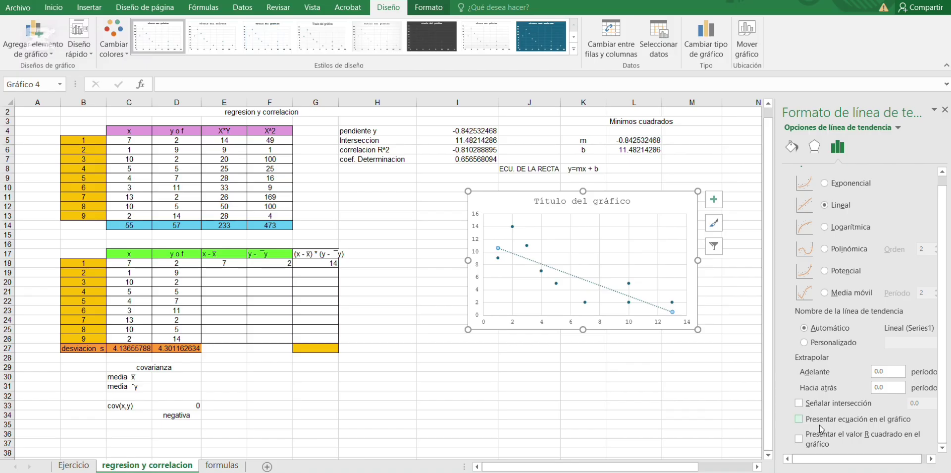
click(848, 420)
click(798, 440)
drag(639, 312, 646, 240)
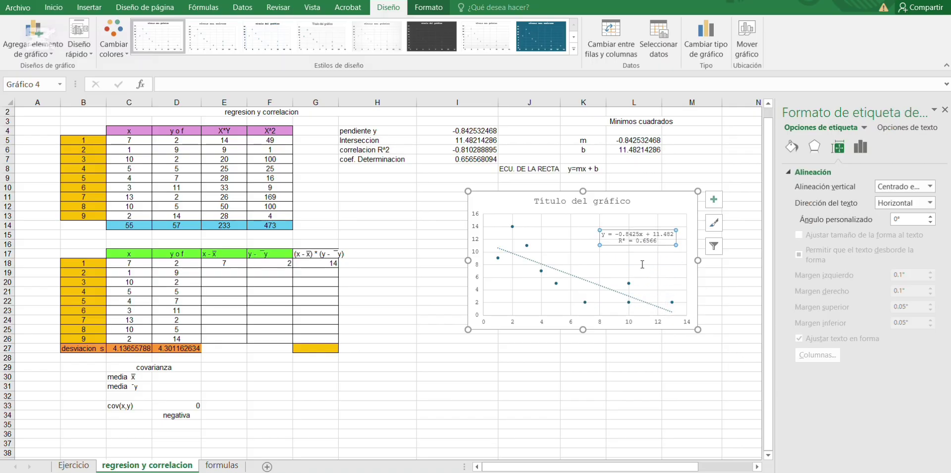
click(734, 300)
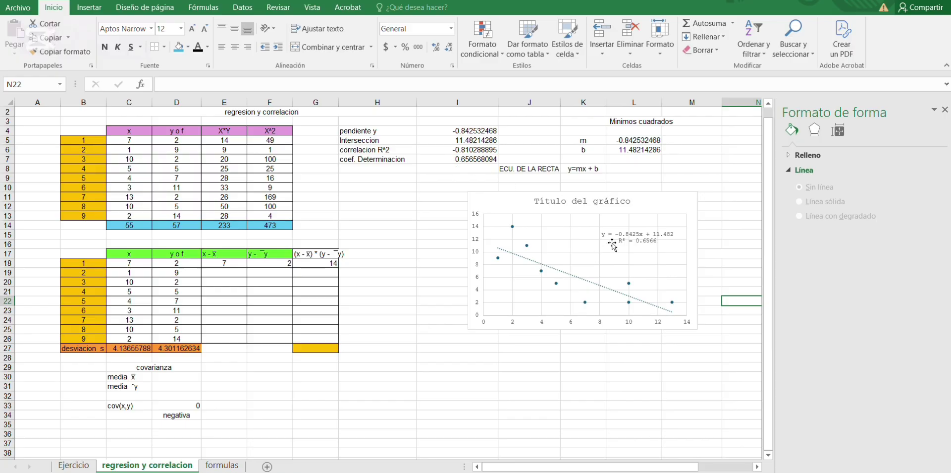
click(945, 109)
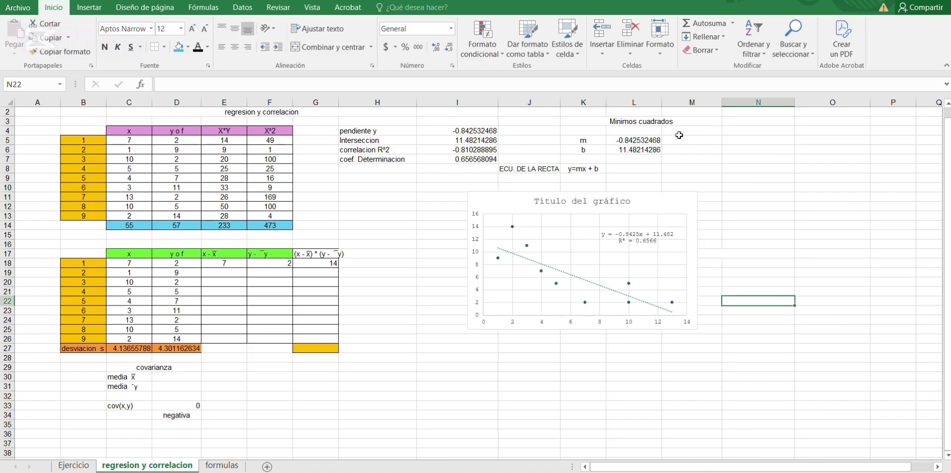
Step: Compare the least-squares slope formula in L5 with the m and b formulas on the formulas sheet
click(638, 140)
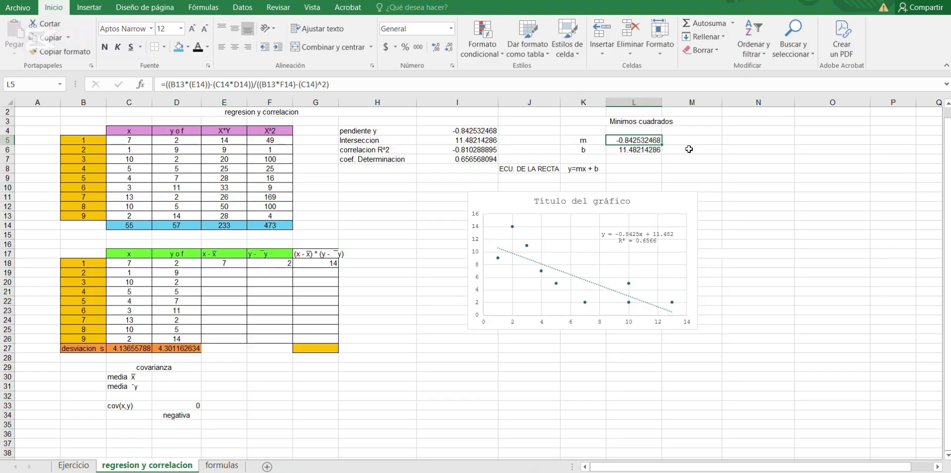
click(214, 465)
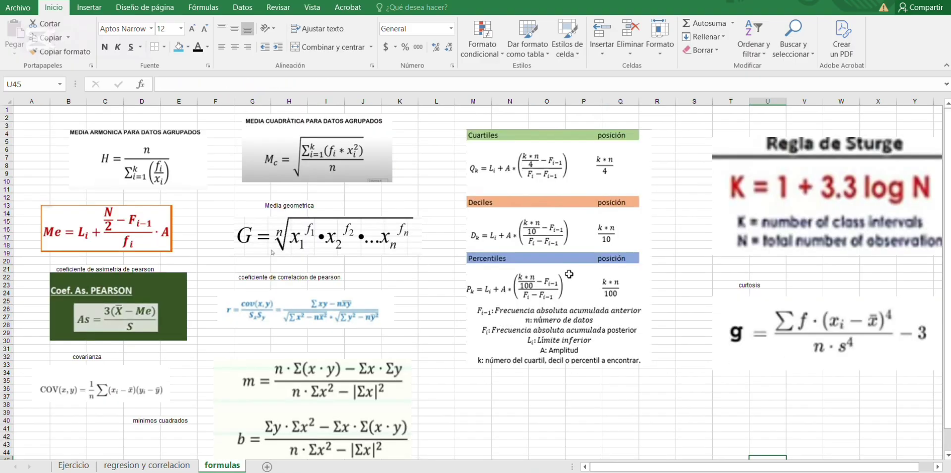
scroll(916, 338, down, 1)
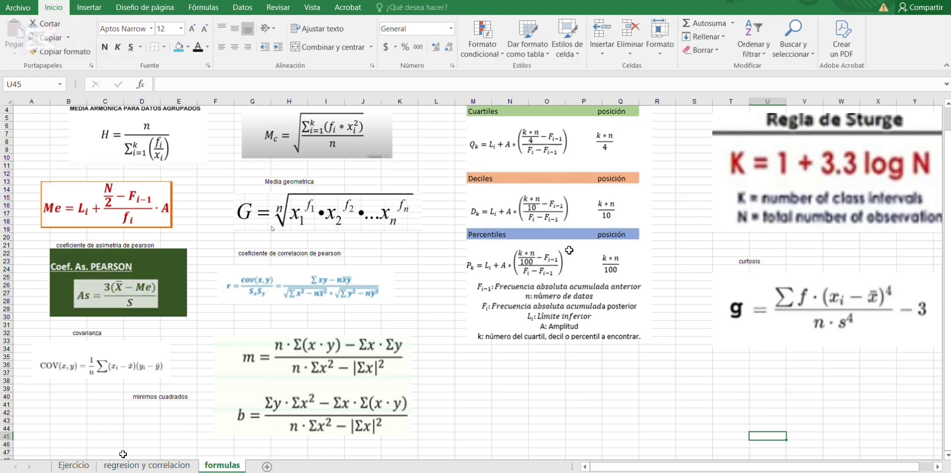
click(73, 465)
click(118, 466)
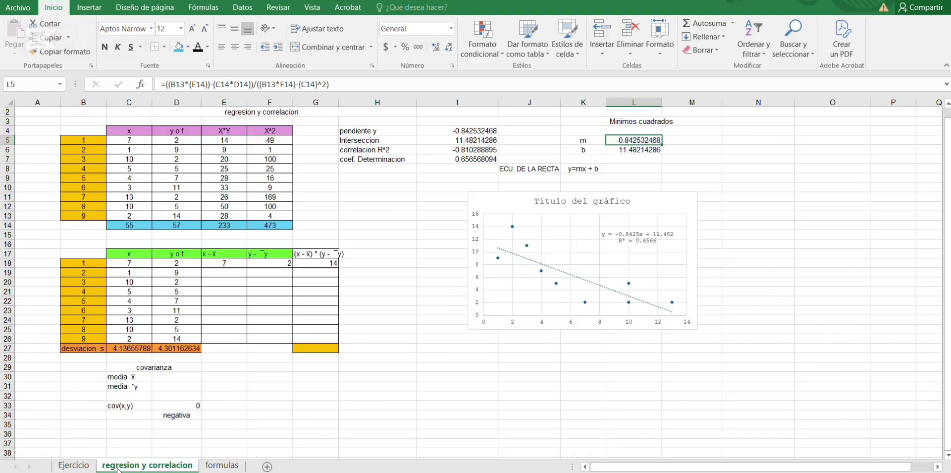
click(712, 149)
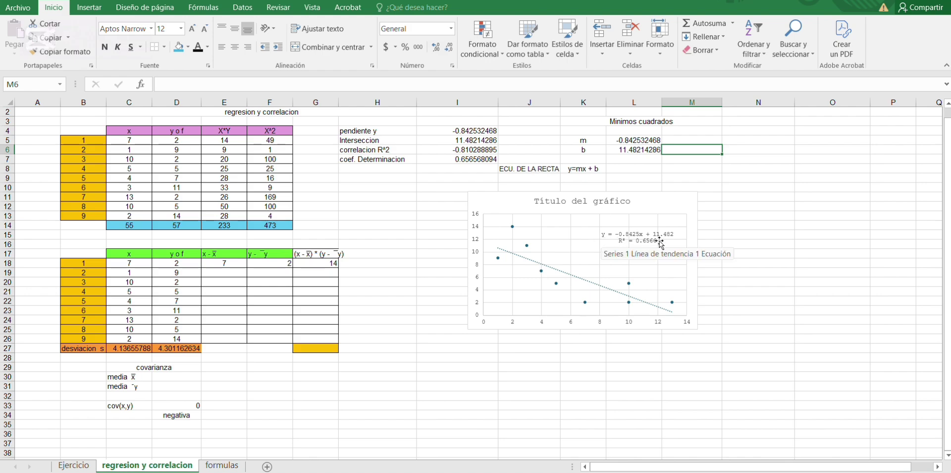
Step: Calculate the mean of x in D30 with =PROMEDIO(C18:C26)
click(428, 253)
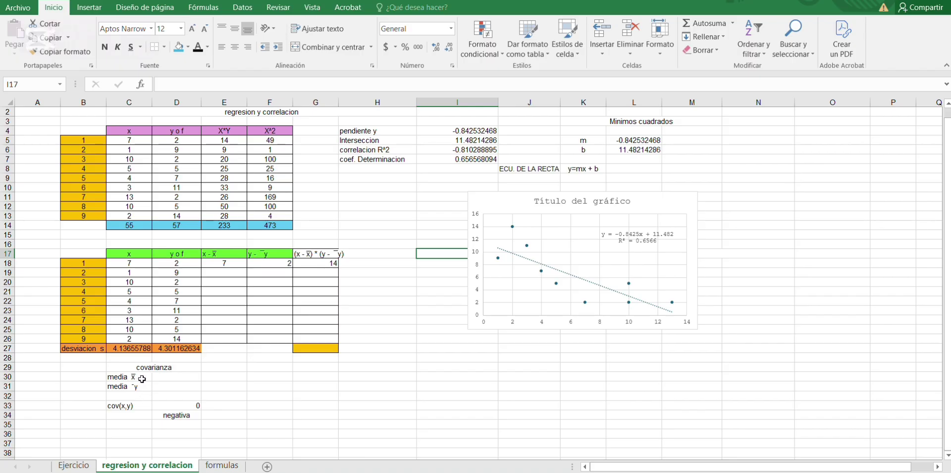
click(178, 377)
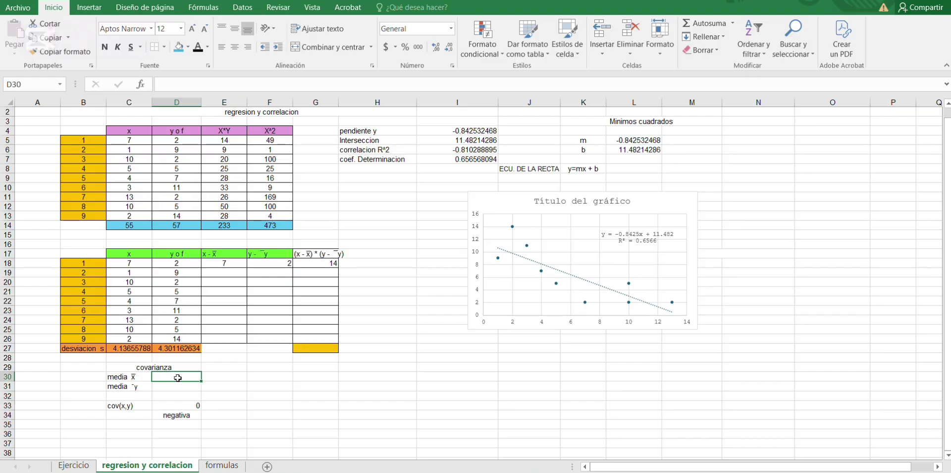
text(=)
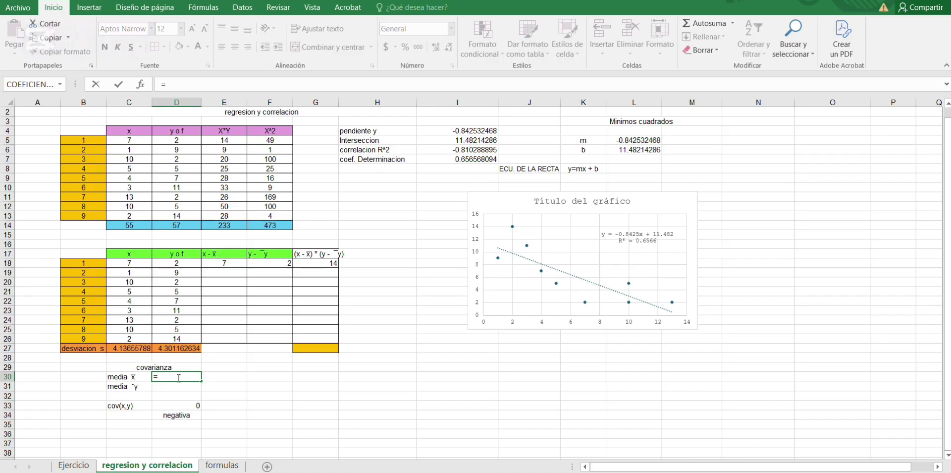
text(pro)
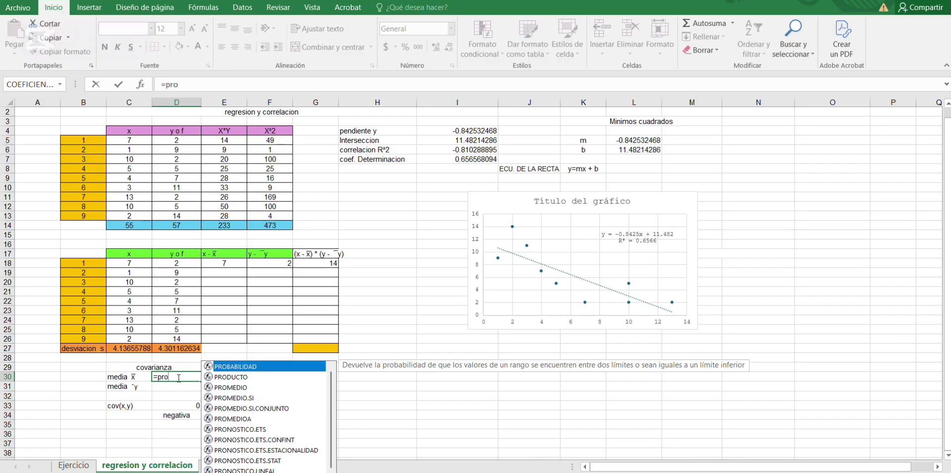
double_click(247, 388)
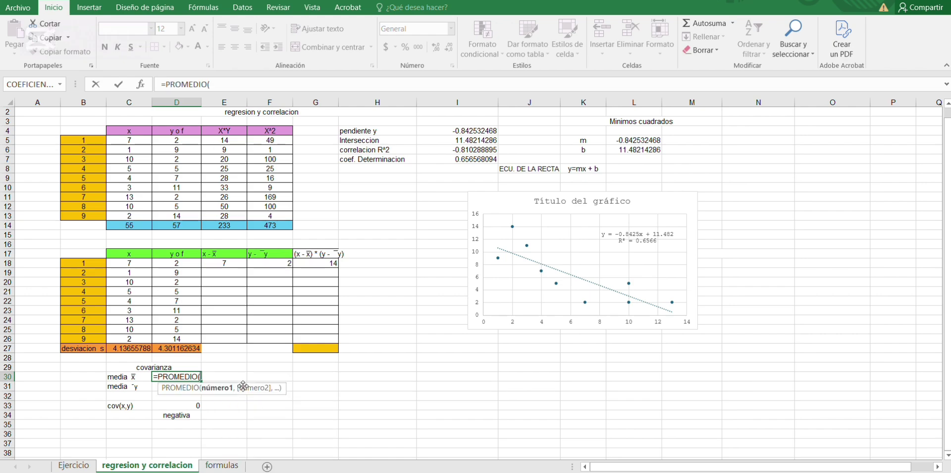
drag(129, 264, 133, 339)
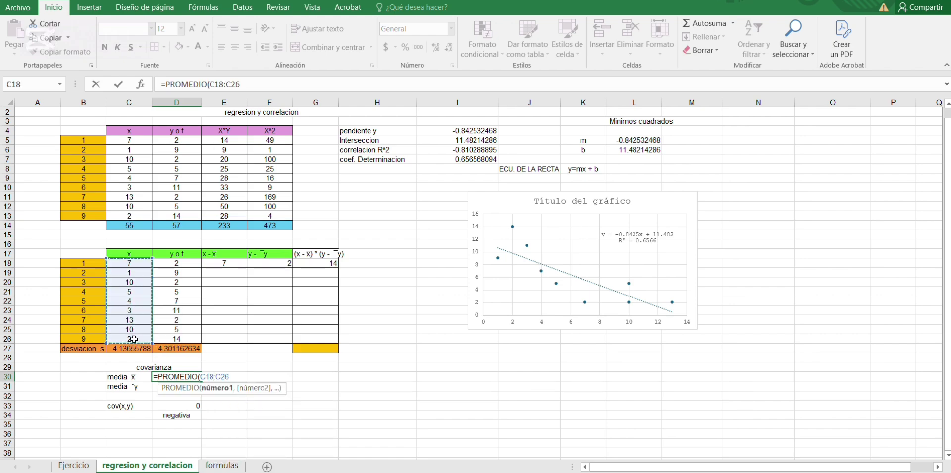
text())
key(Return)
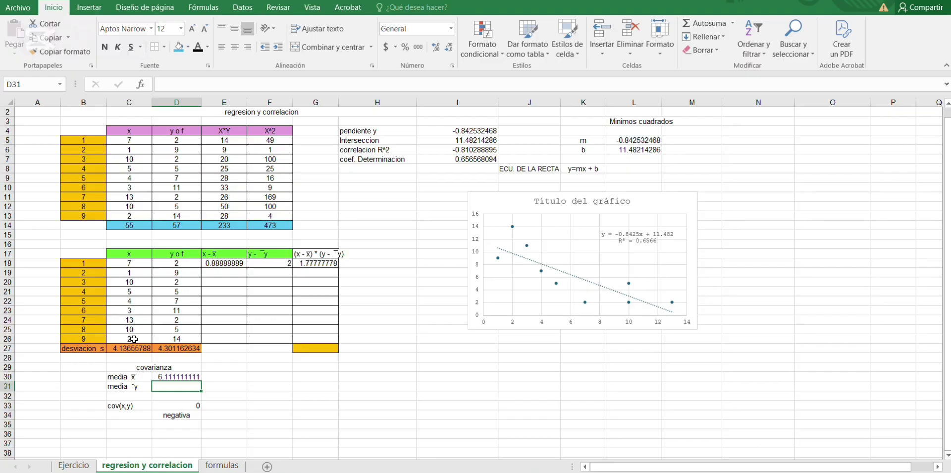
Step: Calculate the mean of y in D31 with =PROMEDIO(D18:D26)
text(=p)
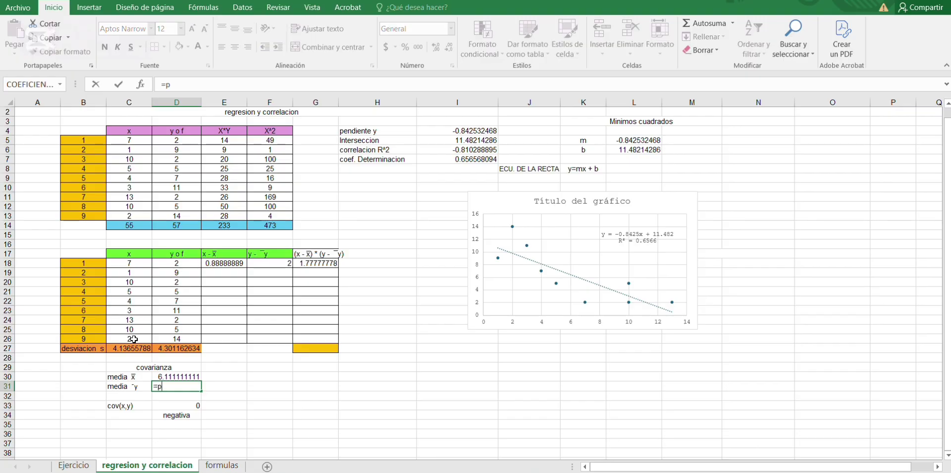
text(ro)
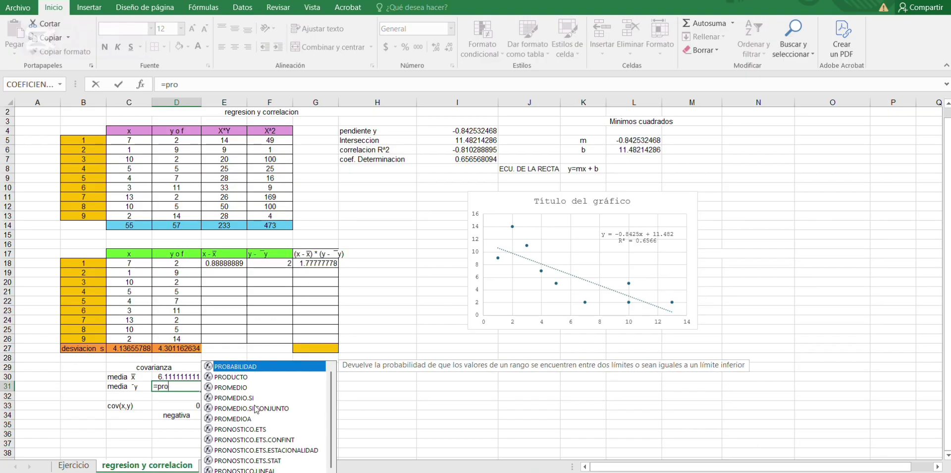
key(Down)
key(Down)
key(Tab)
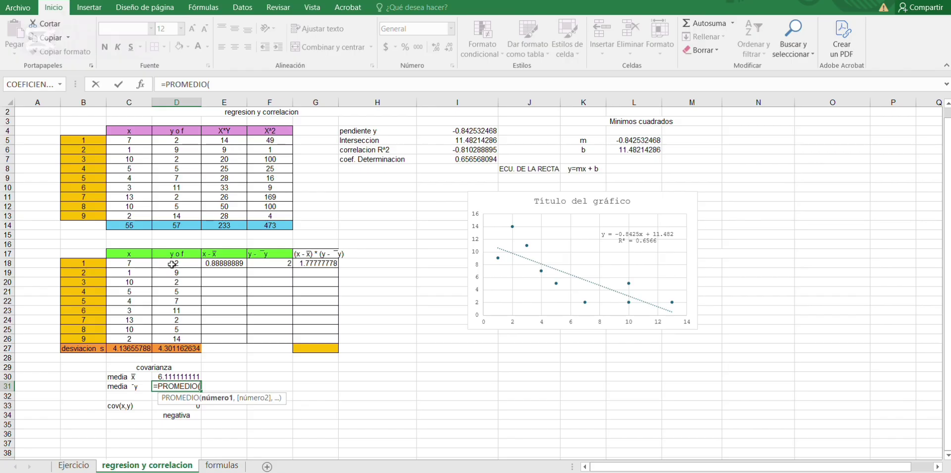
drag(171, 264, 177, 338)
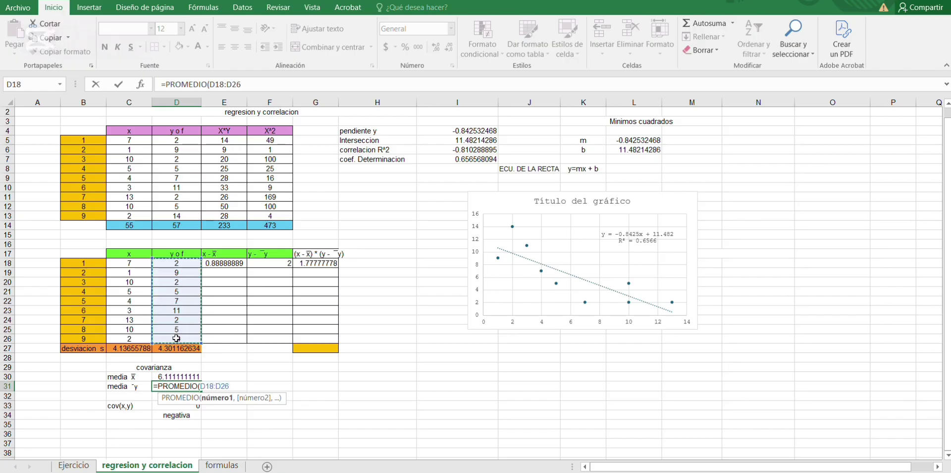
text())
key(Return)
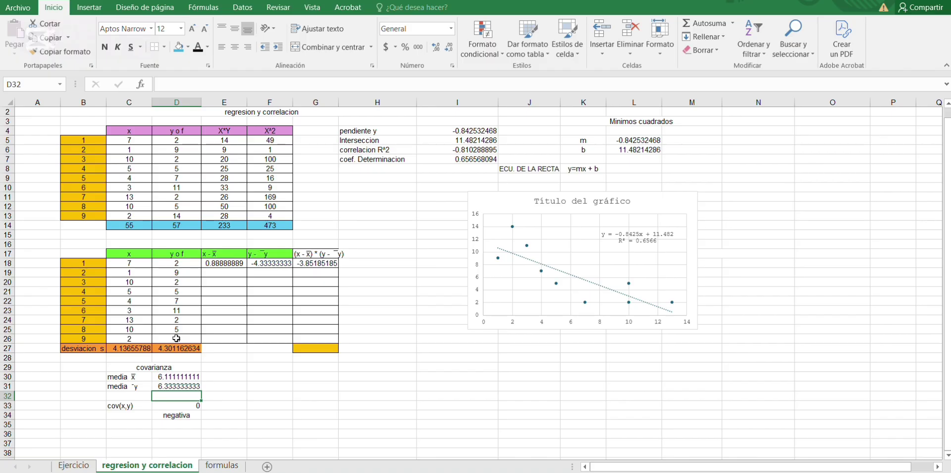
Step: Check the standard deviation formula in C27 and the cov(x,y) formula in D33 against the covariance formula on the formulas sheet
click(134, 350)
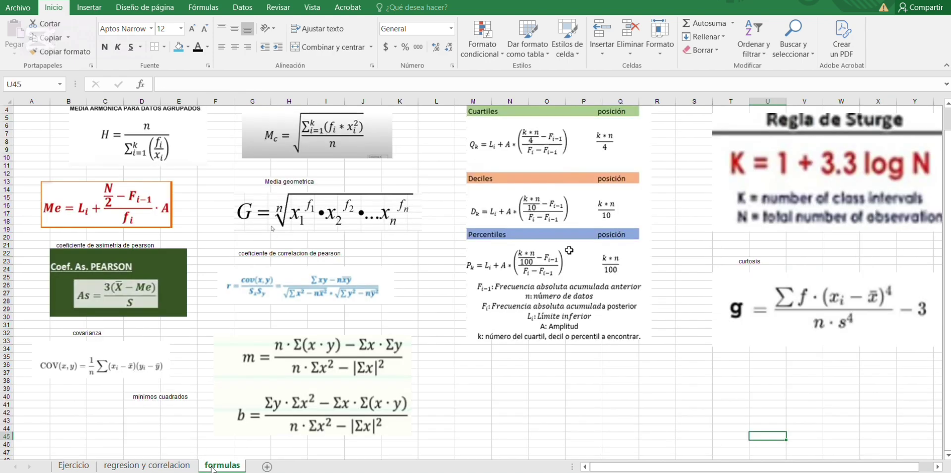
click(222, 465)
click(119, 465)
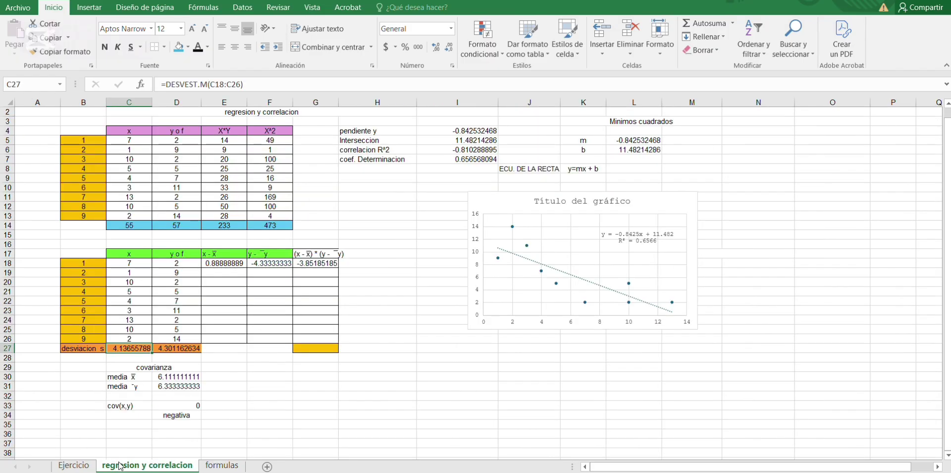
click(217, 427)
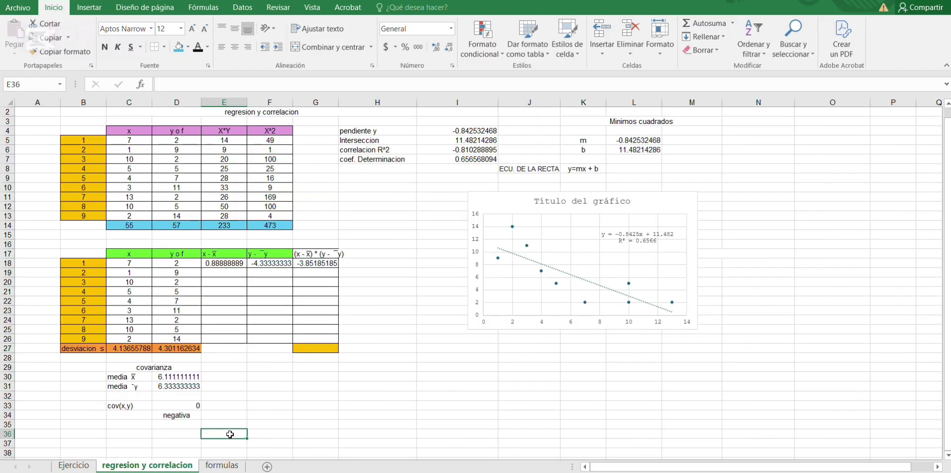
click(177, 405)
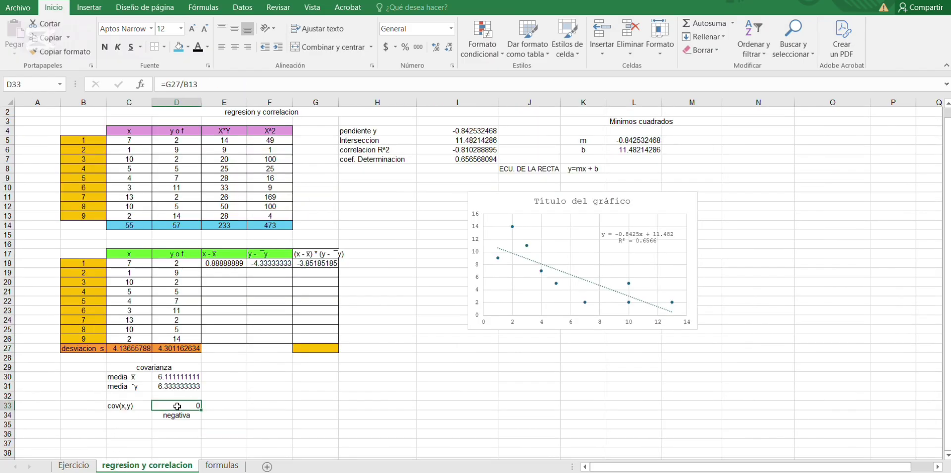
click(231, 88)
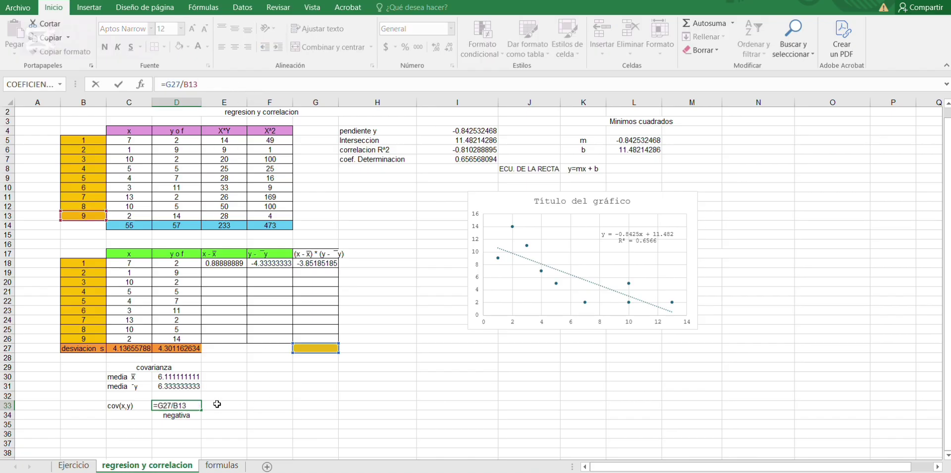
click(231, 276)
Step: Copy the x deviation formula from E18 down through E26 and the y deviation formula from F18 down through F26
click(234, 262)
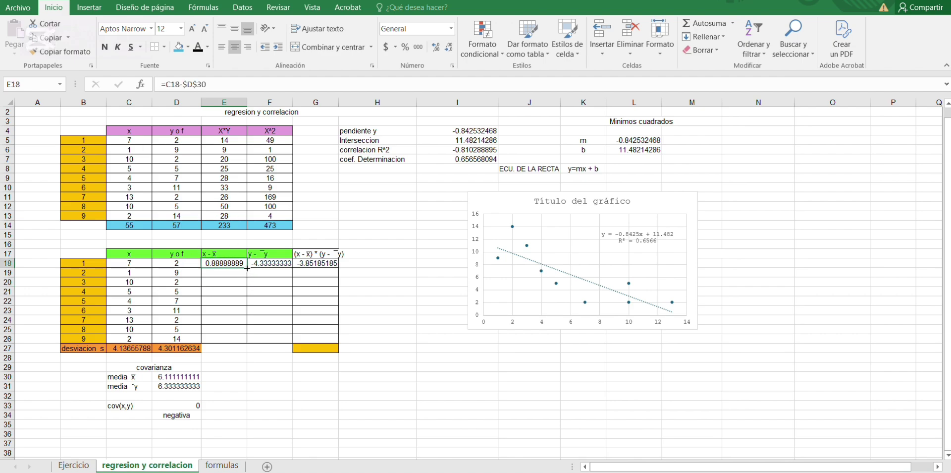
drag(247, 267, 246, 342)
click(277, 299)
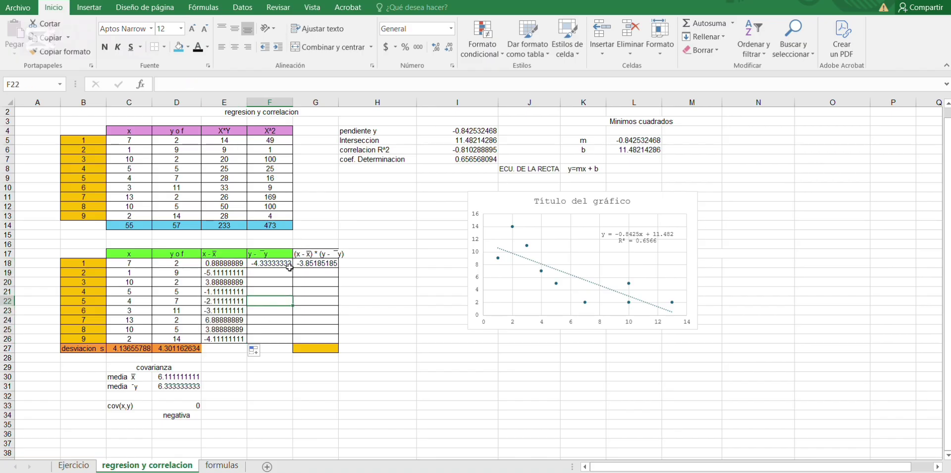
click(288, 263)
drag(295, 270, 284, 345)
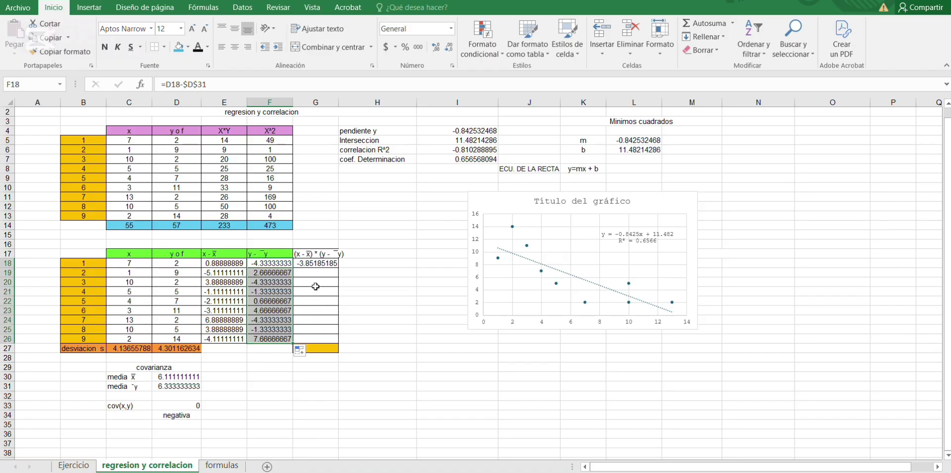
Step: Review the deviation product formula =E18*F18 in G18 and copy it down through G26
click(316, 291)
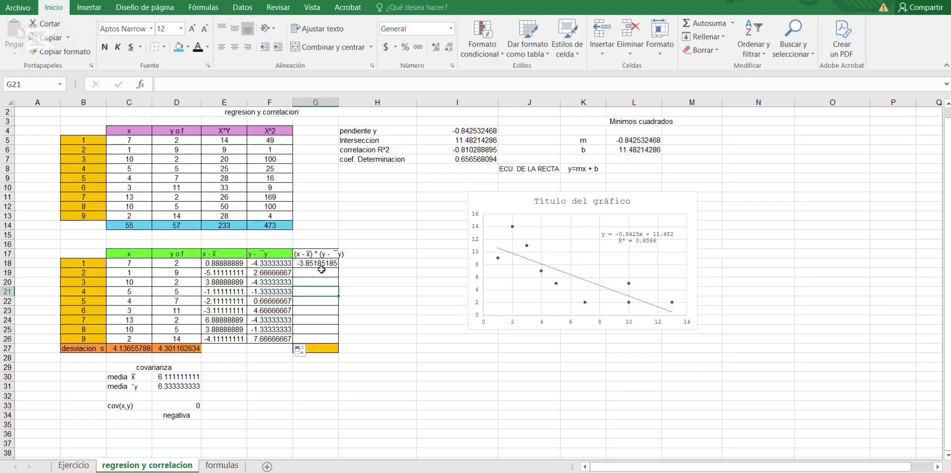
click(306, 265)
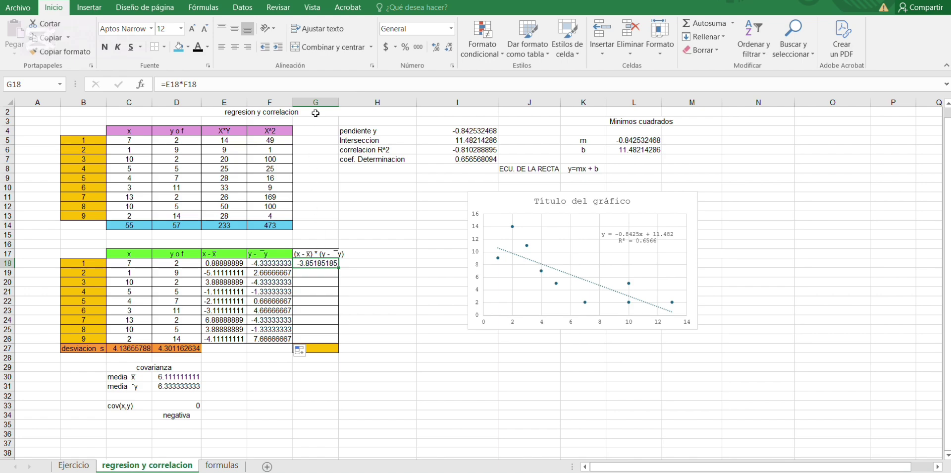
click(313, 83)
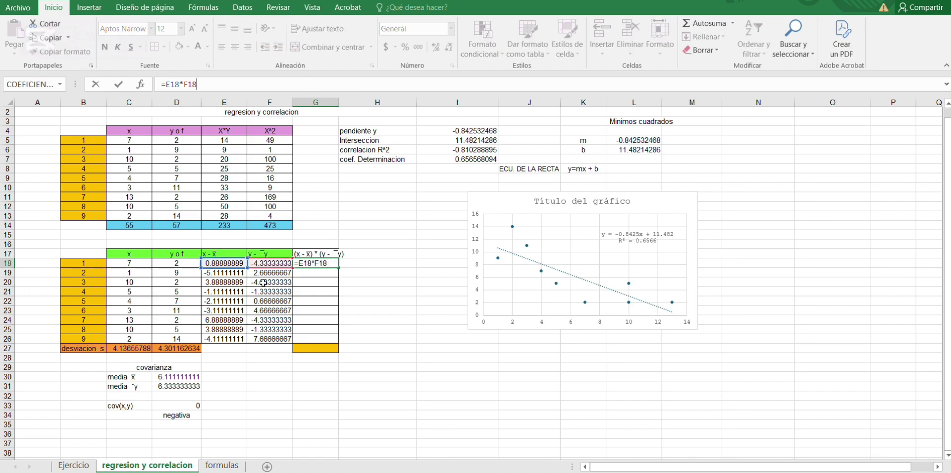
key(Return)
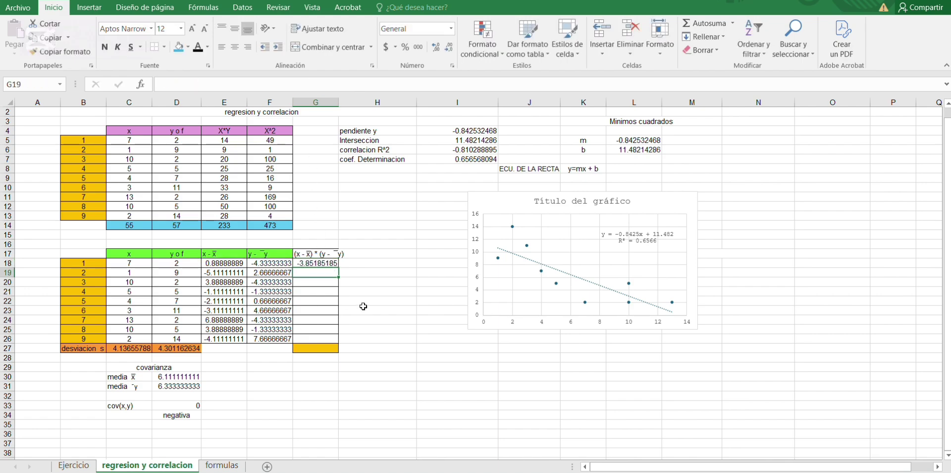
click(331, 264)
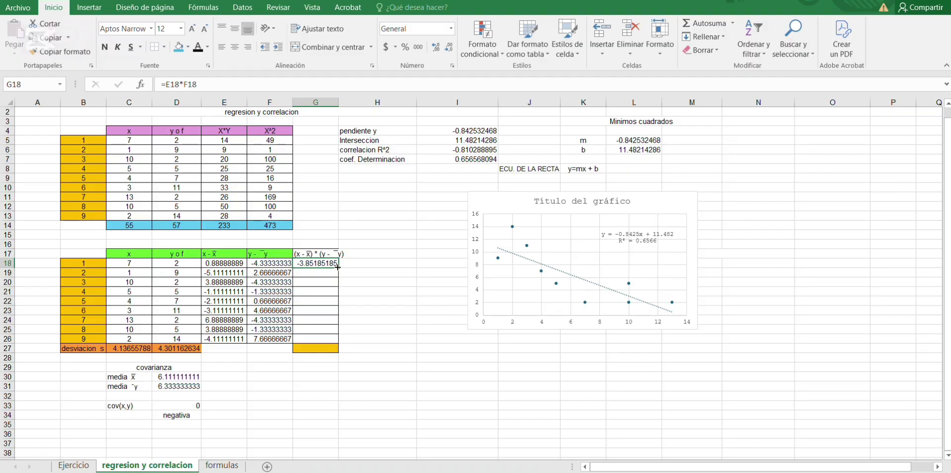
drag(337, 268, 337, 343)
Step: Total the deviation products G18:G26 in G27 with AutoSum
click(325, 349)
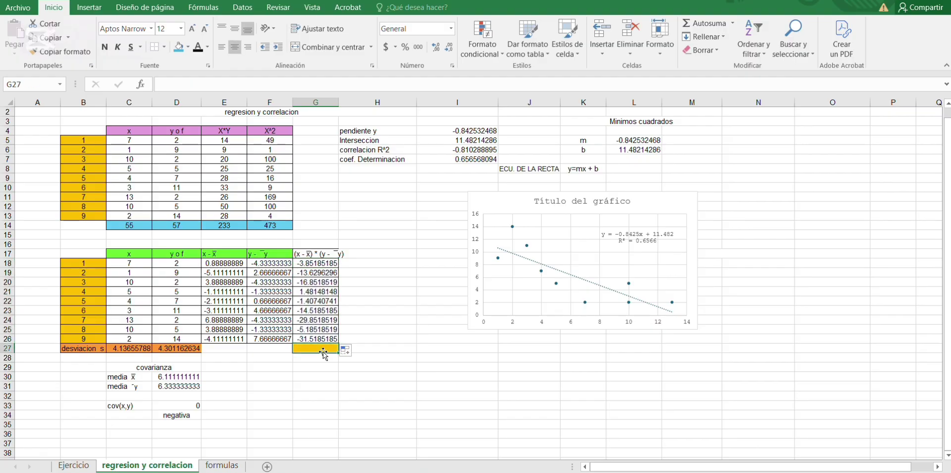
drag(316, 263, 319, 338)
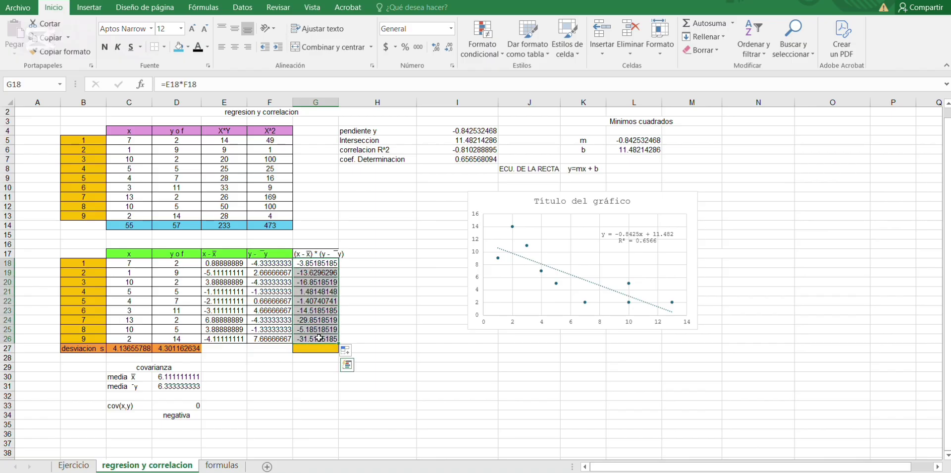
click(687, 26)
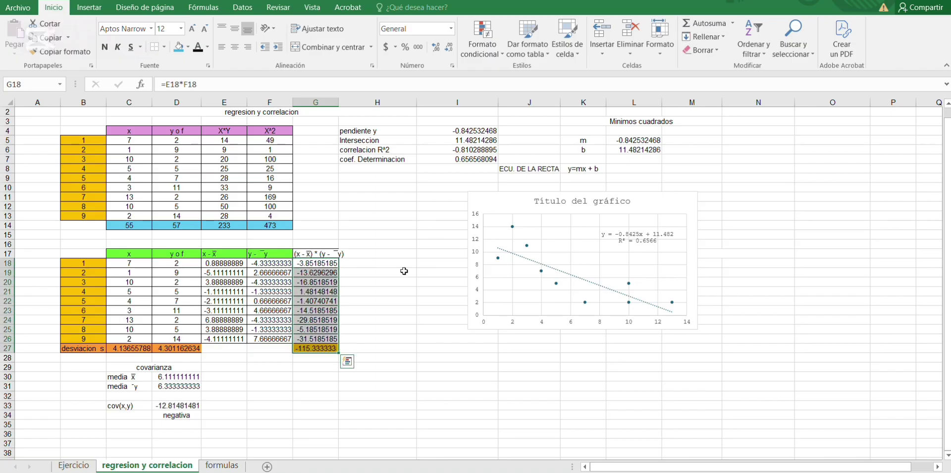
click(344, 389)
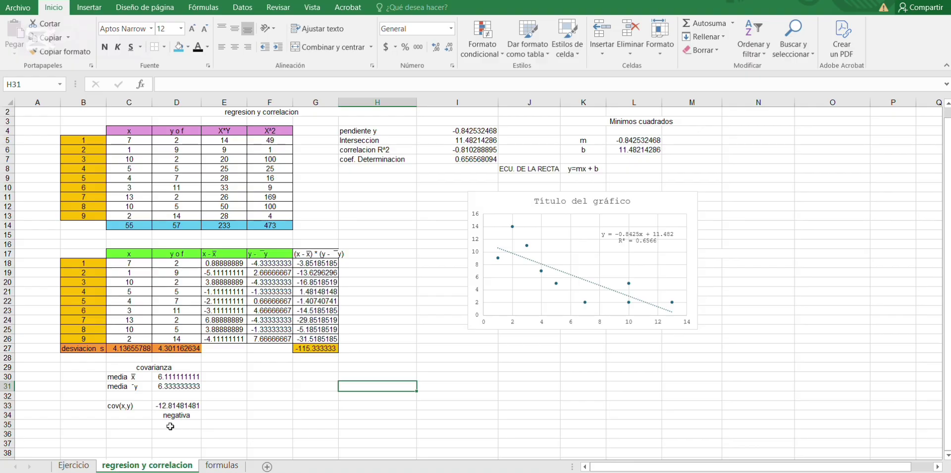
Step: Inspect the cells referenced by the cov(x,y) formula =G27/B13 in D33
click(162, 407)
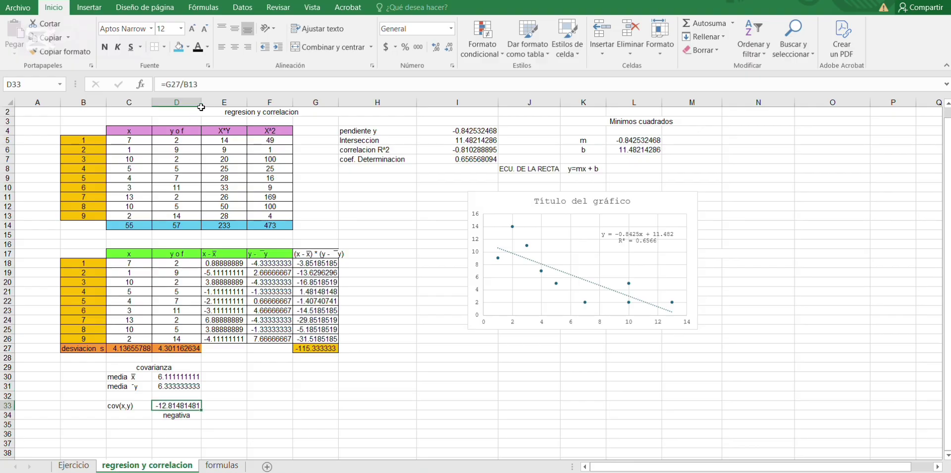
click(217, 80)
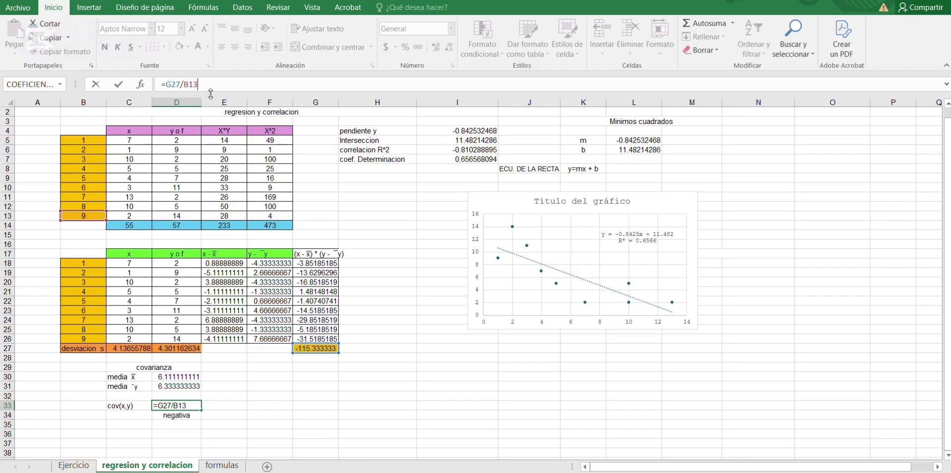
key(Return)
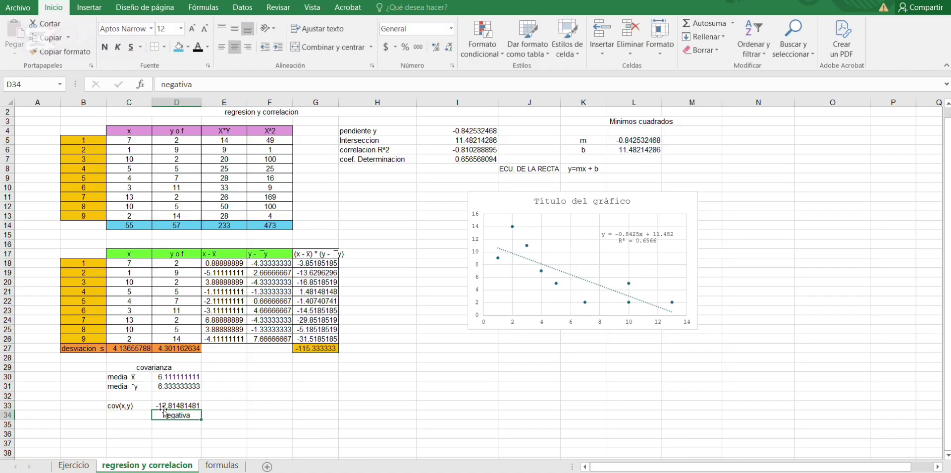
Step: Compute the population covariance in E33 with =COVARIANCE.P(C18:C26,D18:D26)
click(237, 406)
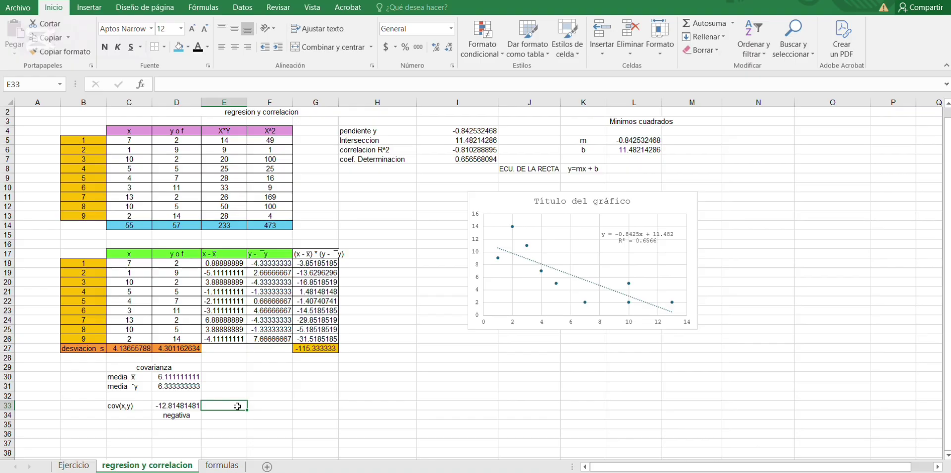
text(=co)
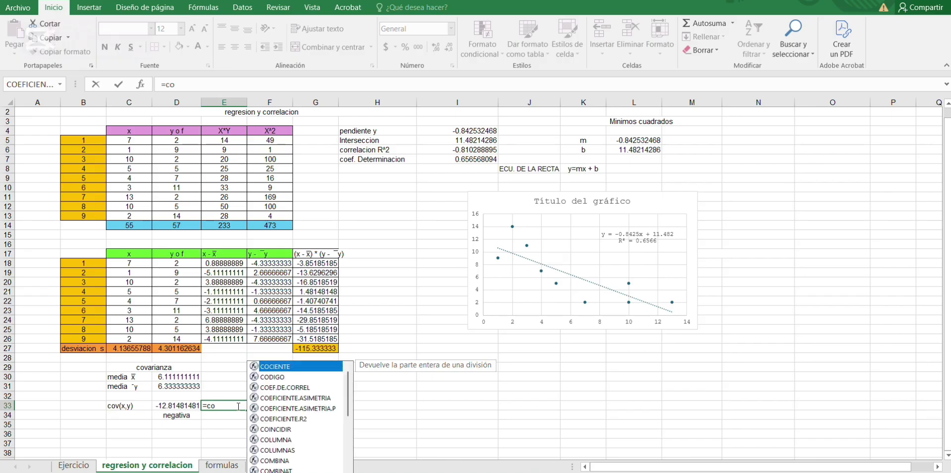
text(va)
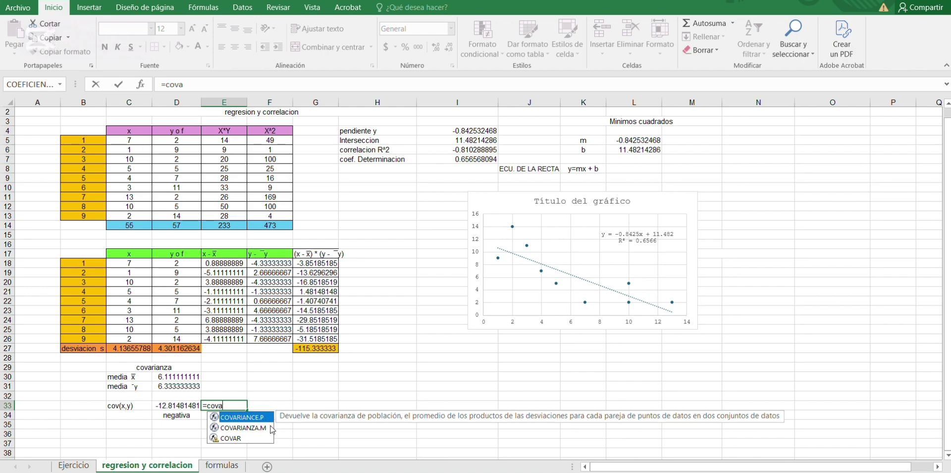
double_click(244, 418)
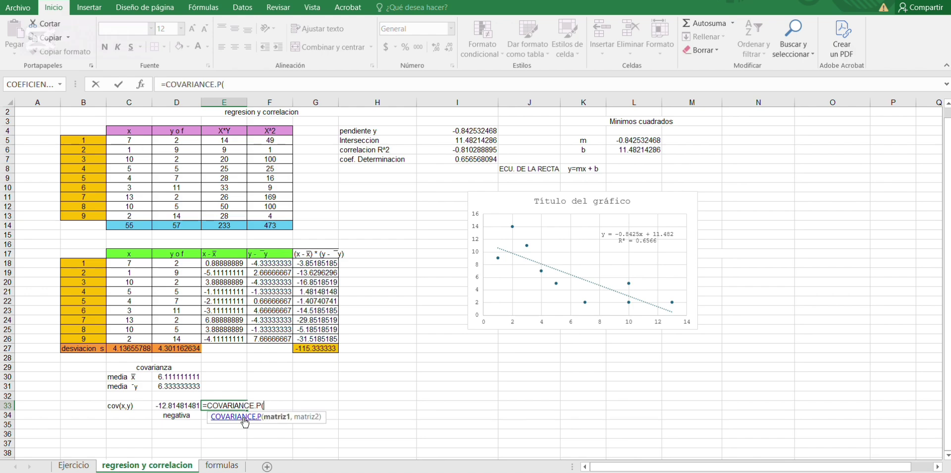
drag(135, 263, 136, 339)
text(,)
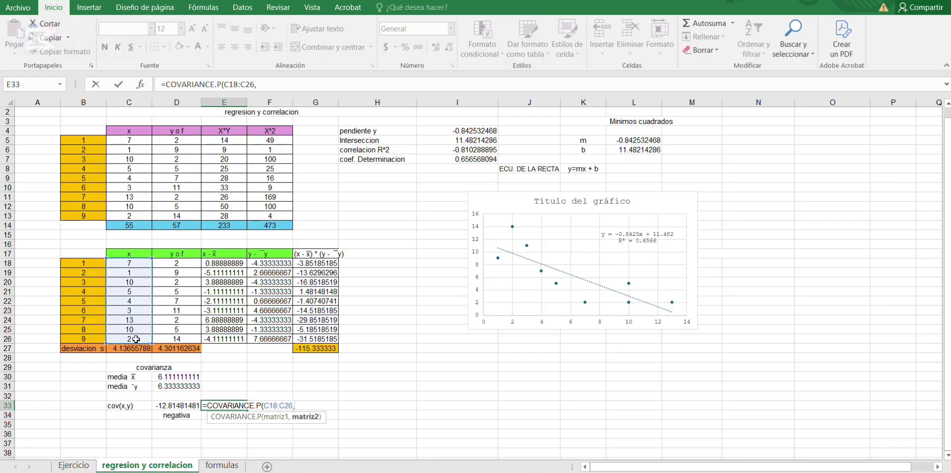
drag(180, 262, 179, 342)
text())
key(Return)
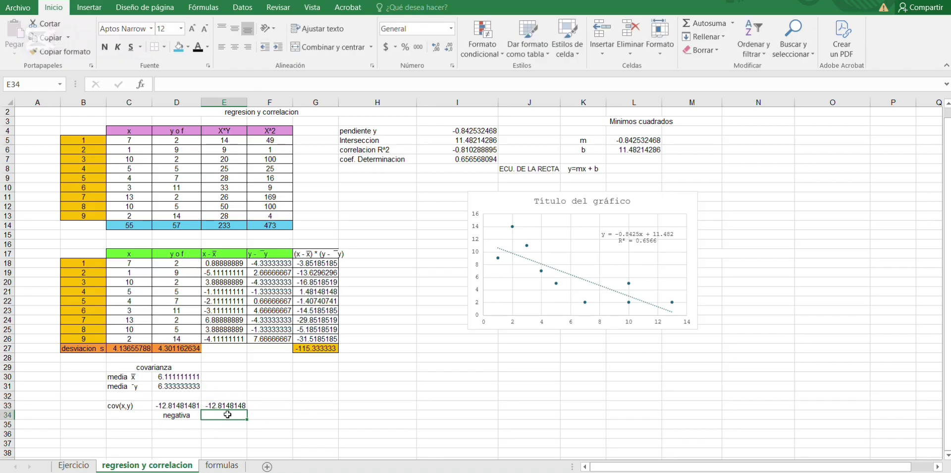
Step: Compute the sample covariance in F33 with =COVARIANZA.M(C18:C26,D18:D26)
click(268, 406)
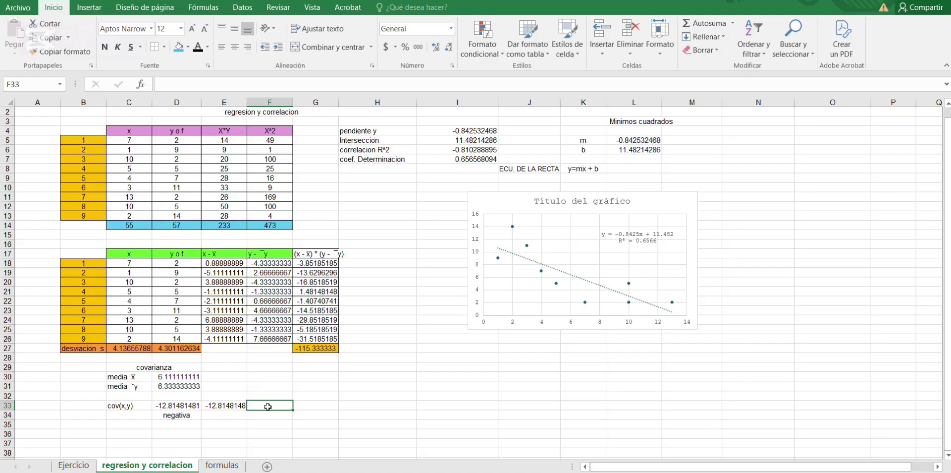
text(=)
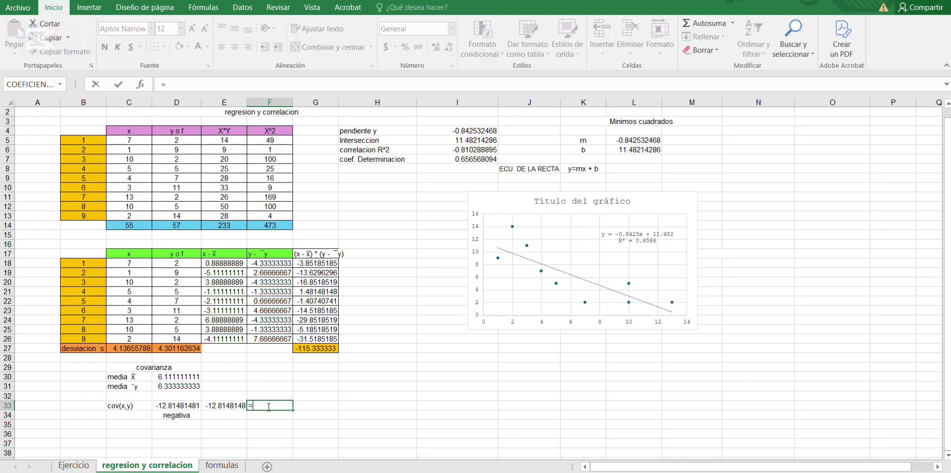
text(cova)
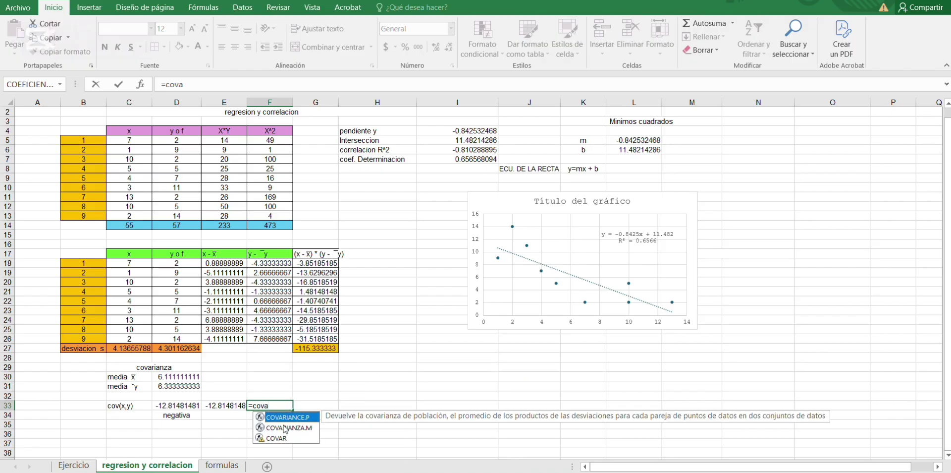
double_click(283, 424)
drag(139, 263, 141, 318)
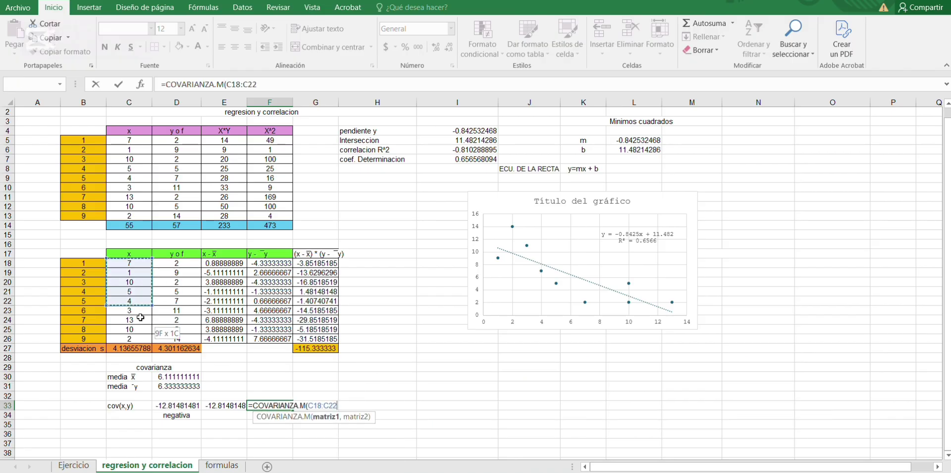
click(225, 90)
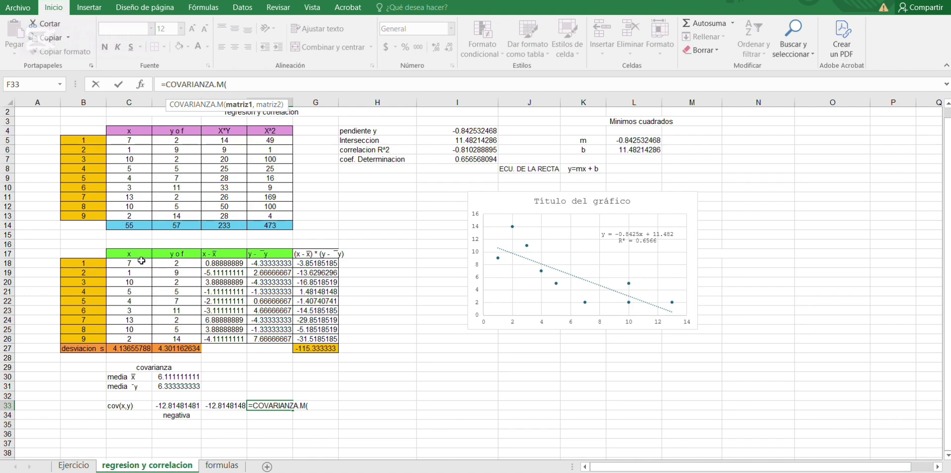
drag(141, 261, 148, 343)
text(,)
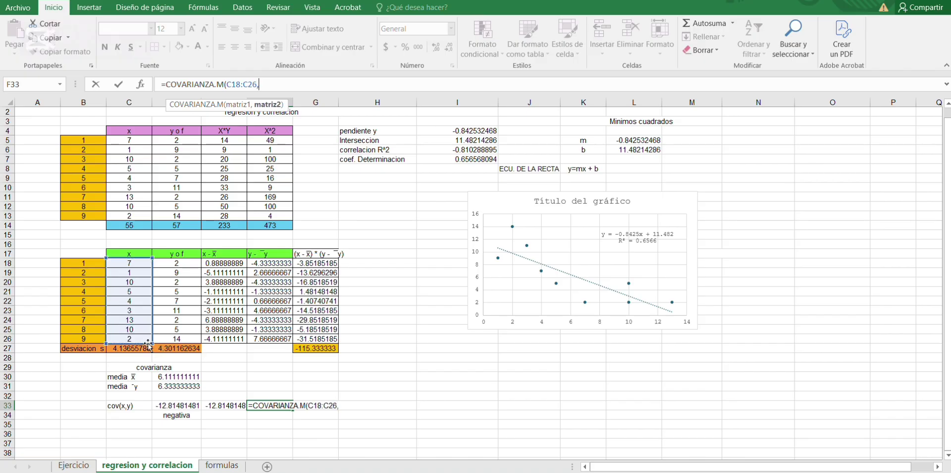
drag(183, 263, 198, 342)
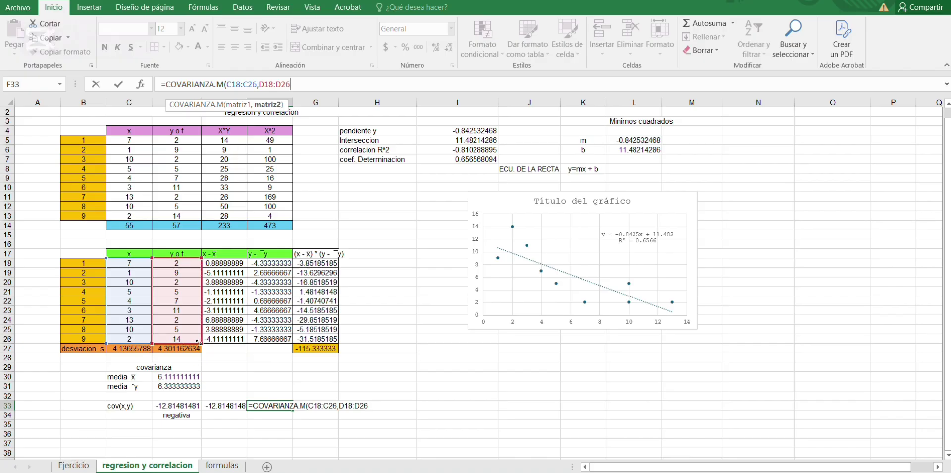
text())
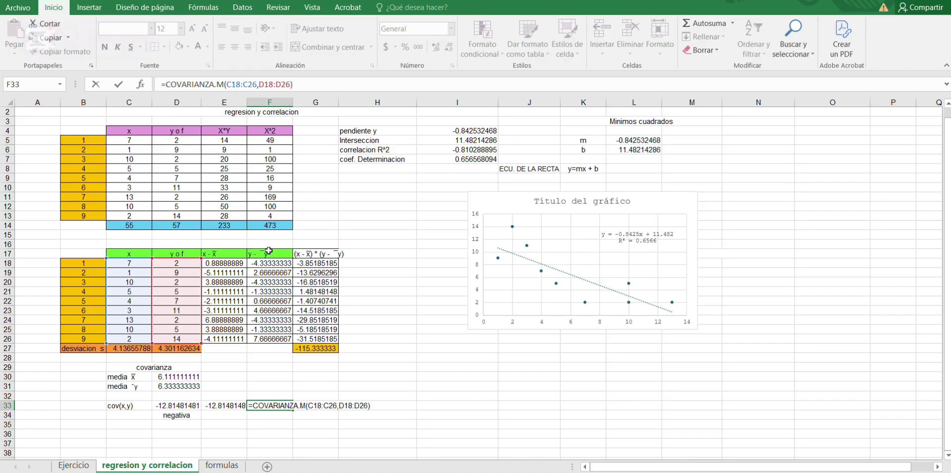
key(Return)
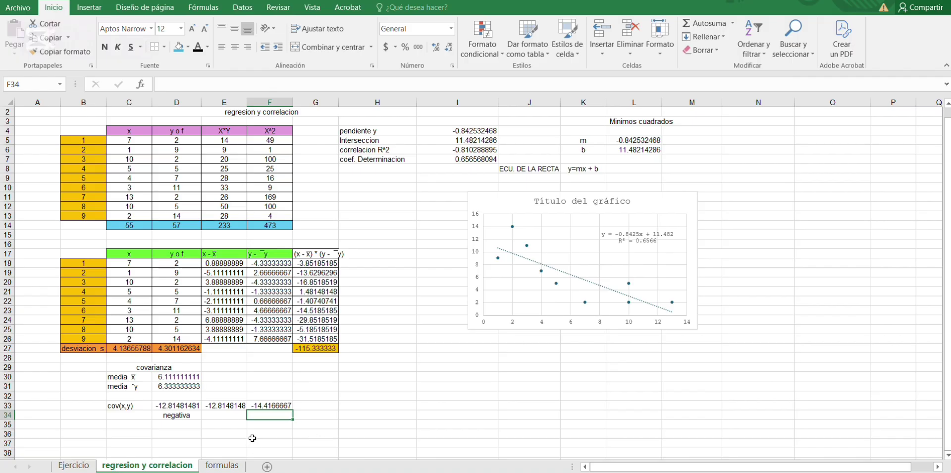